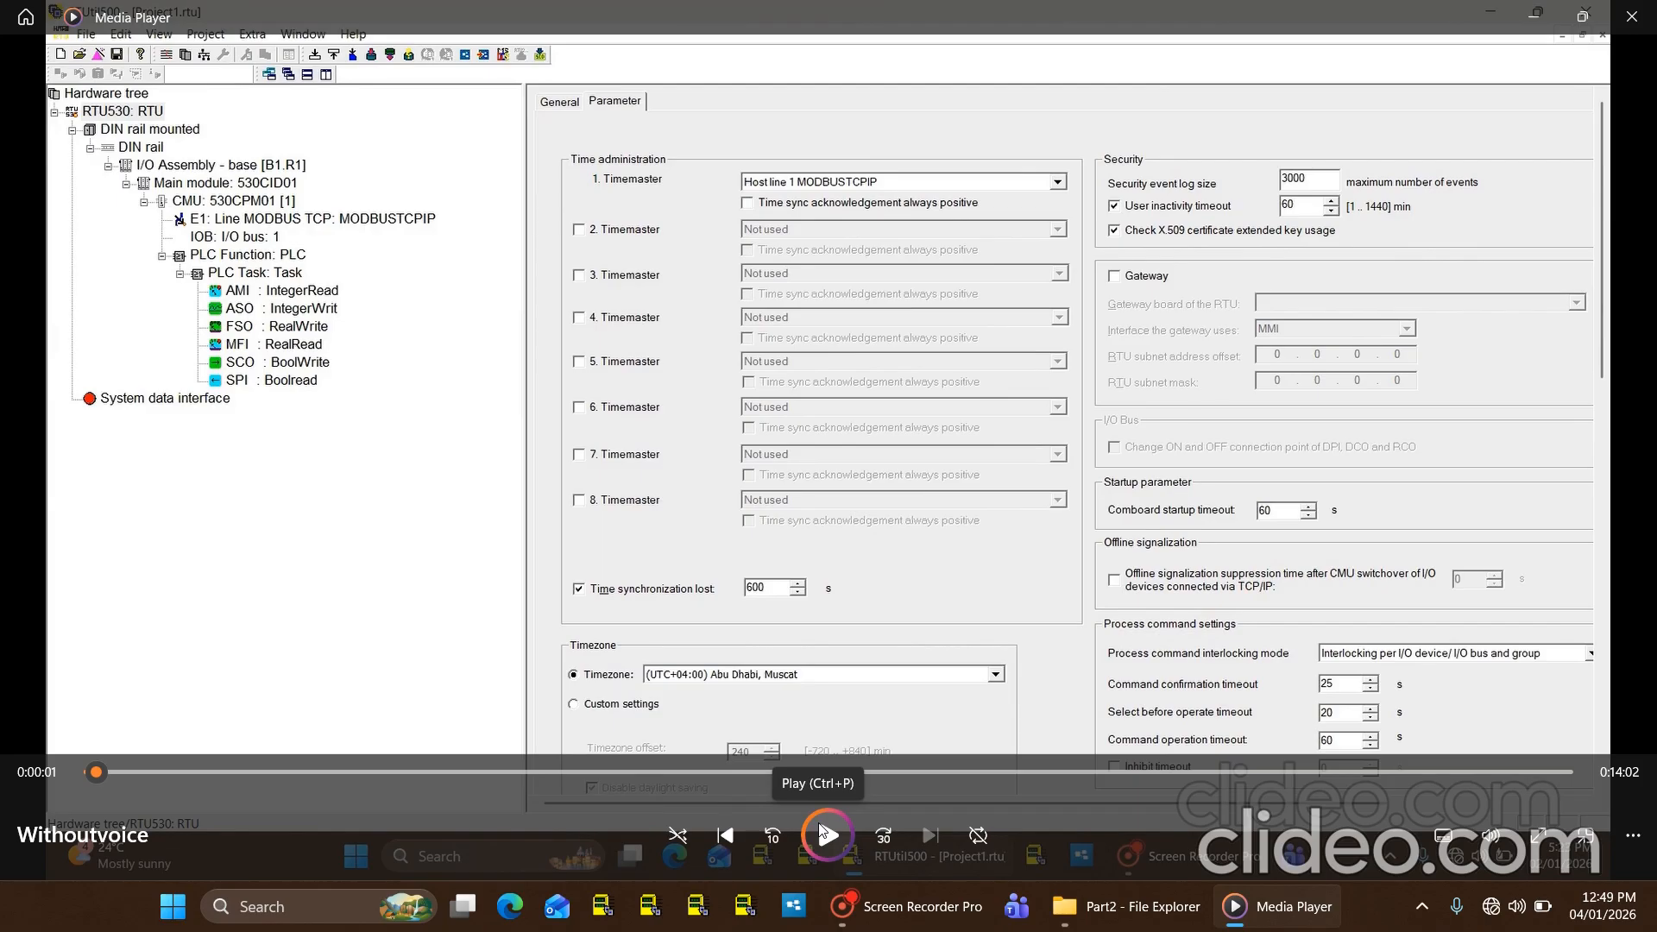
left_click(824, 833)
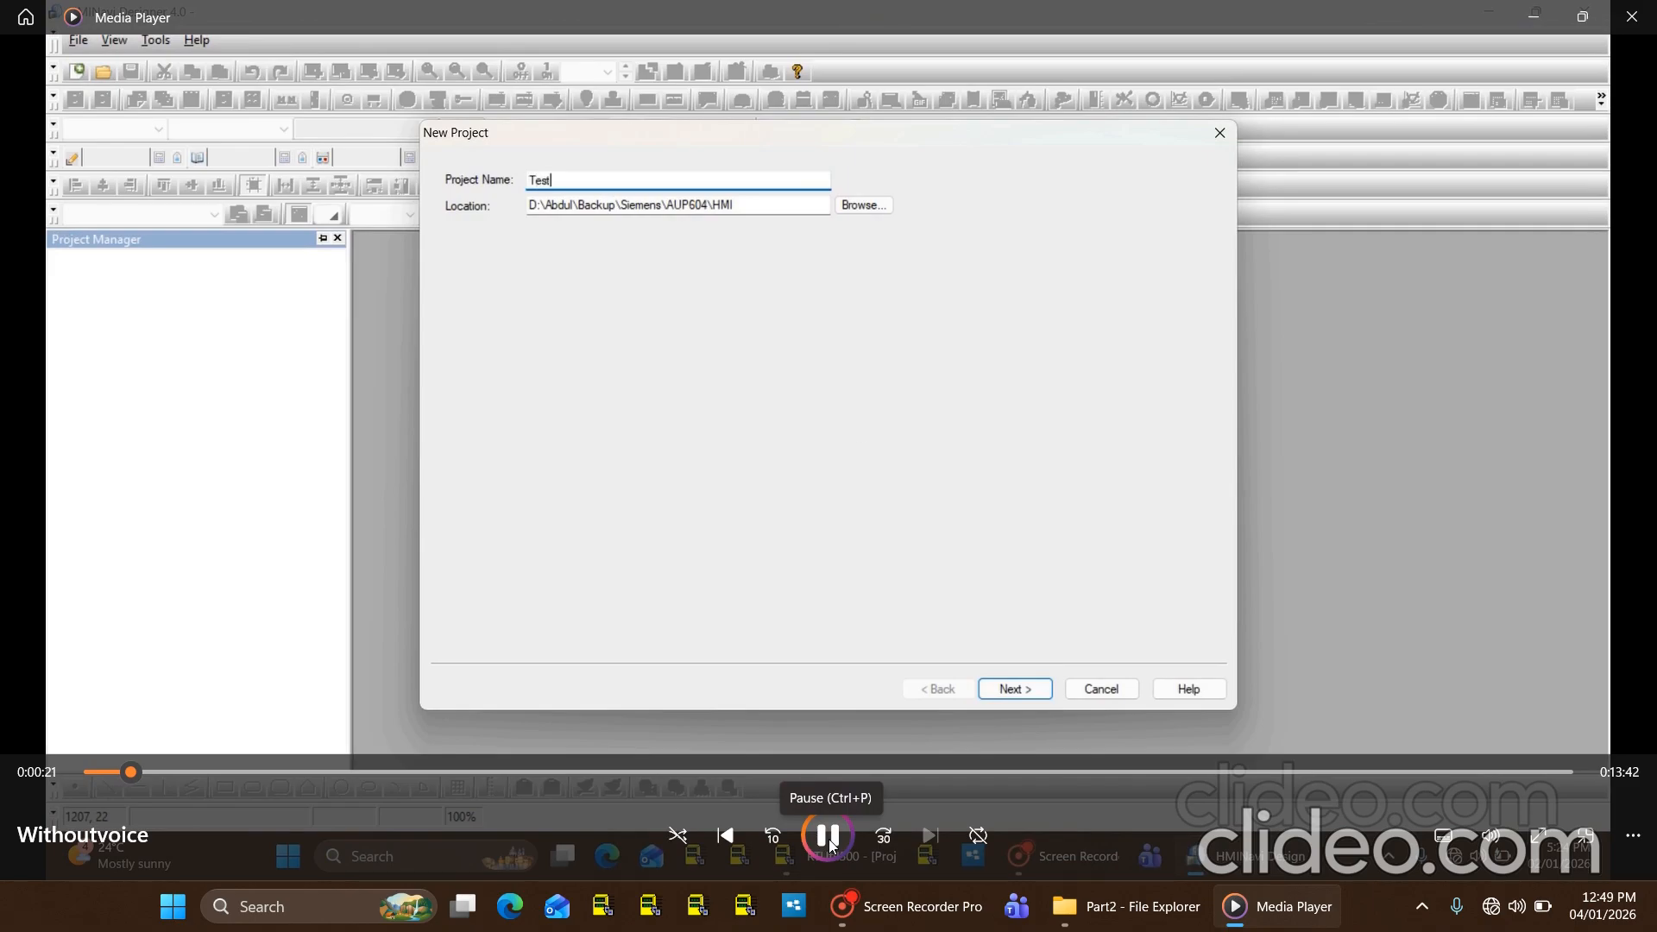
left_click(829, 840)
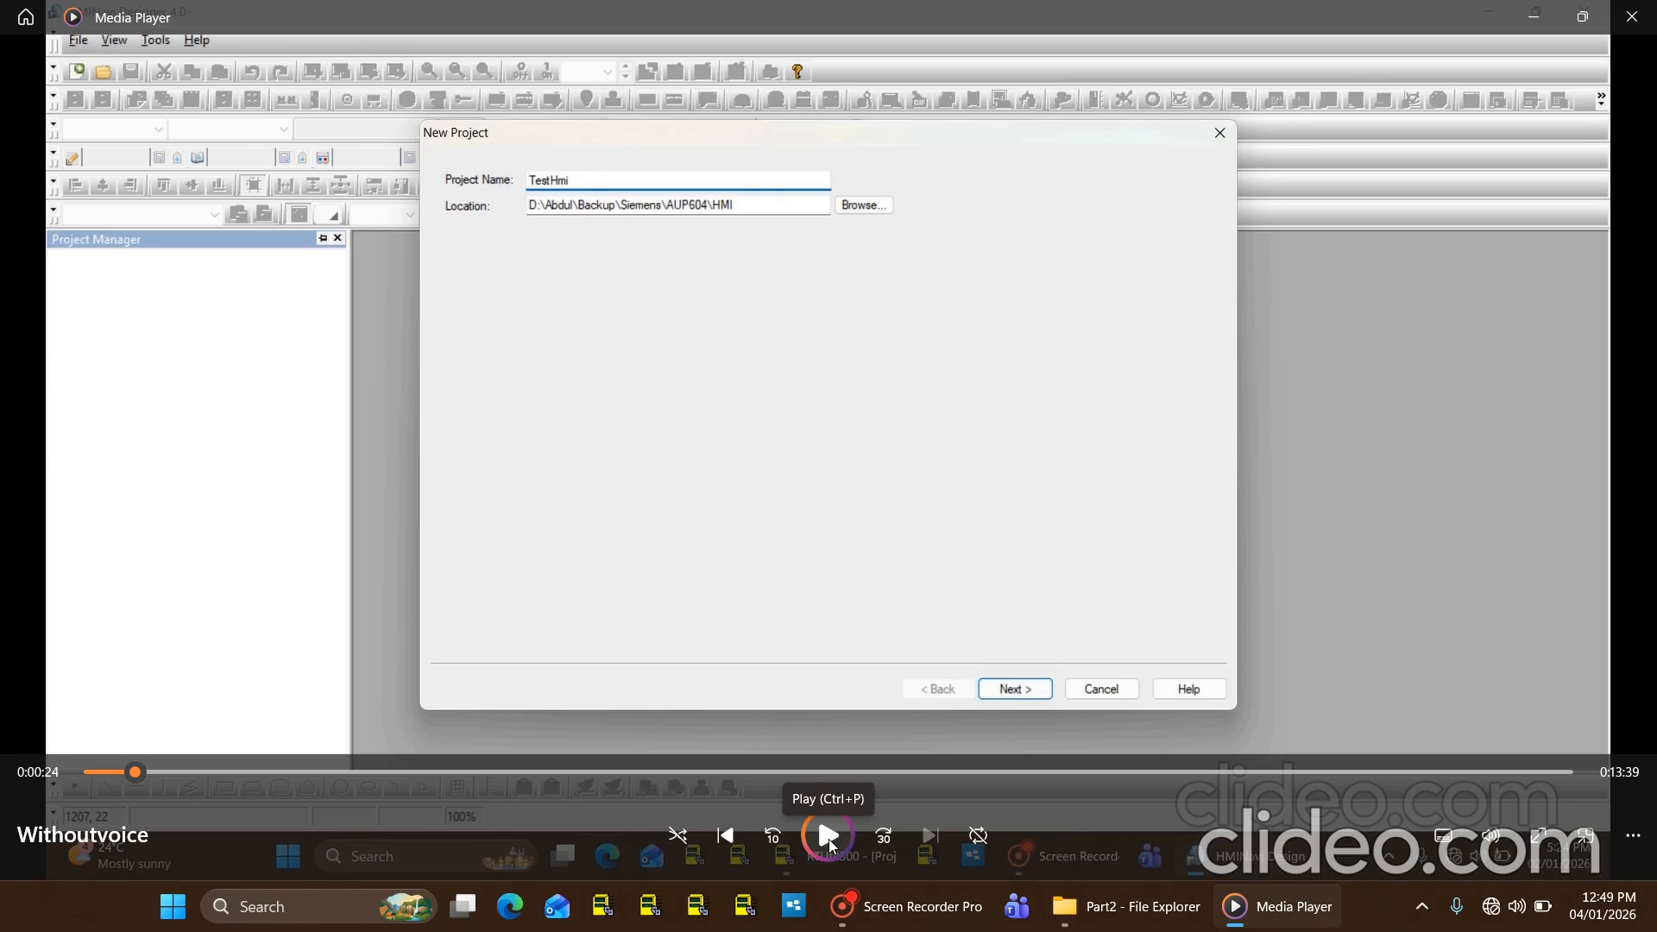
left_click(829, 837)
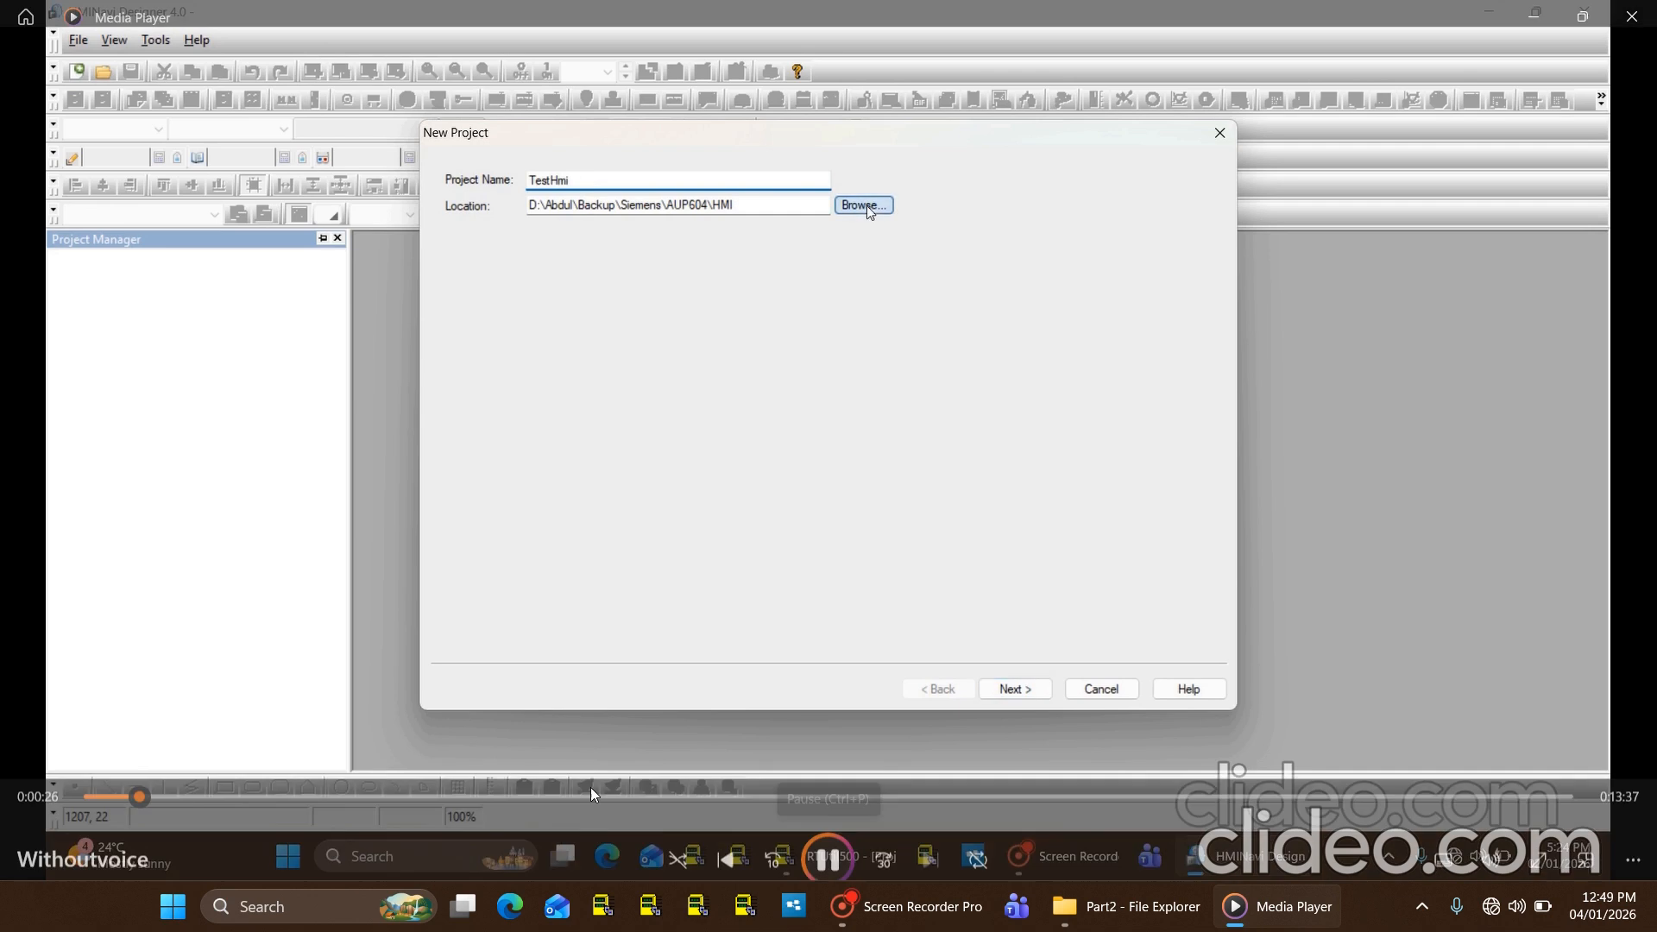
left_click(158, 771)
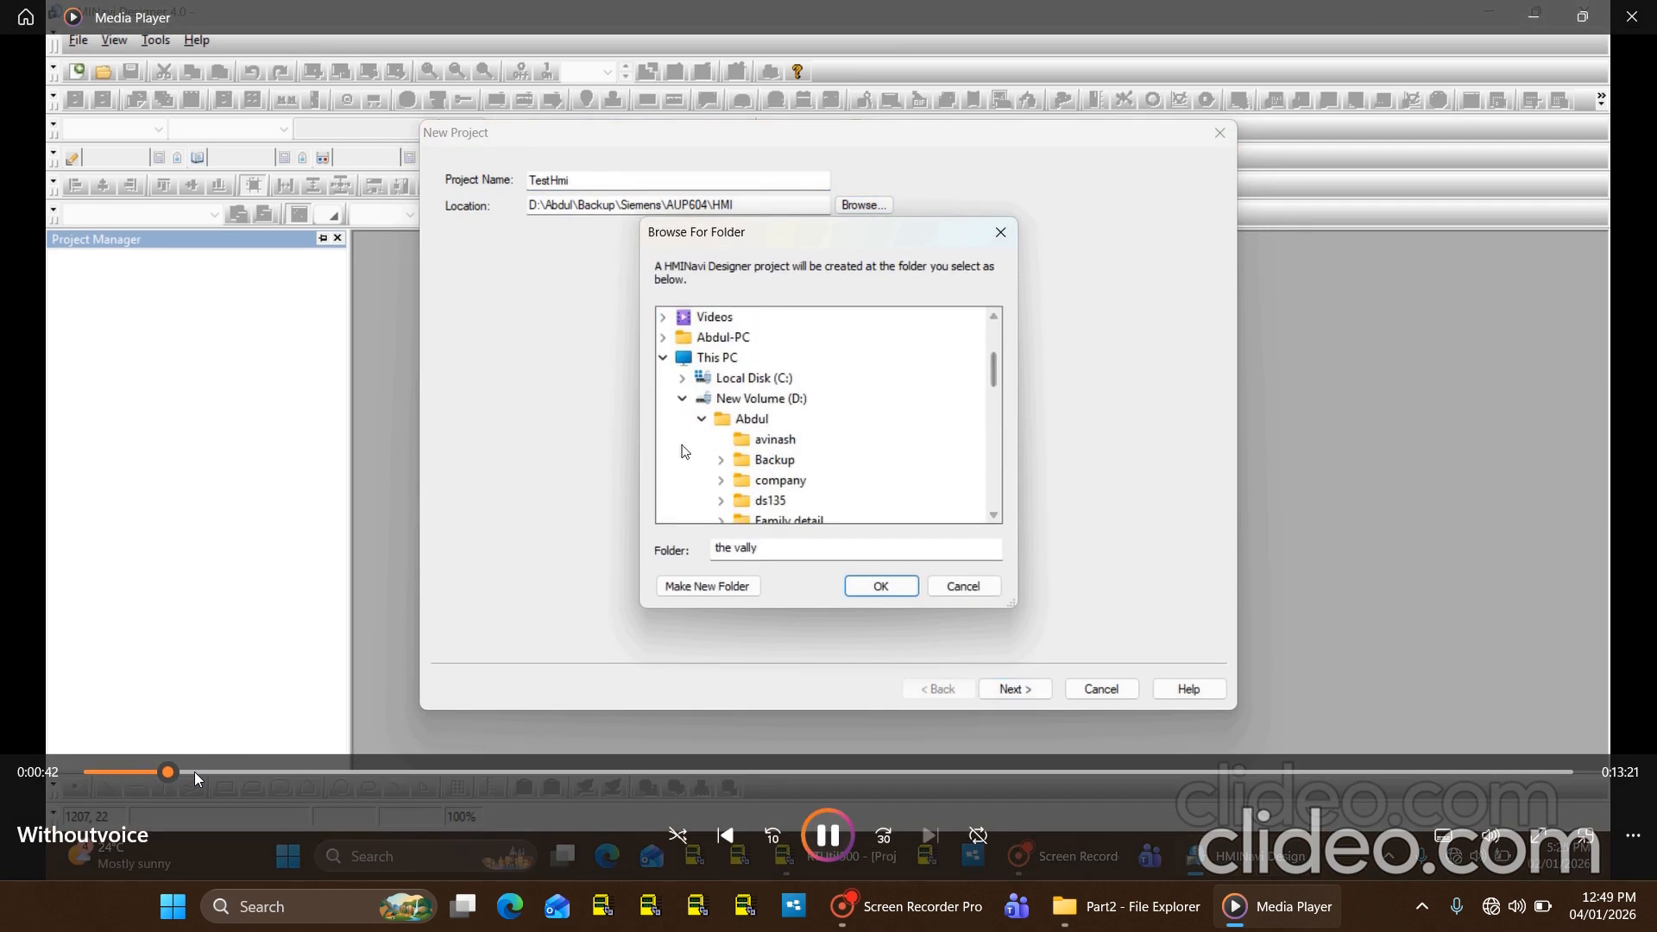
left_click(197, 773)
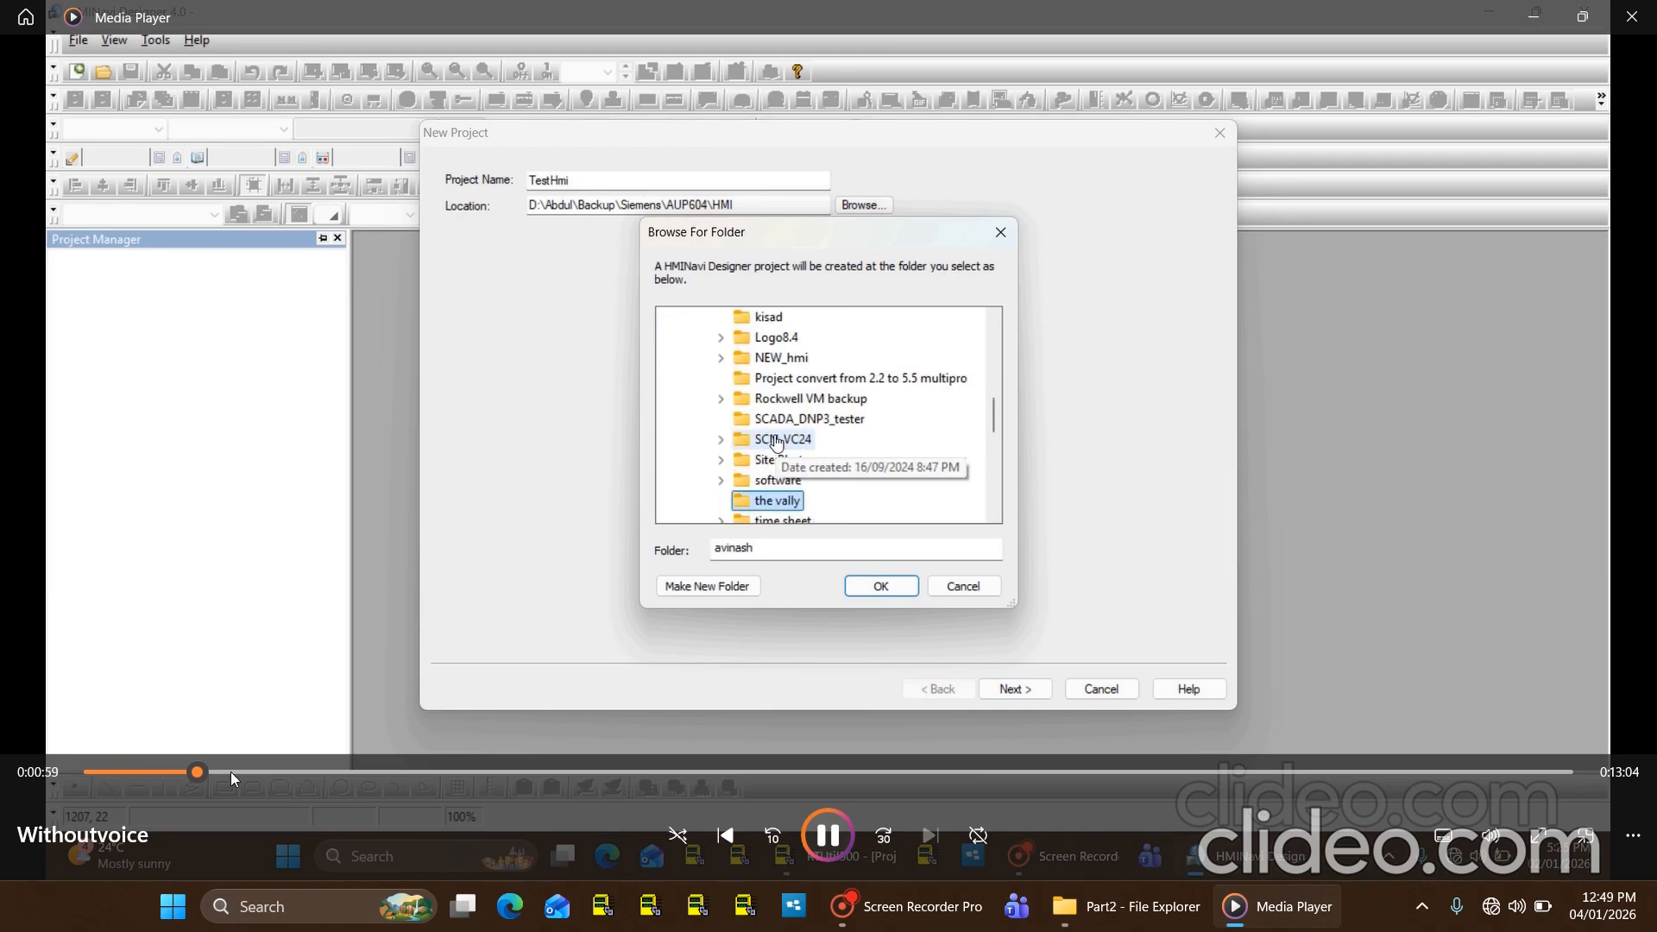
left_click(230, 772)
left_click(827, 834)
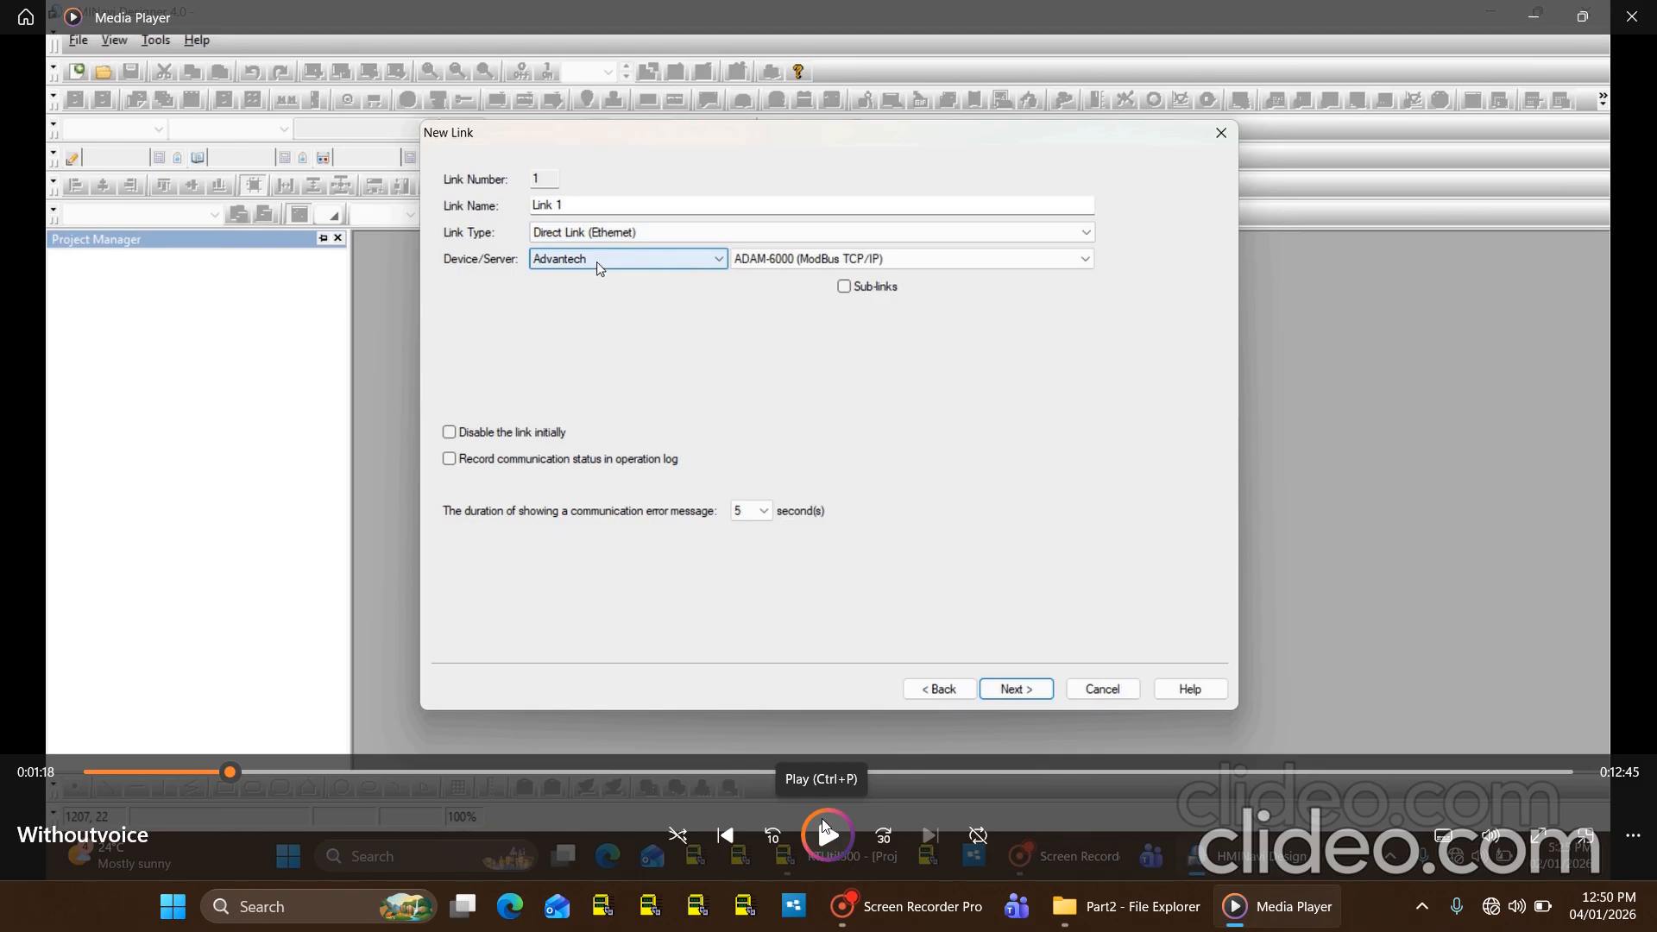
left_click(826, 832)
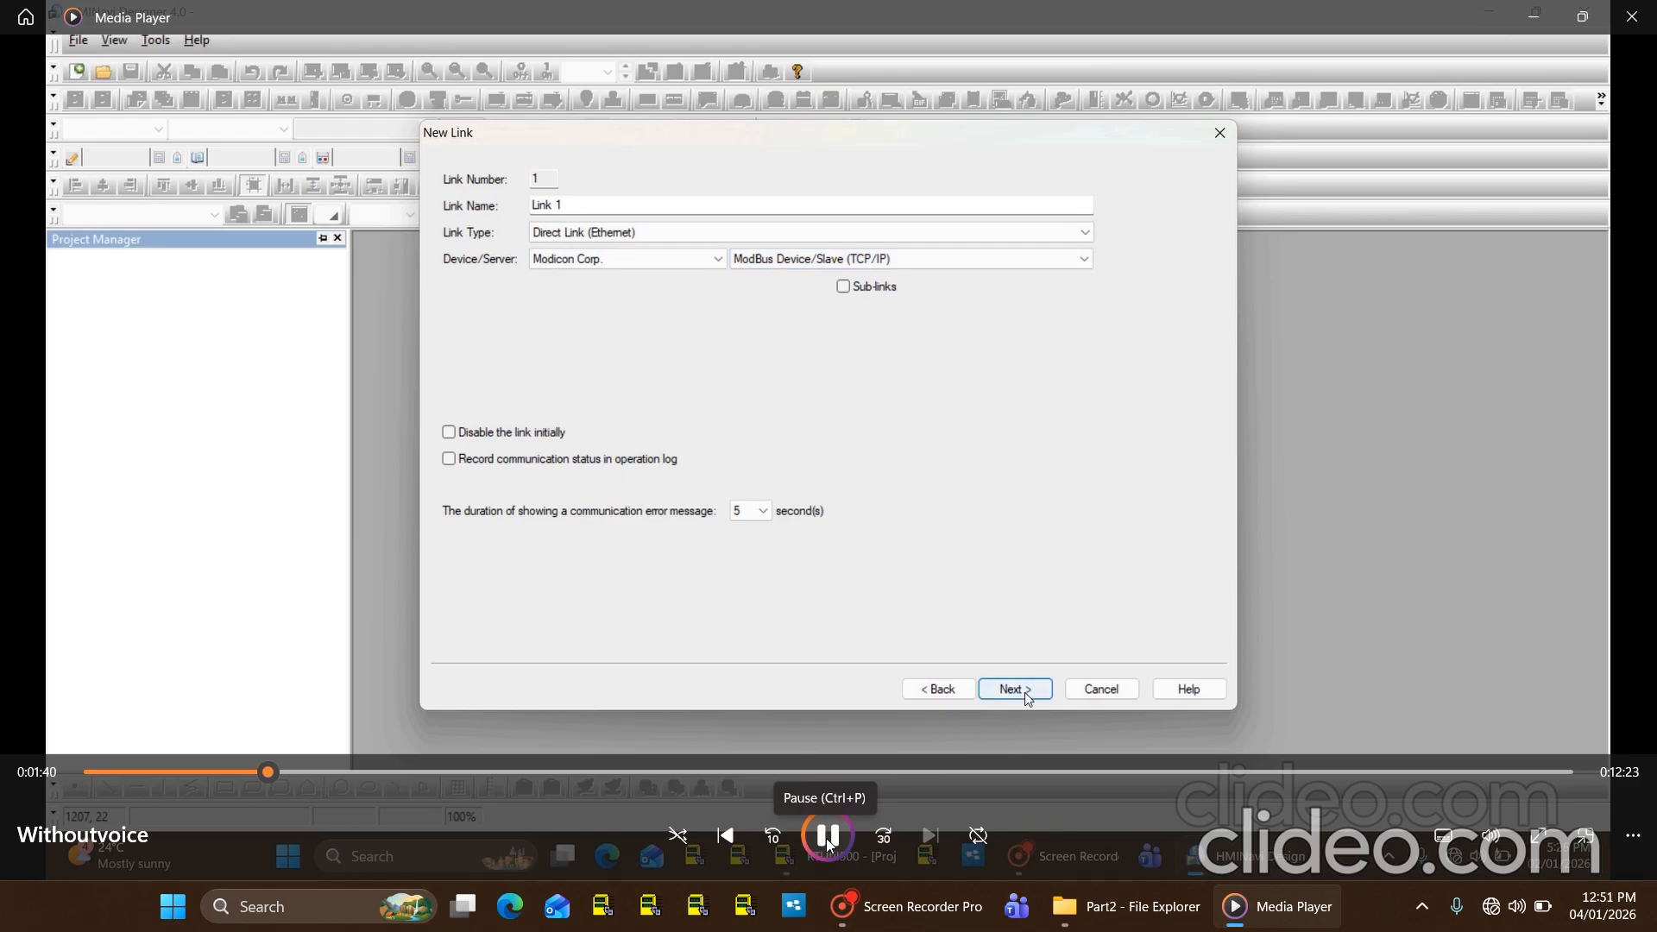
left_click(828, 844)
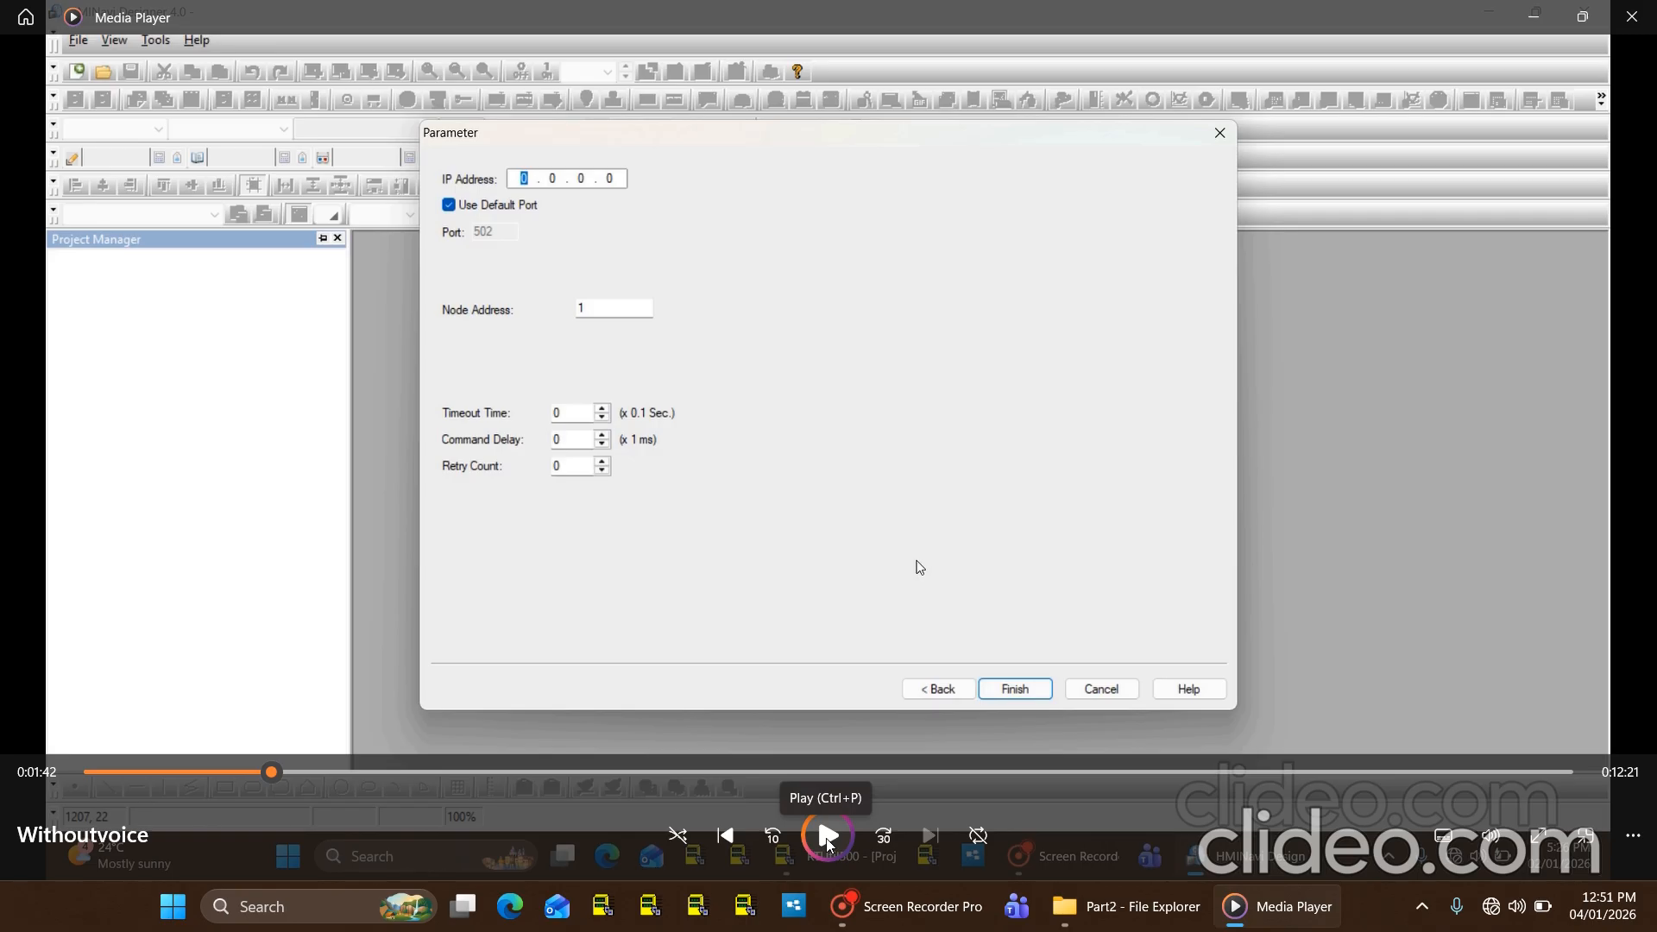
left_click(827, 837)
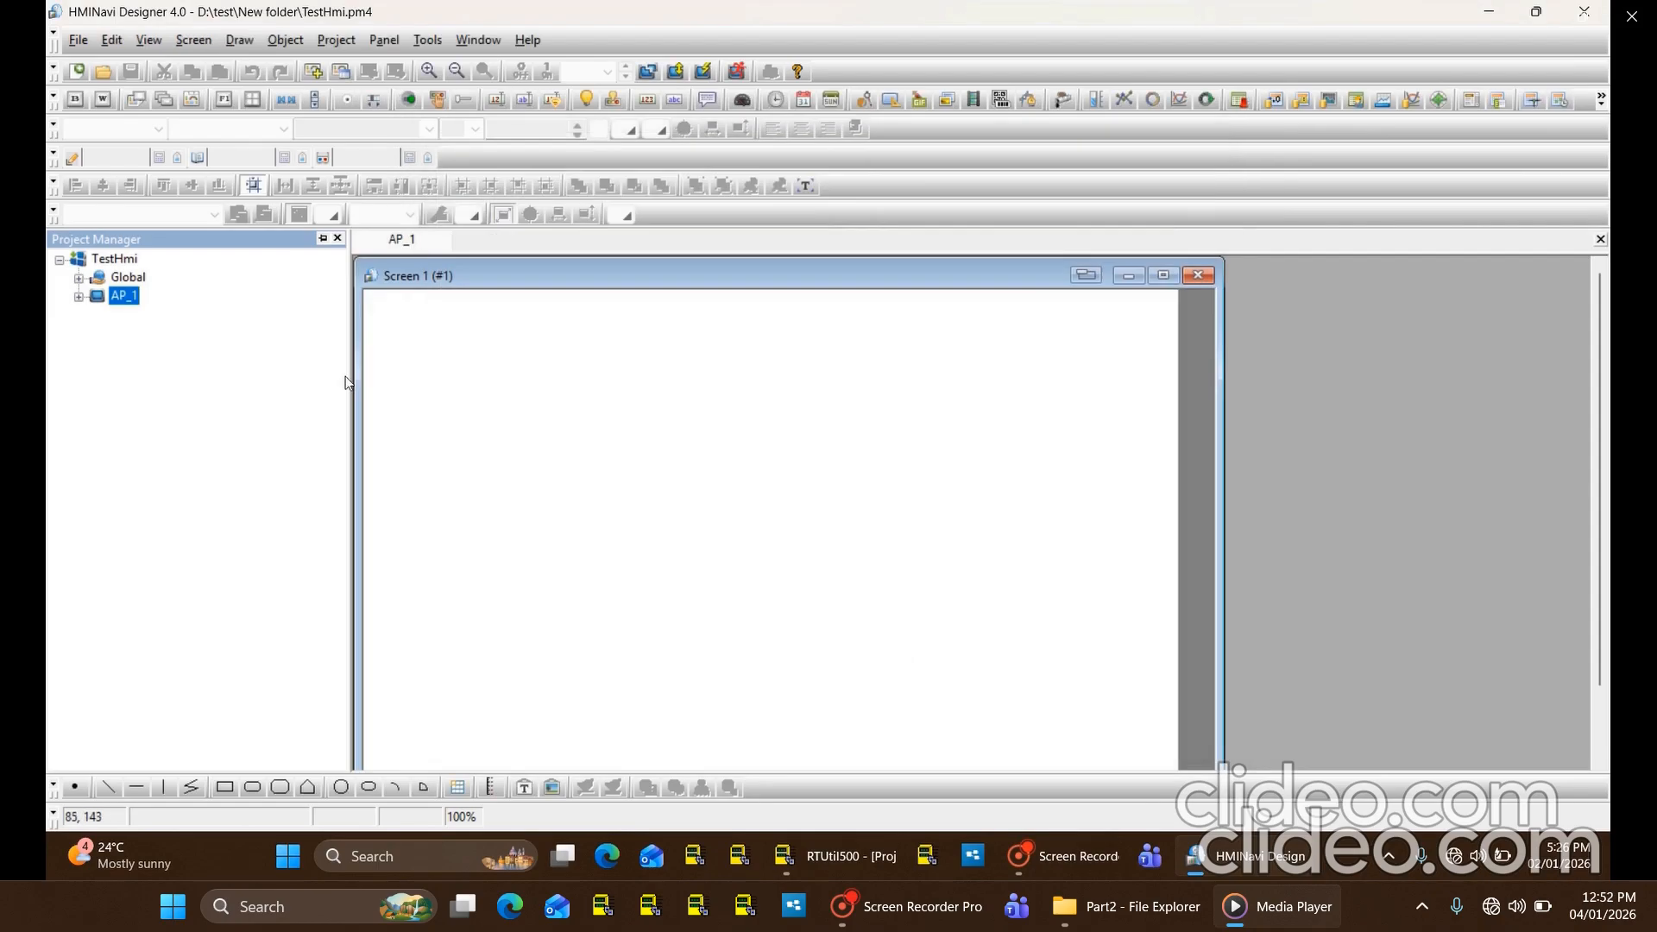
mouse_move(705, 690)
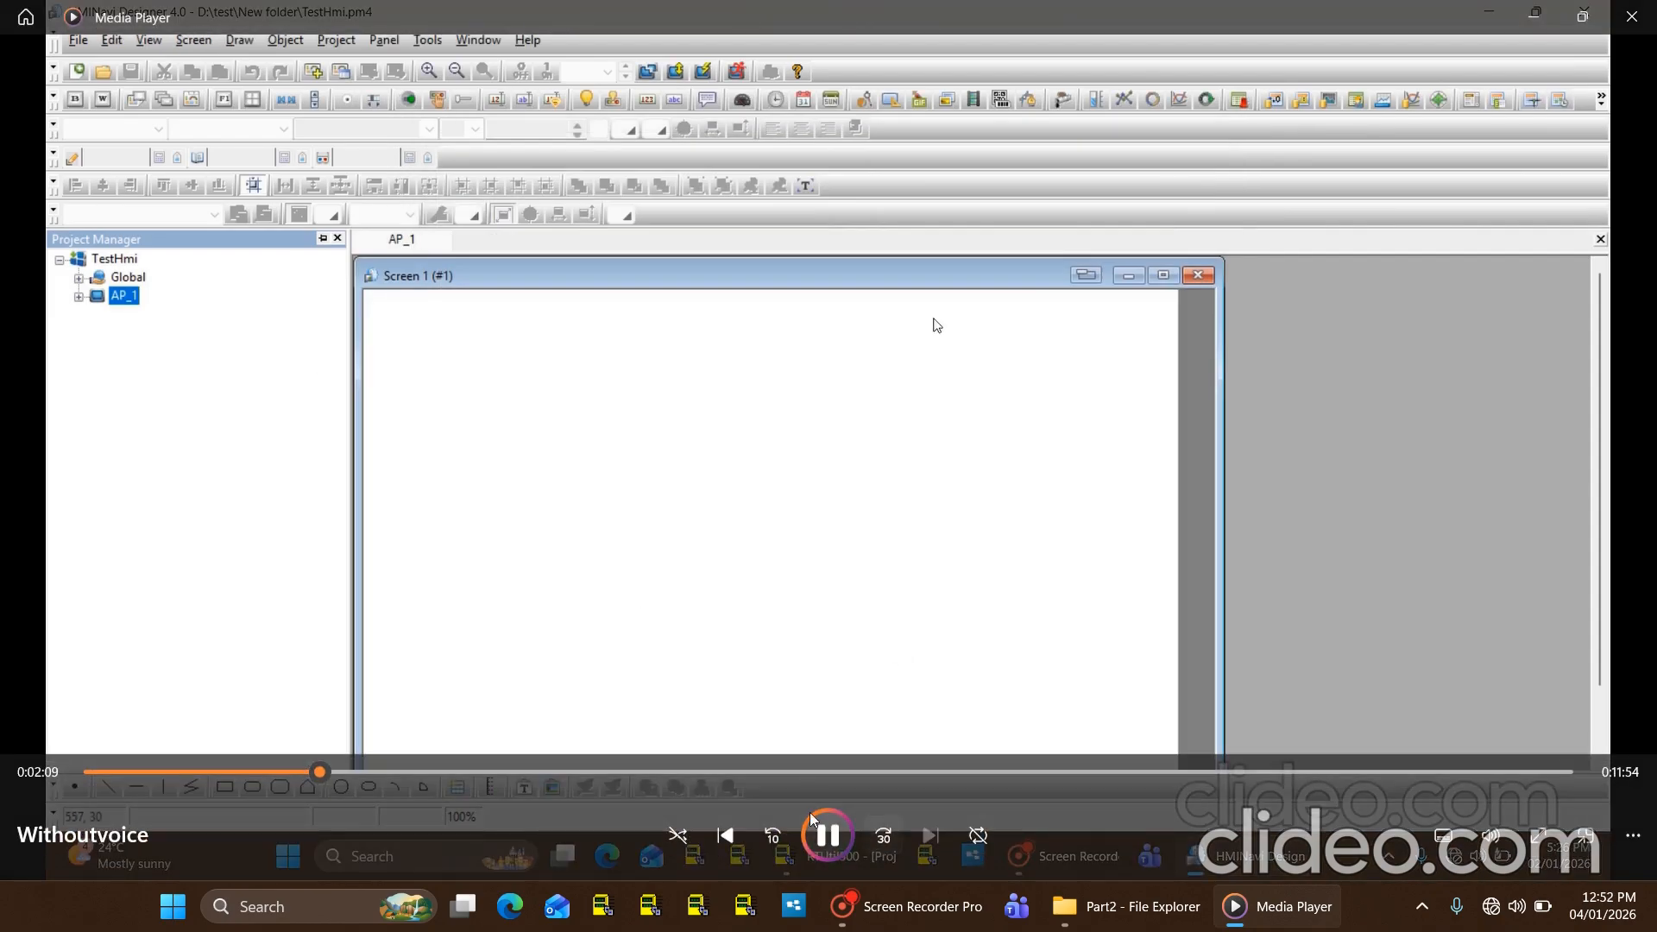
left_click(830, 837)
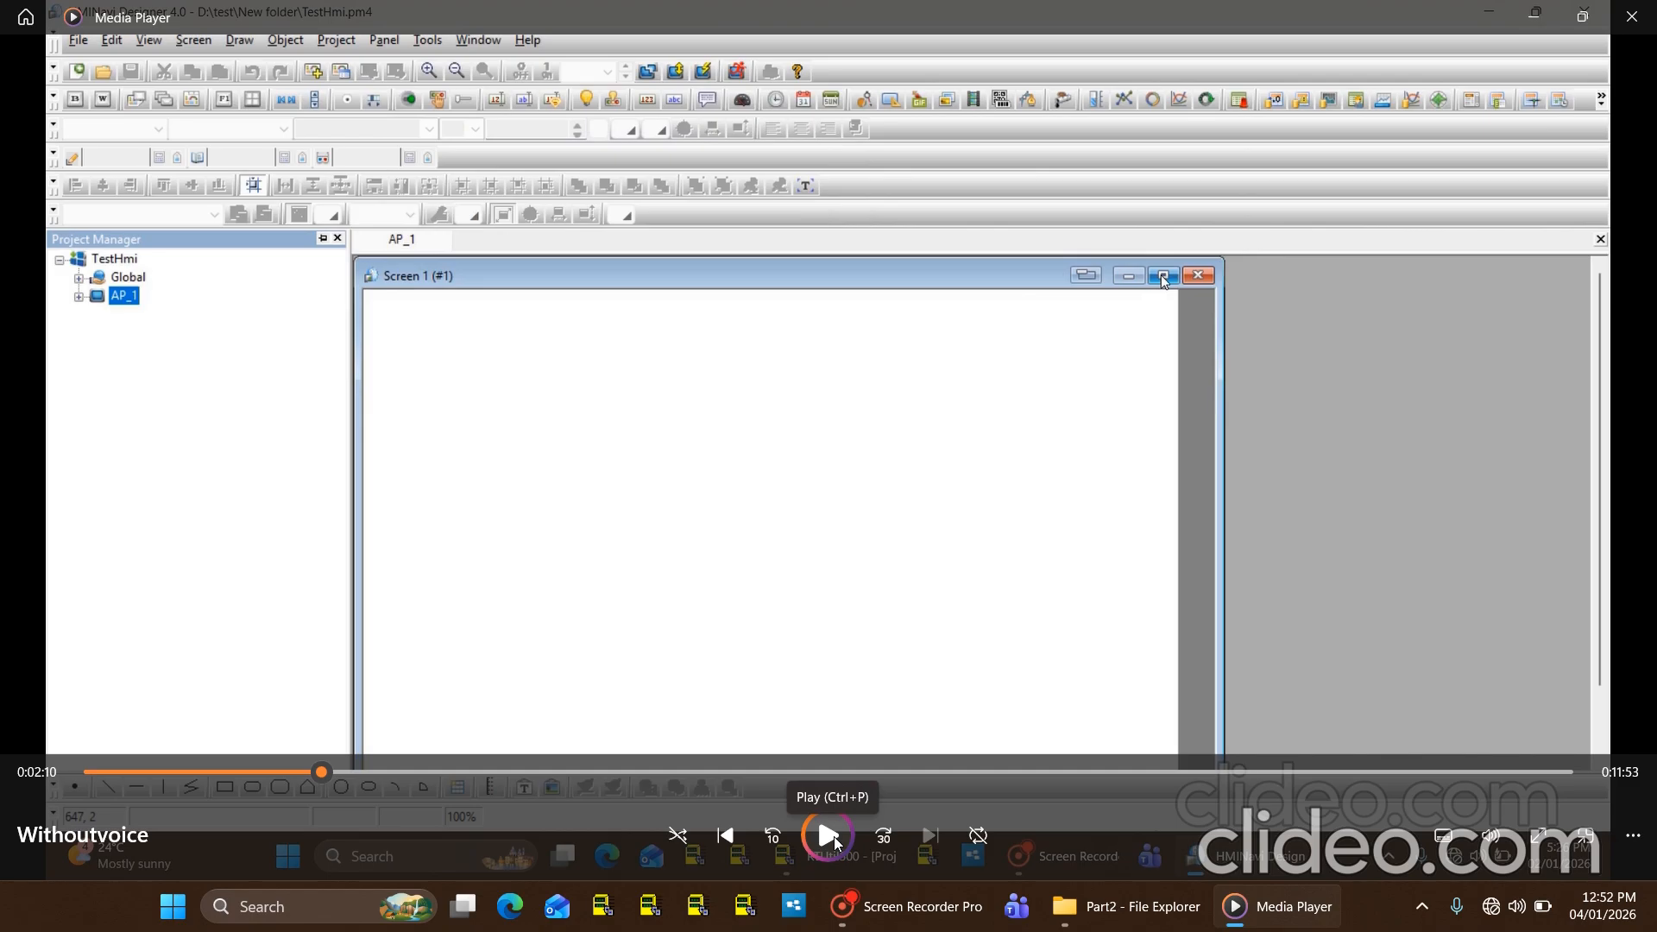
left_click(828, 836)
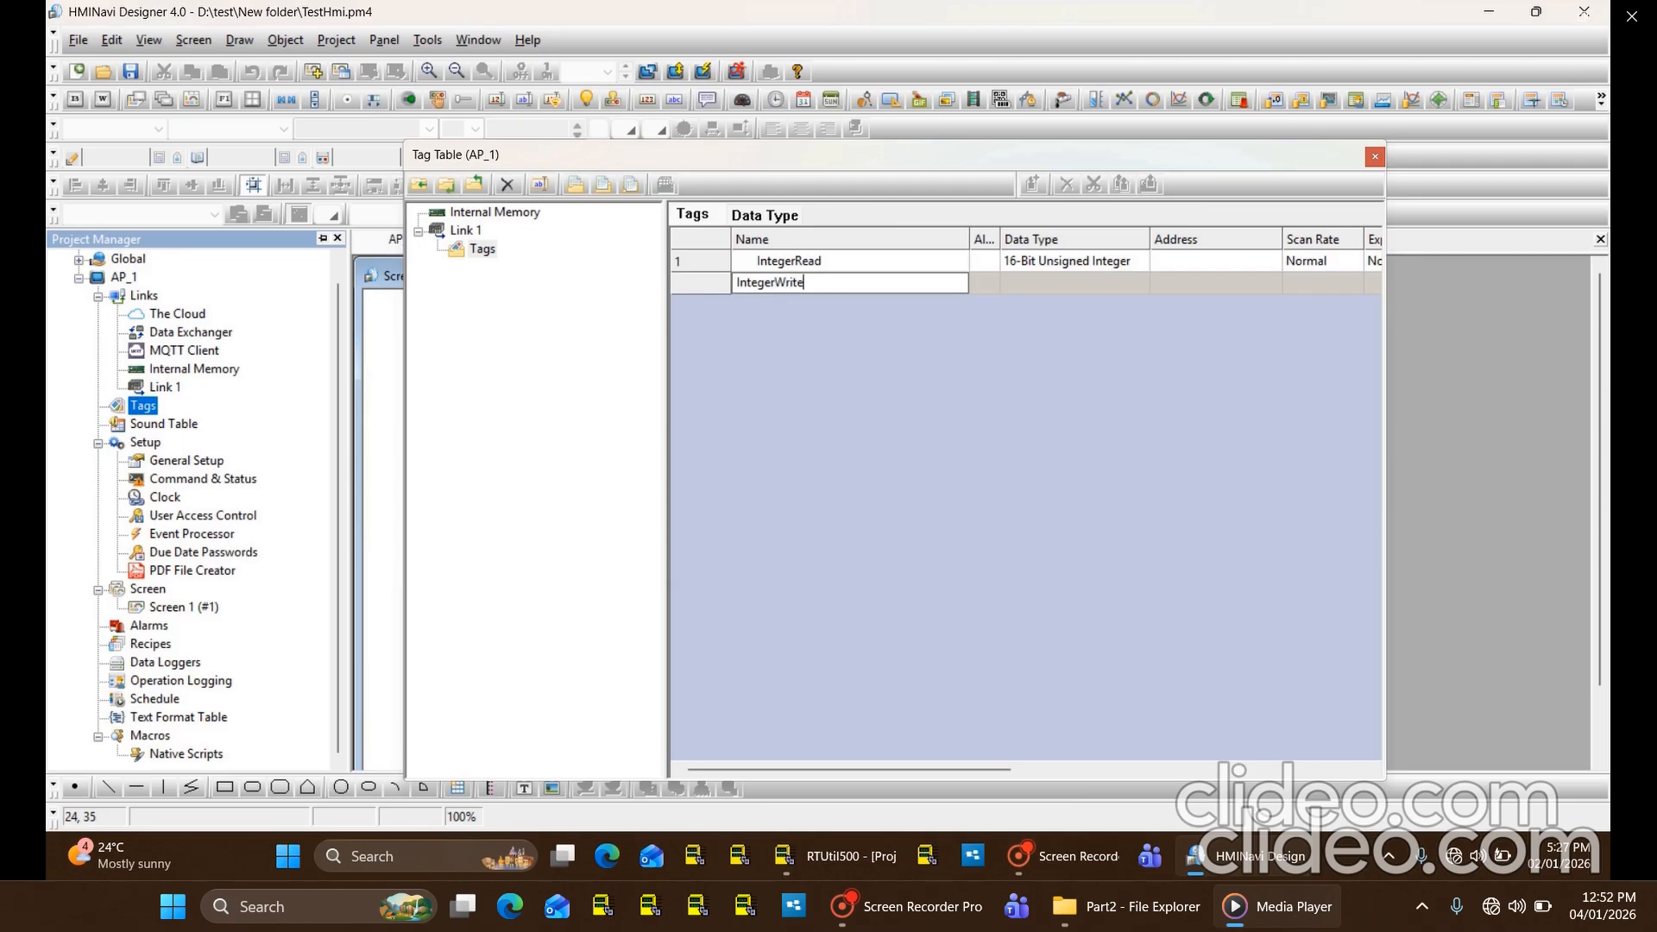
Confirm 16-Bit Unsigned Integer as the IntegerRead tag's data type and set its address to 30101.
left_click(1146, 261)
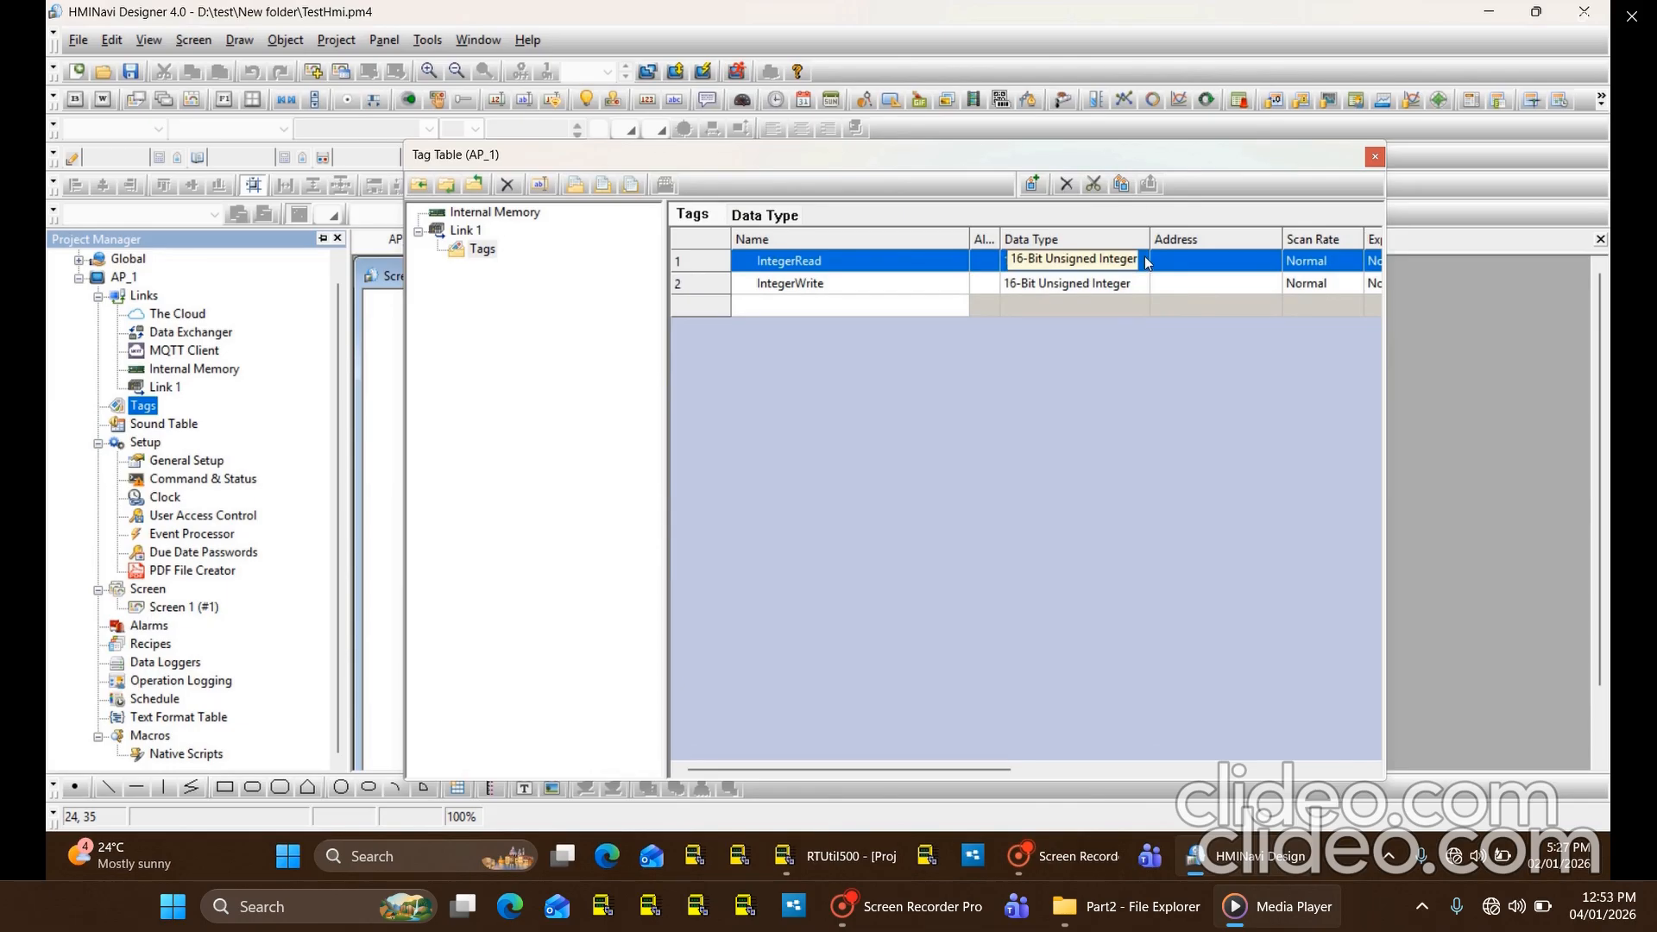
left_click(1144, 261)
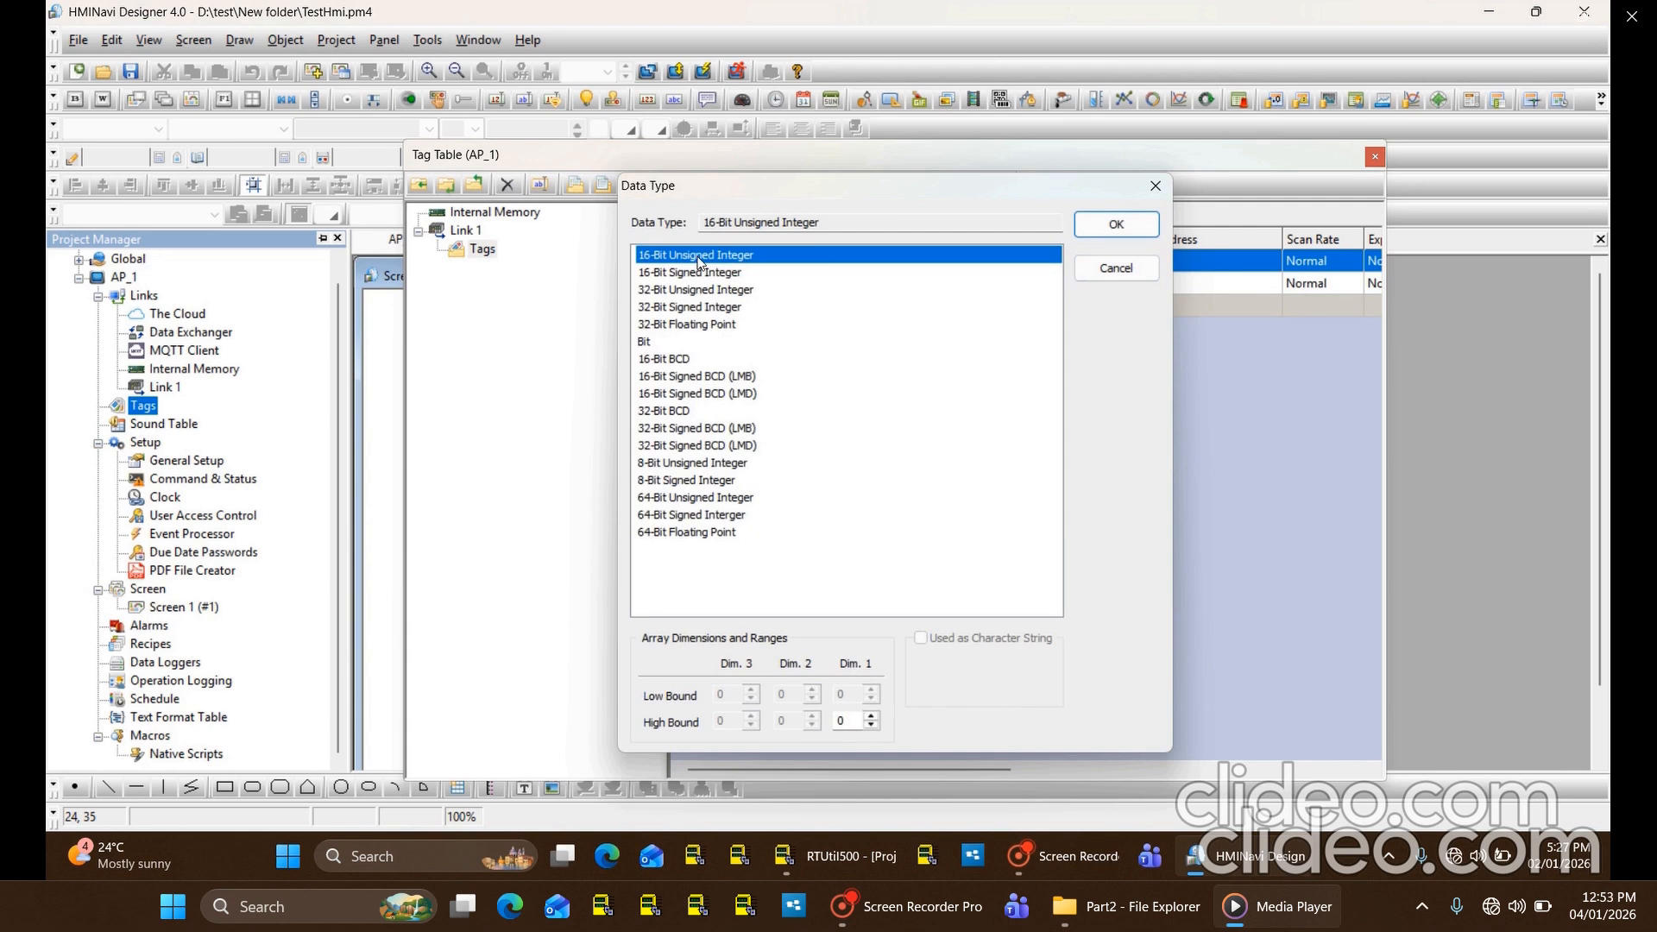
left_click(1116, 223)
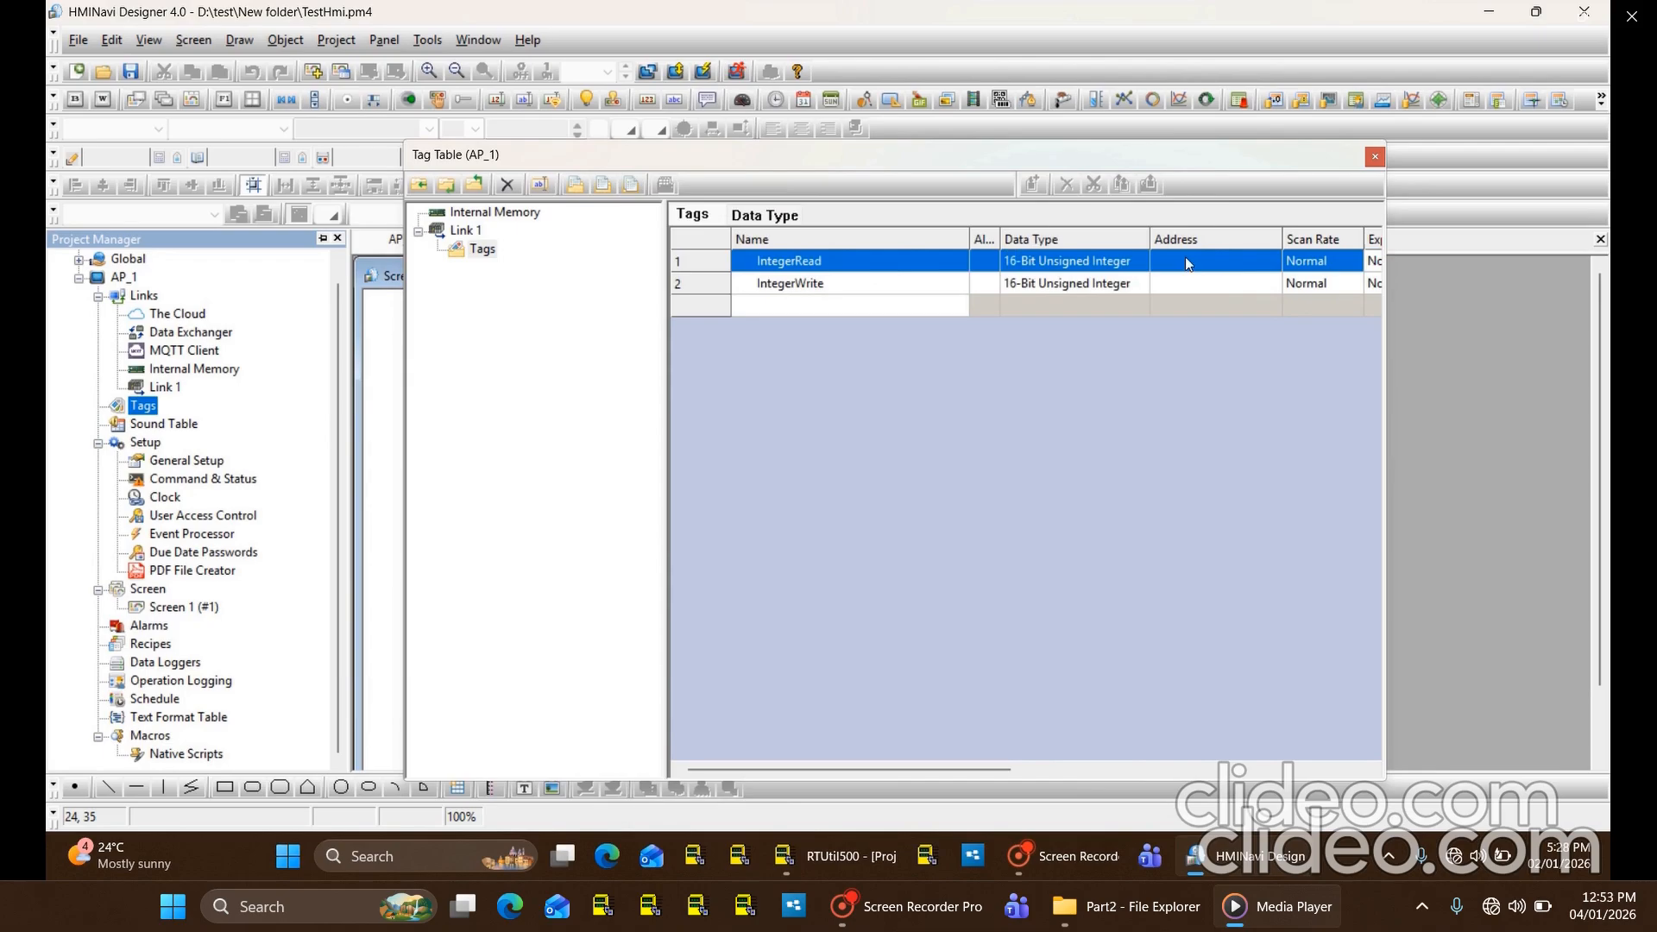
left_click(1185, 261)
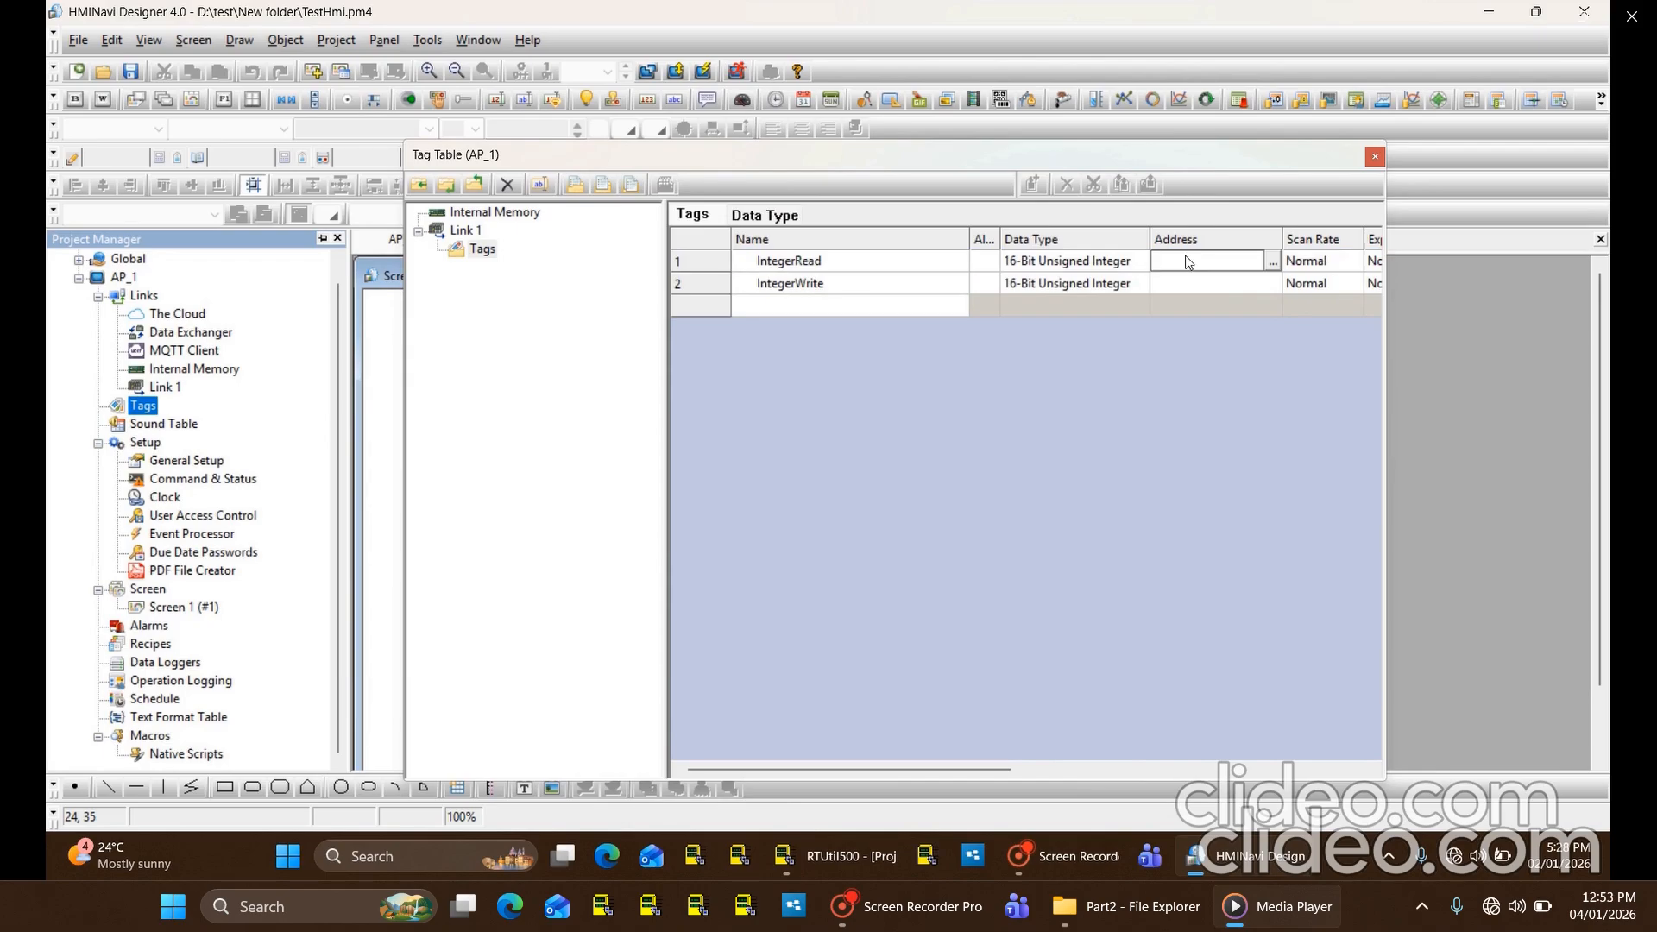
type("30101")
key("Return")
Check the IntegerRead signal's Modbus function code and index in RTUtil500, and return to the tag table in HMINavi Designer.
left_click(834, 863)
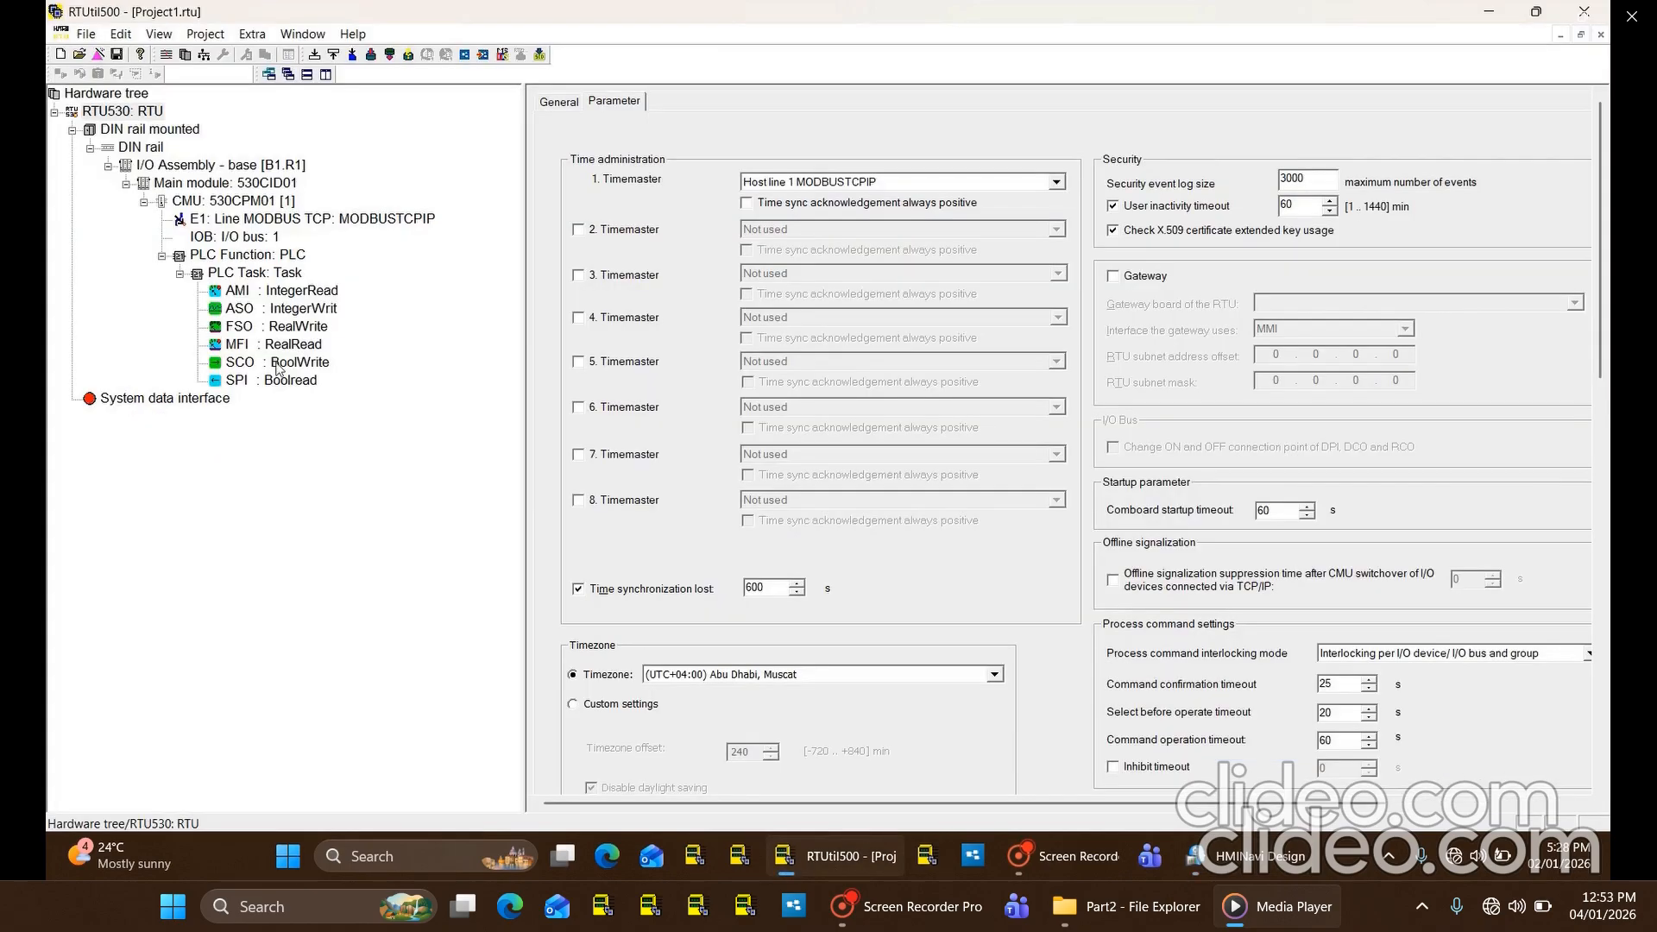
left_click(292, 293)
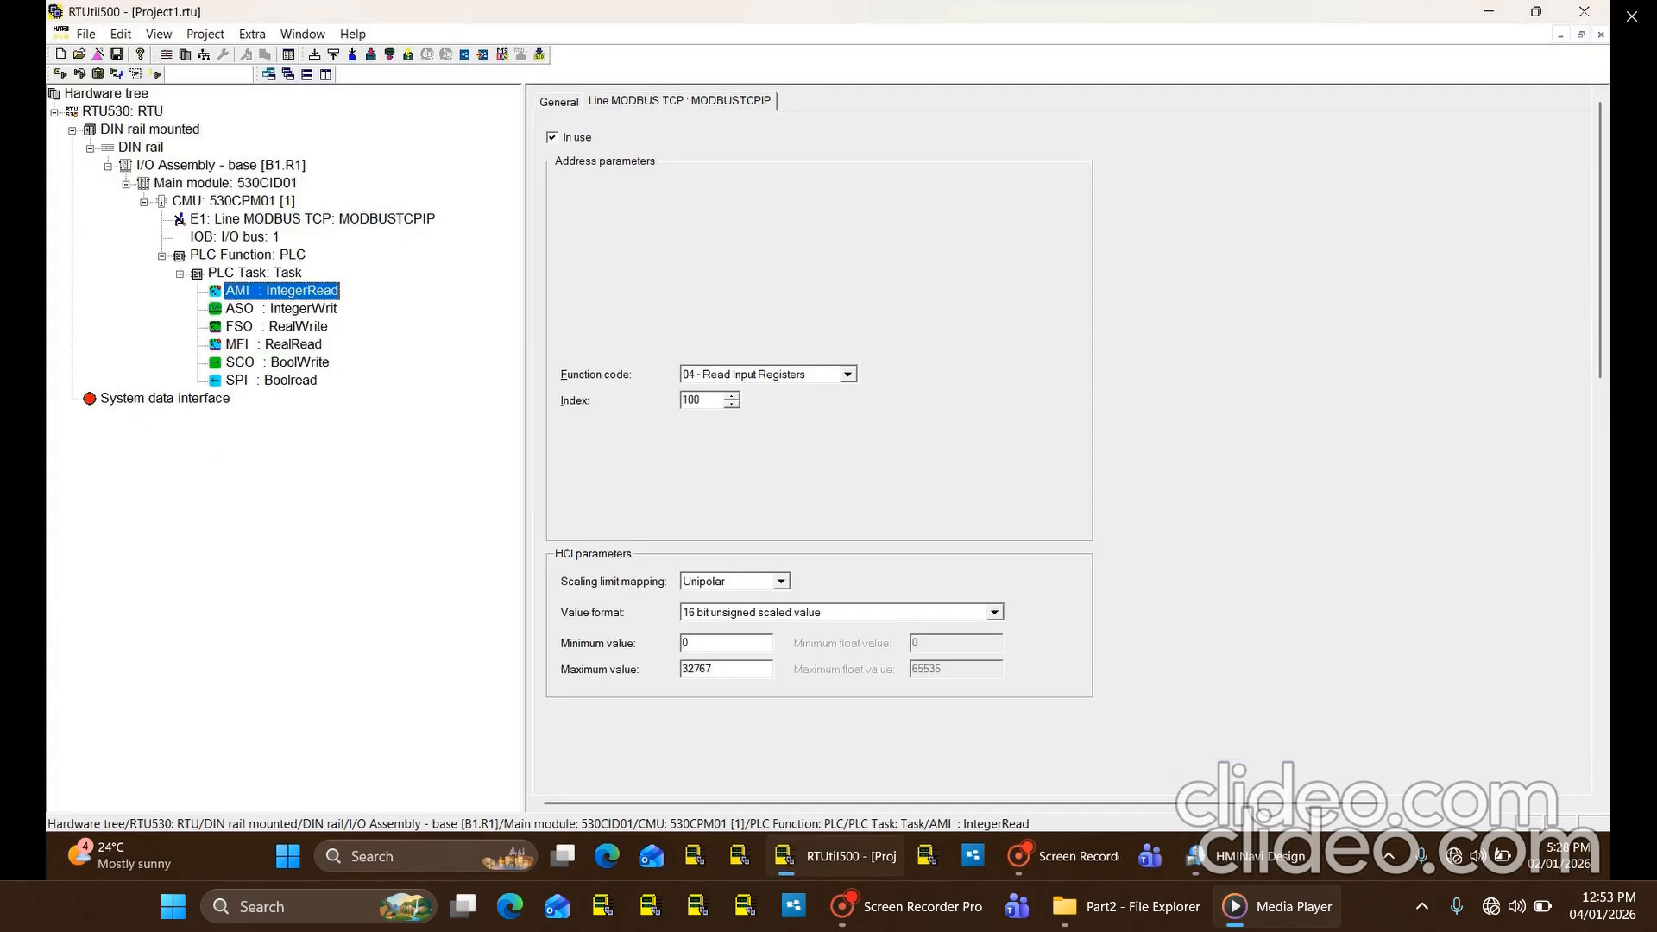
double_click(691, 399)
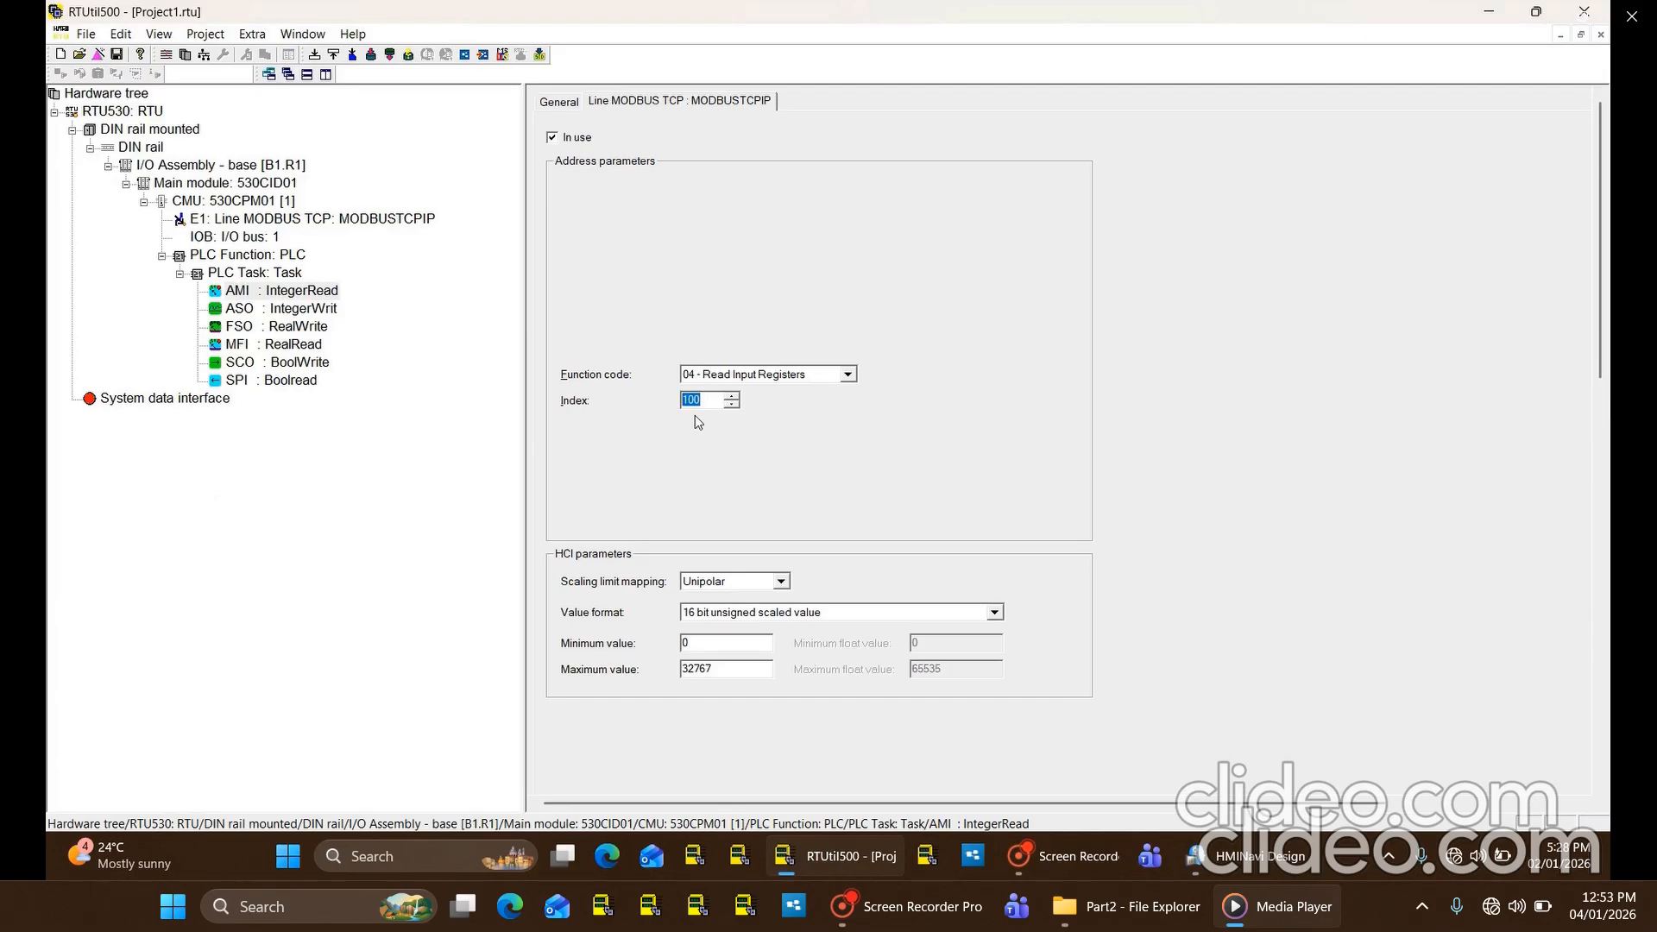
left_click(1226, 856)
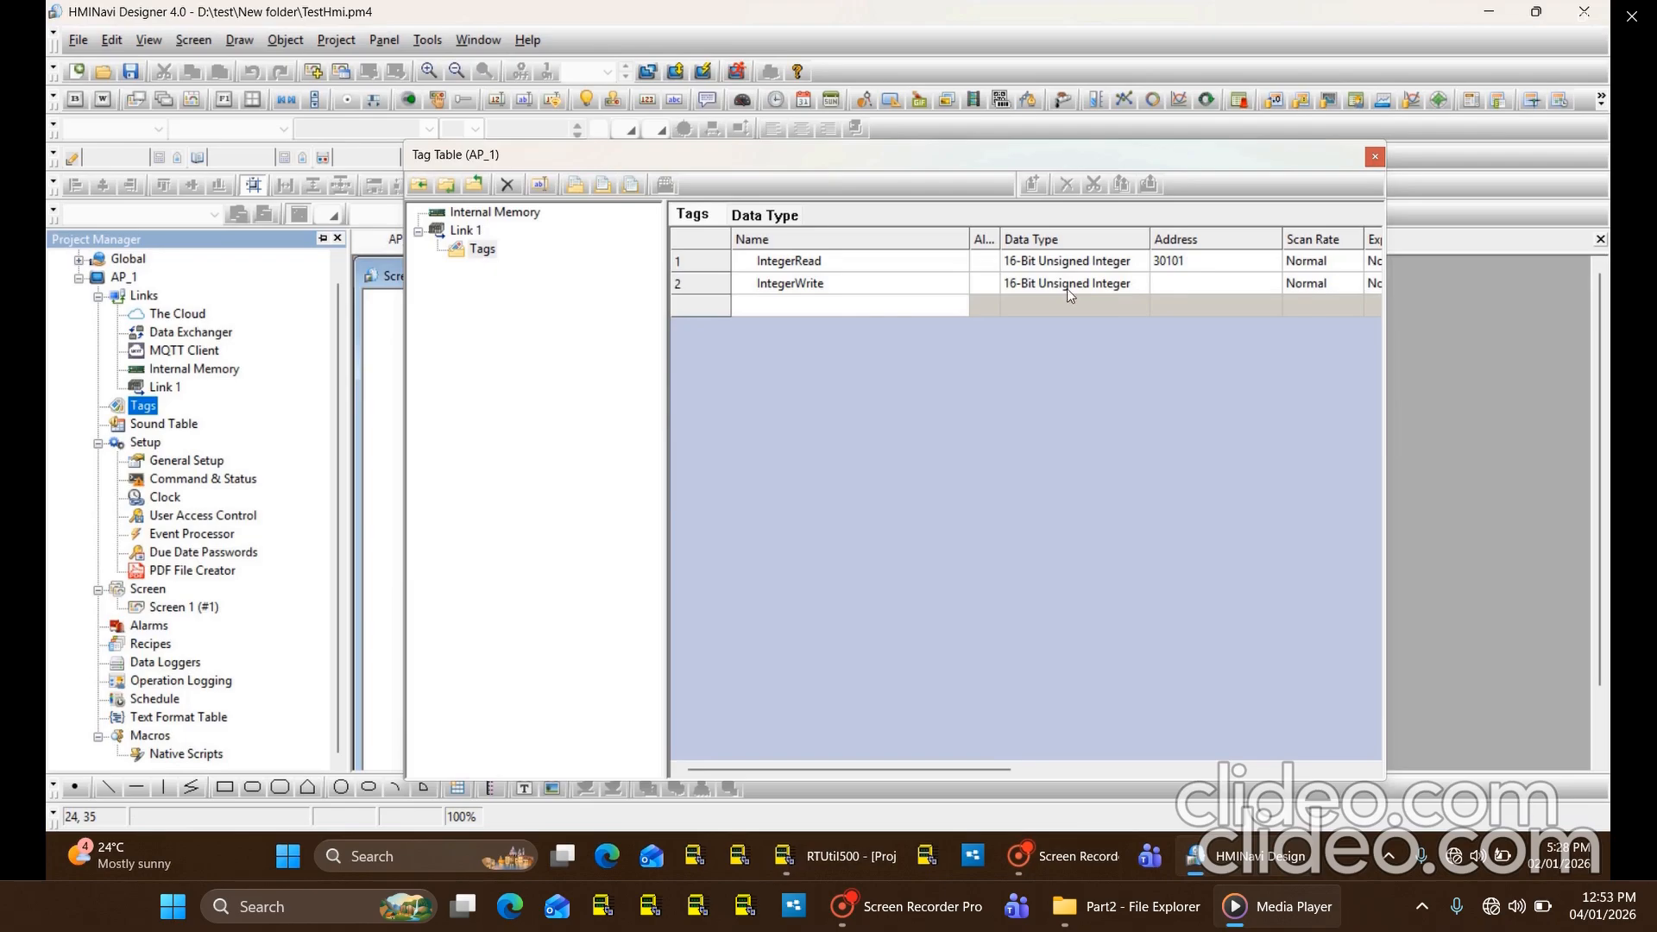
Check the IntegerWrit signal's Modbus index in RTUtil500 and set the IntegerWrite tag's address to 40201 in HMINavi Designer.
left_click(854, 858)
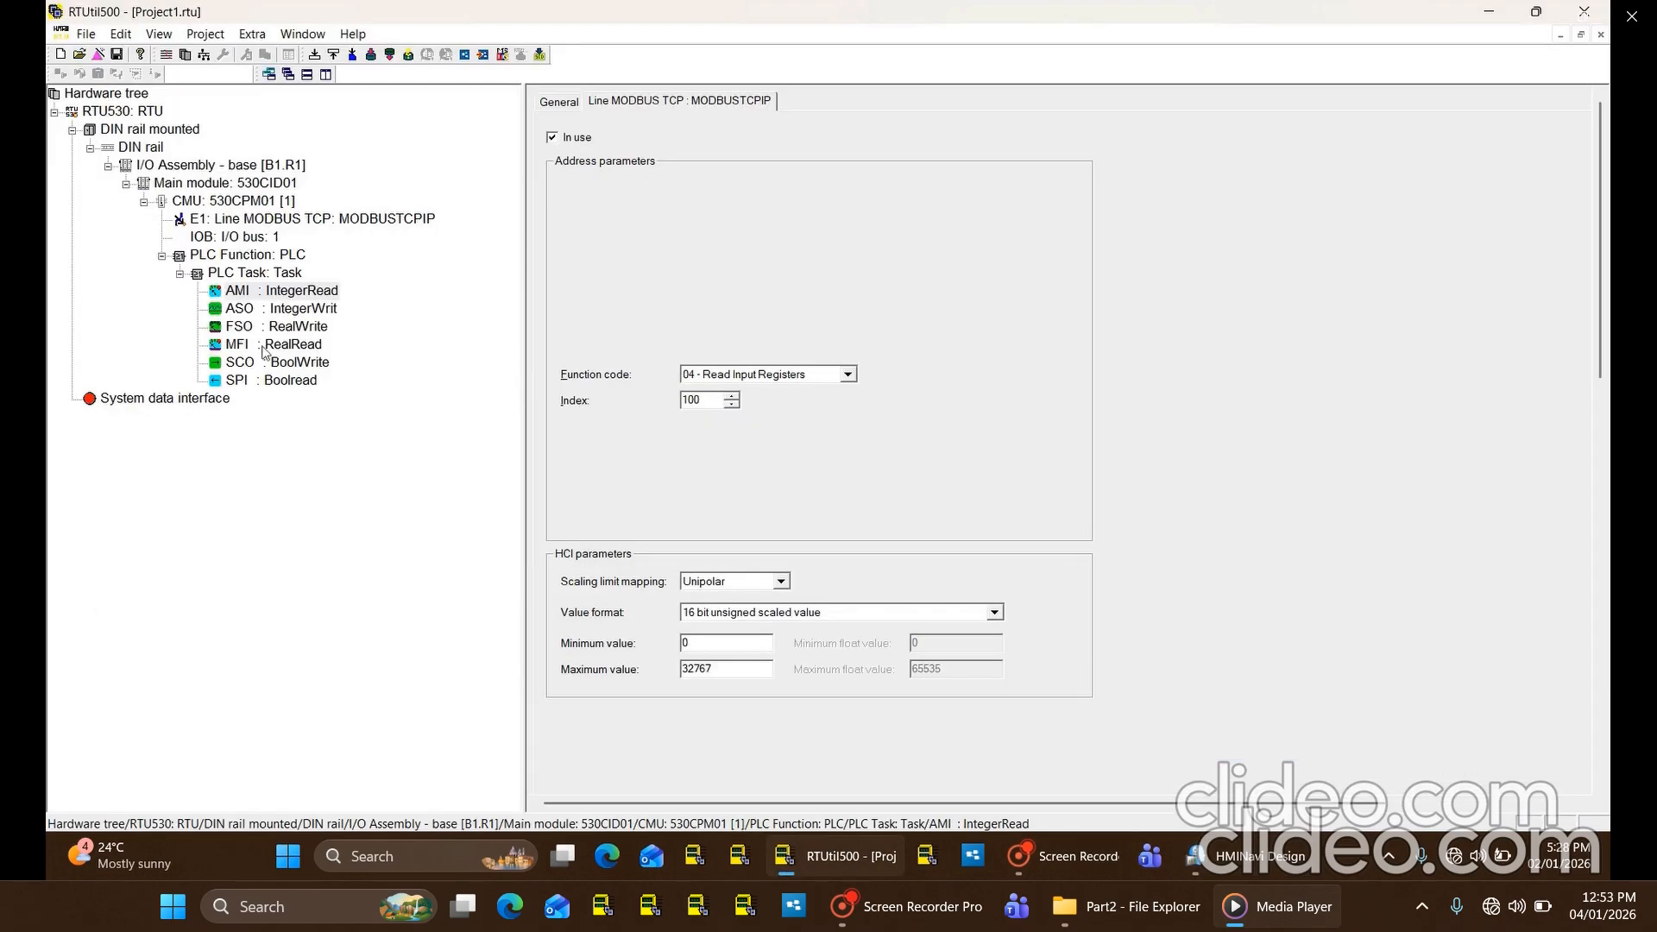
left_click(294, 311)
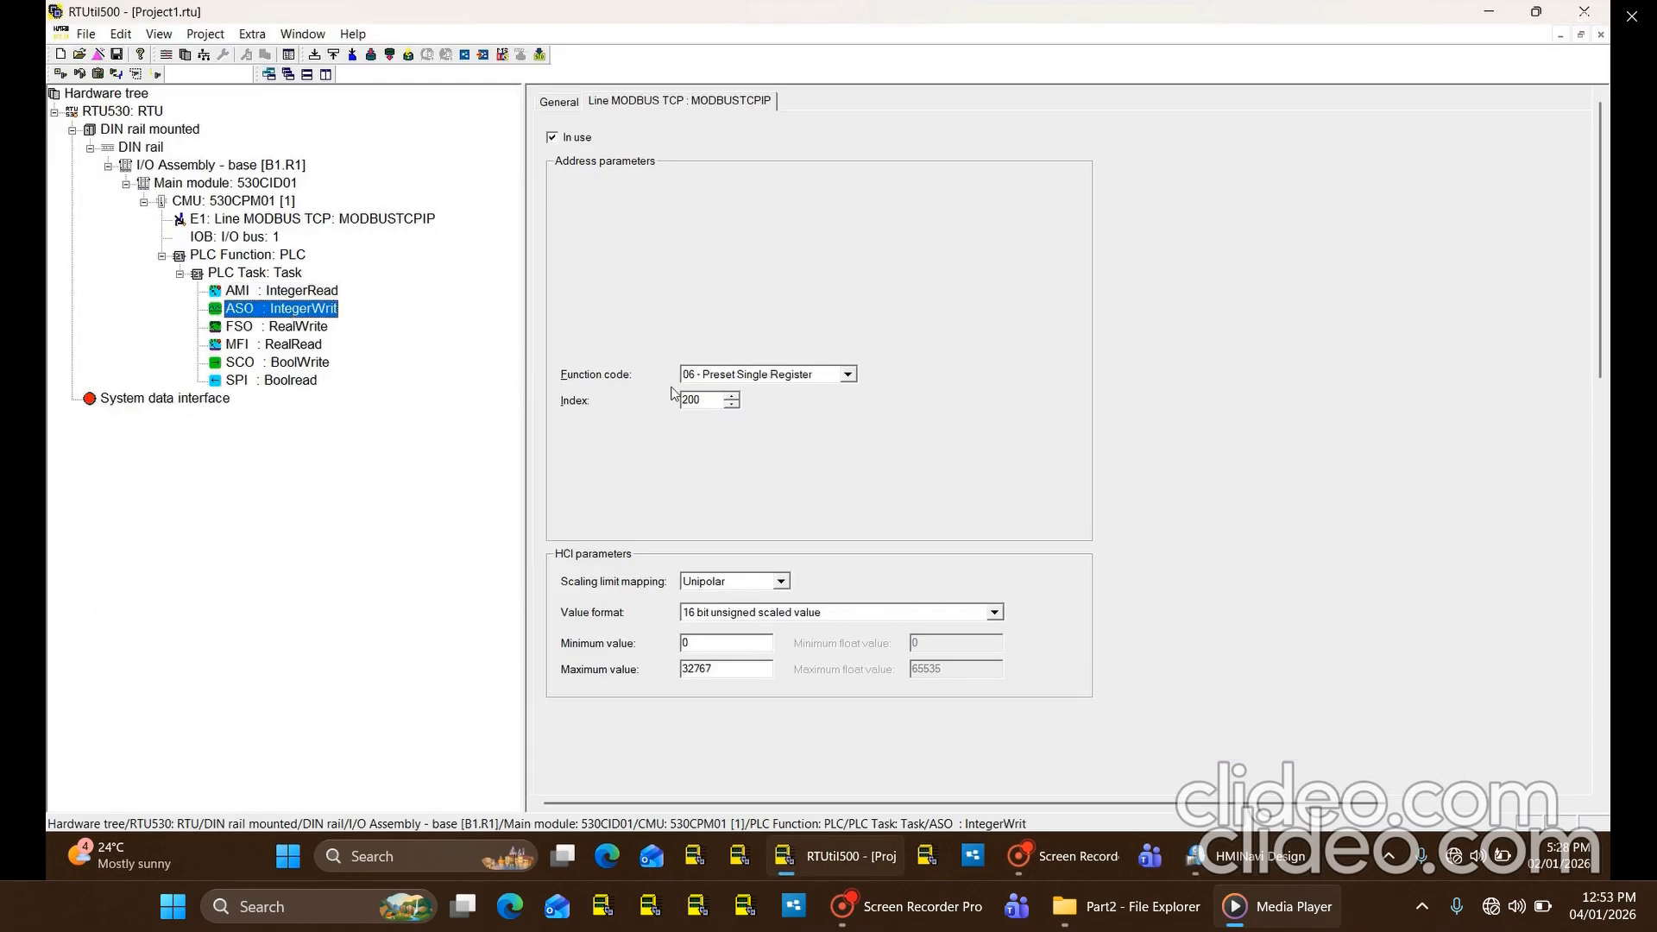
left_click(1252, 856)
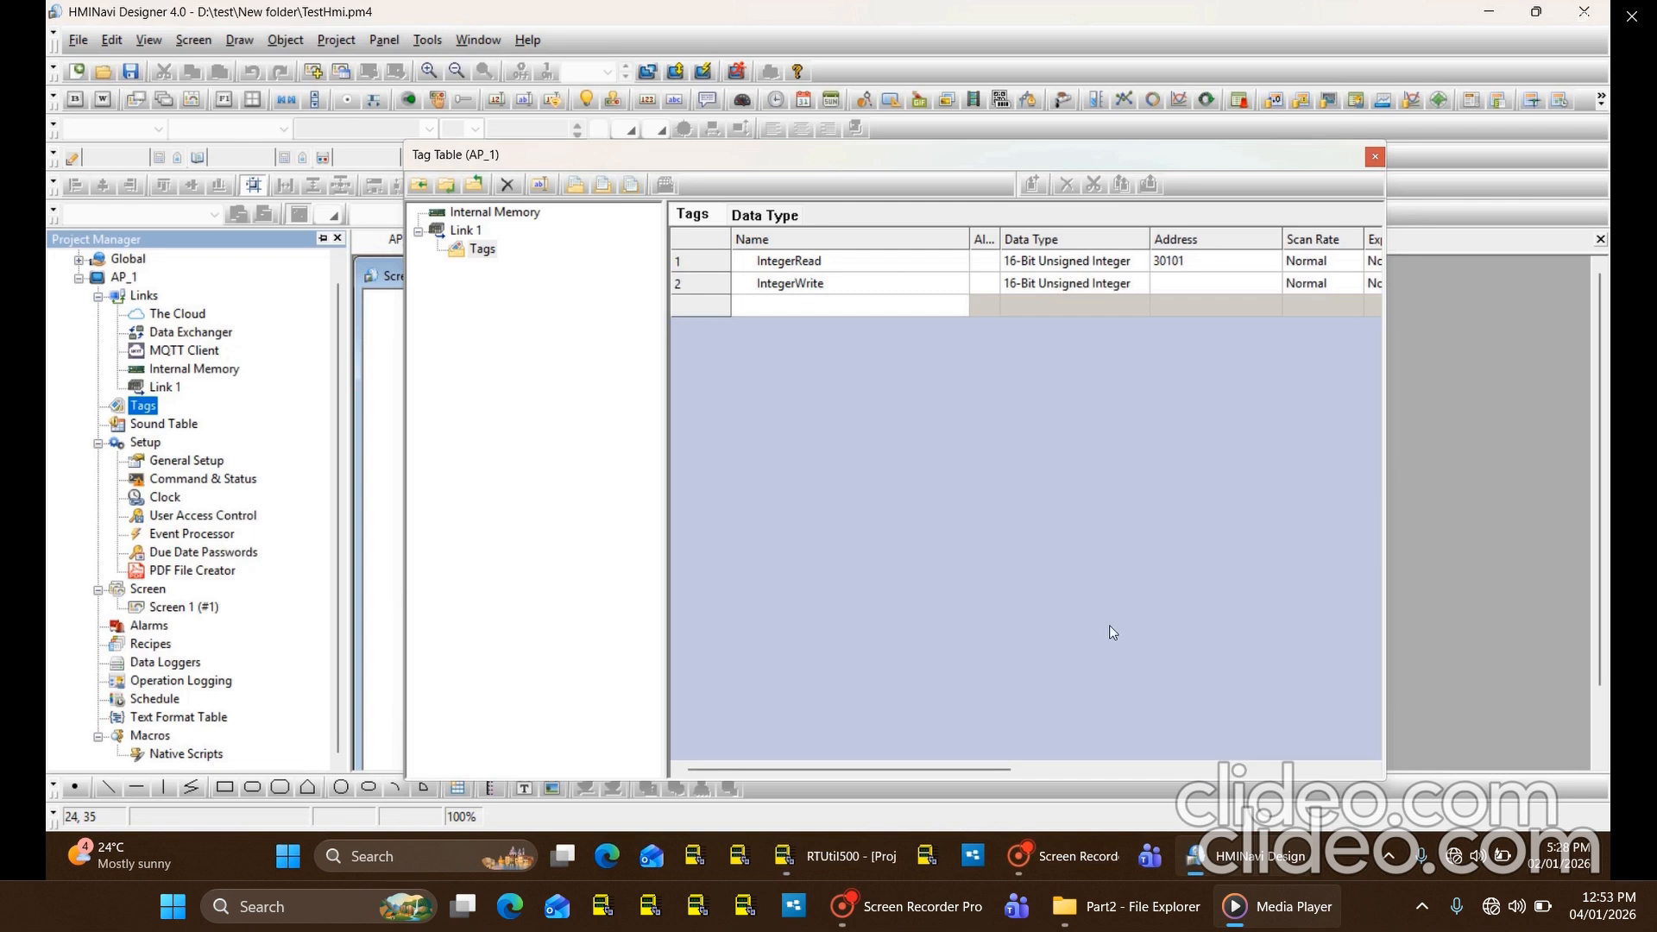
left_click(1184, 287)
type("40201")
key("Return")
Add a tag named RealRead under Link 1 and set its data type to 32-Bit Floating Point.
left_click(834, 306)
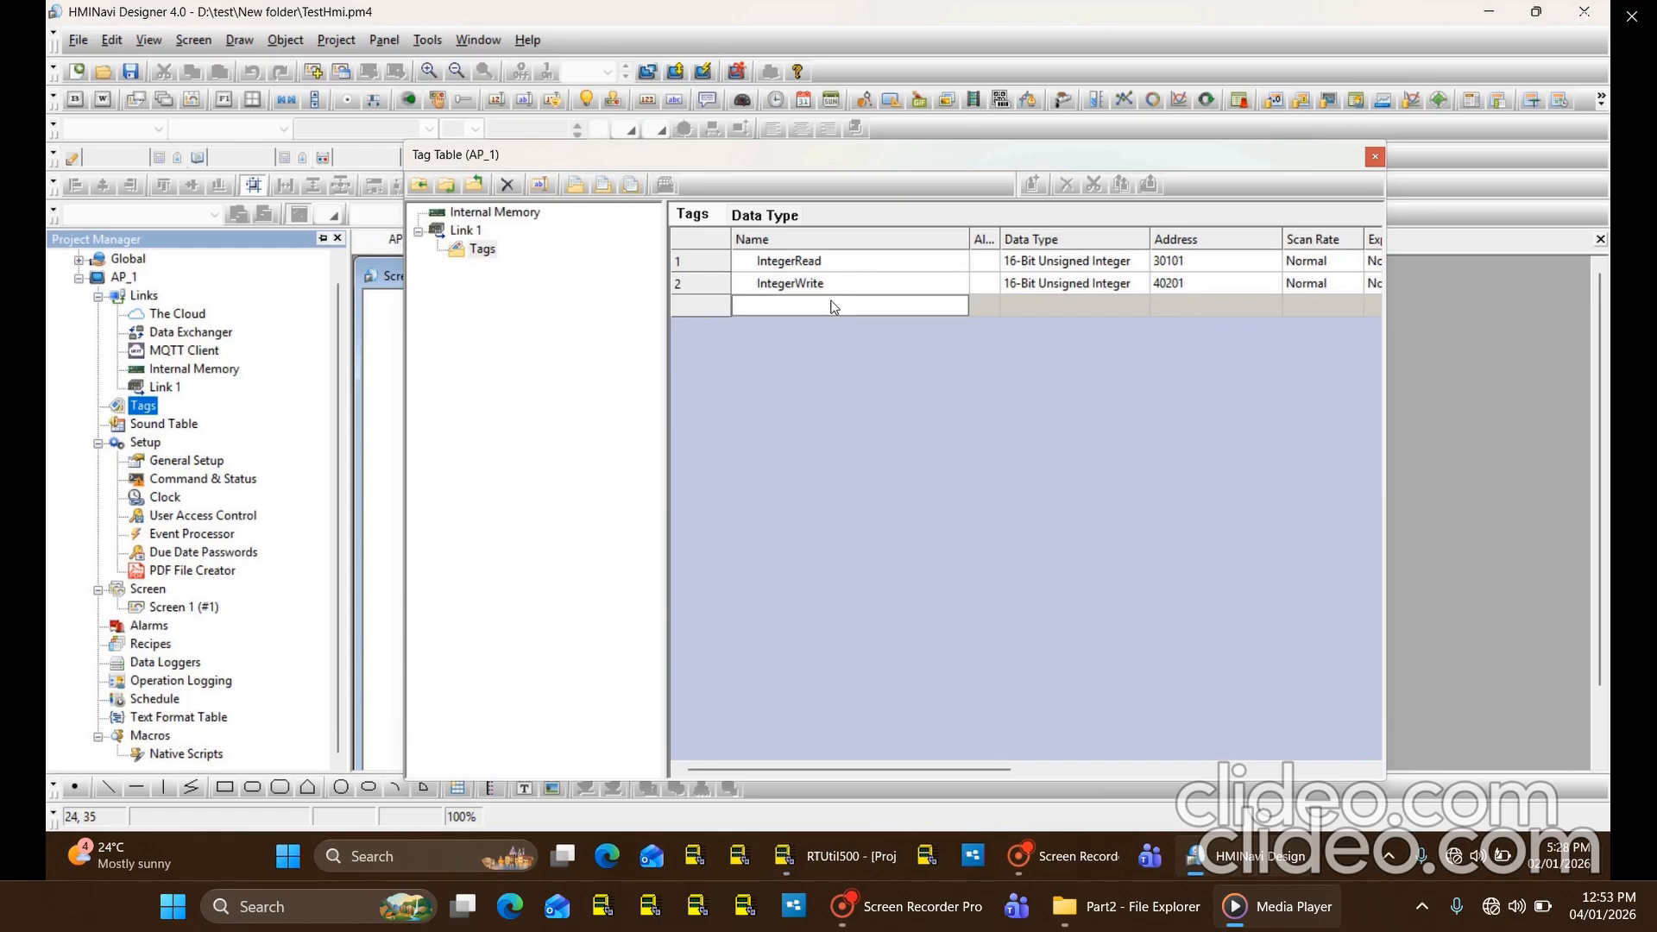
type("RealRead")
key("Return")
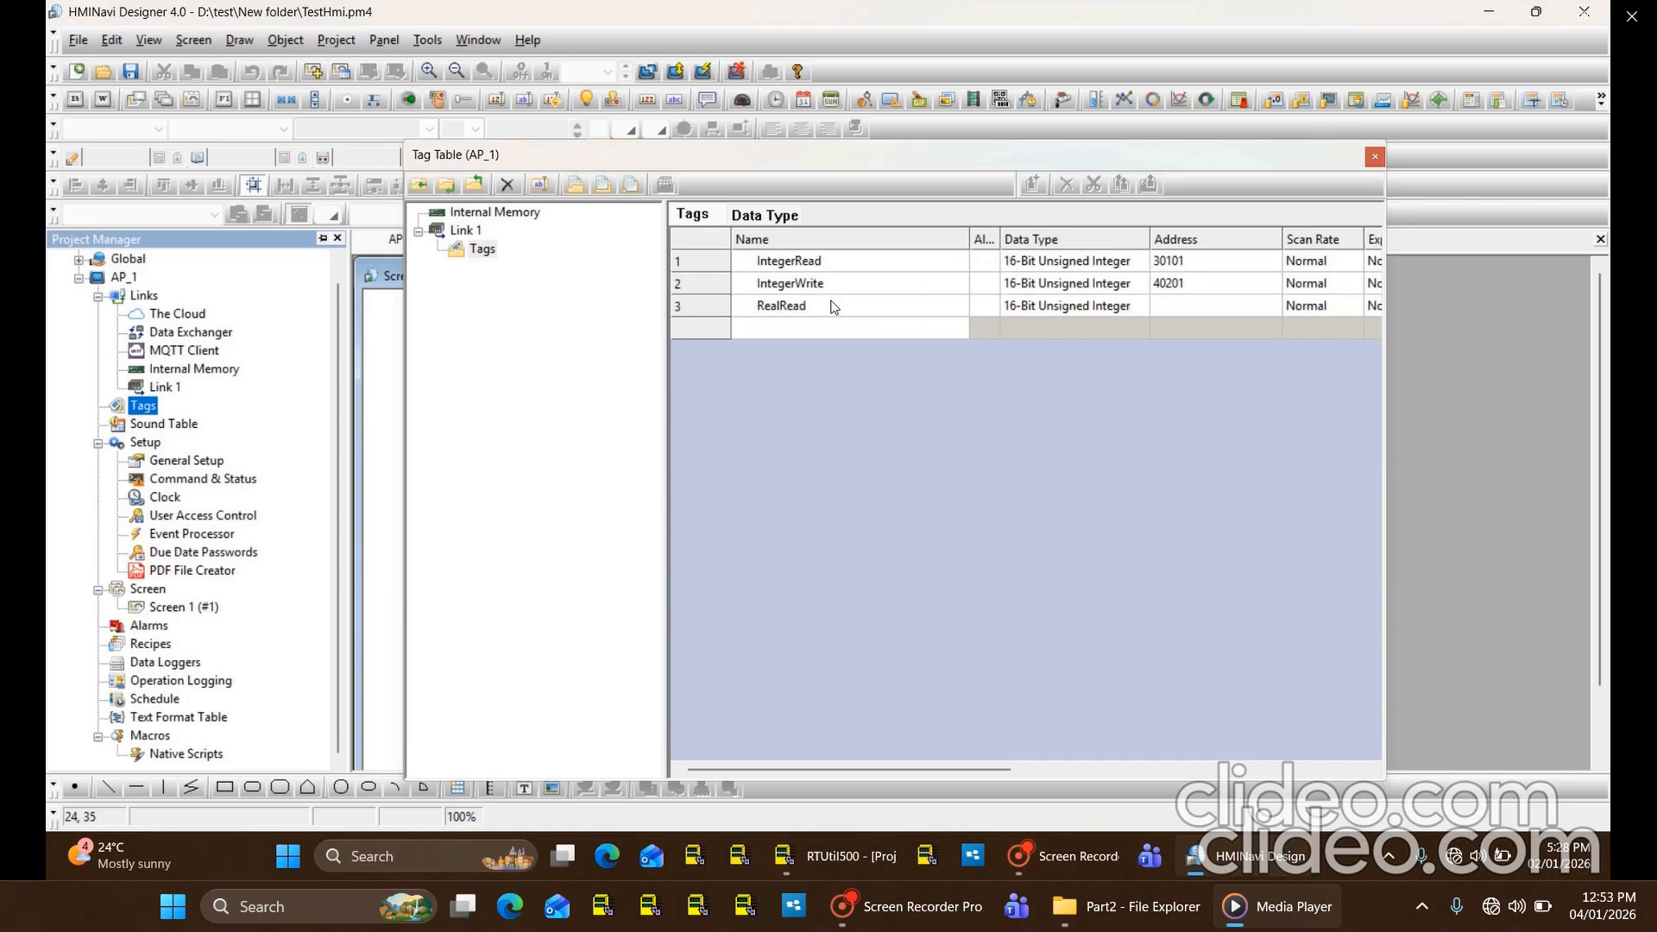
double_click(1139, 309)
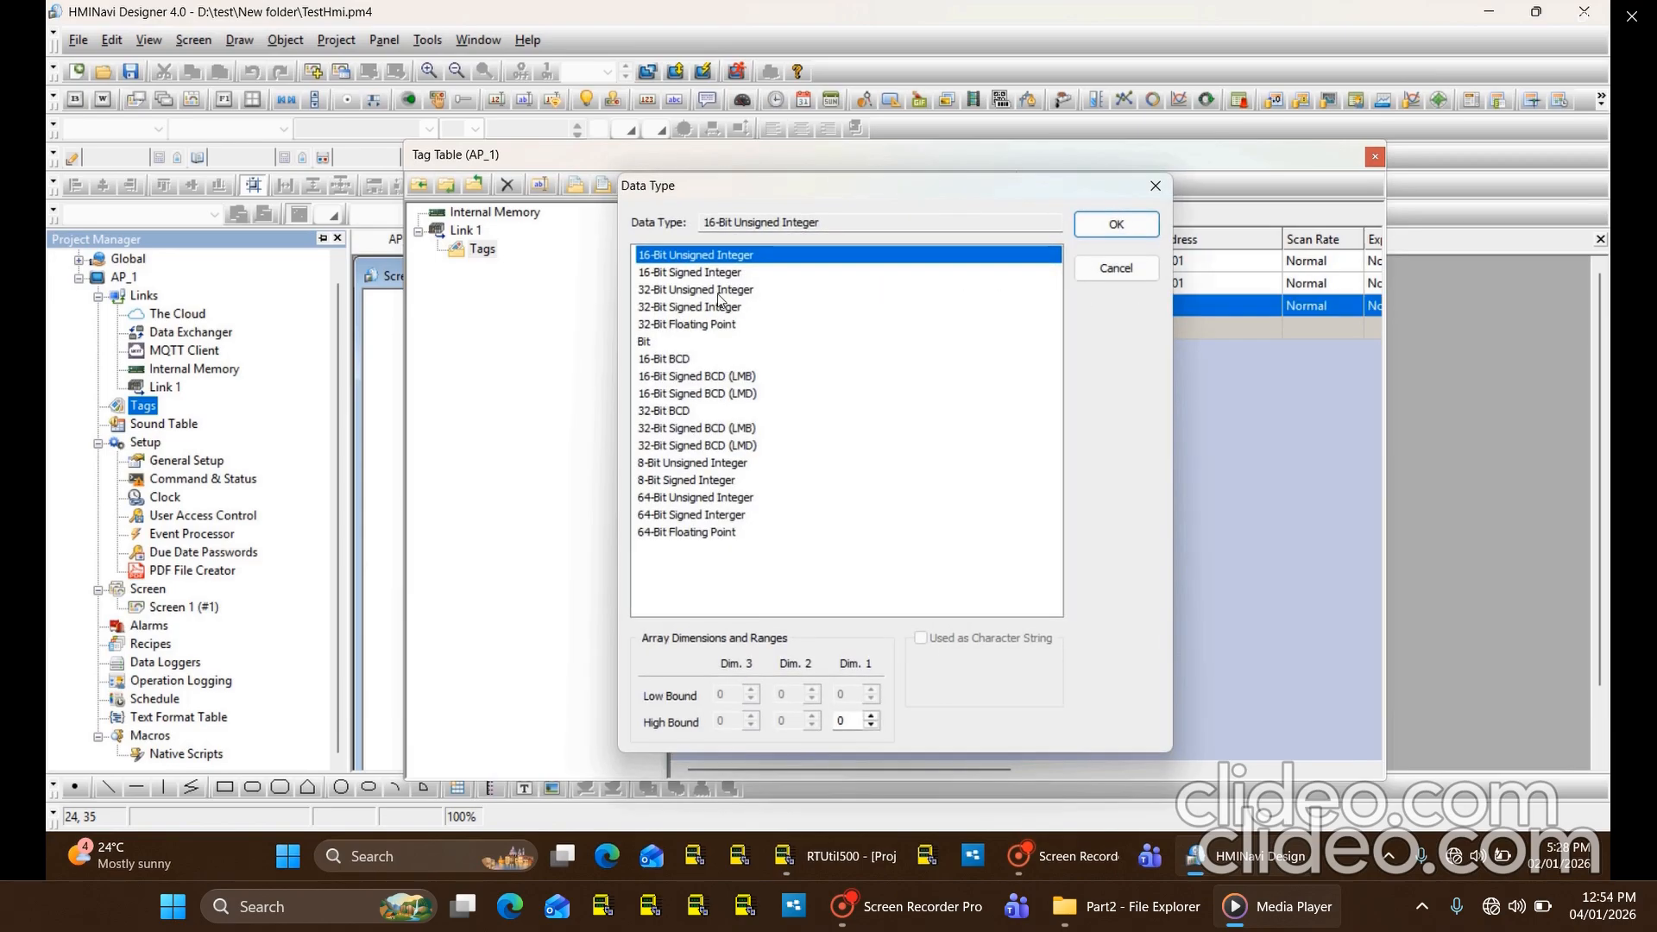
left_click(701, 324)
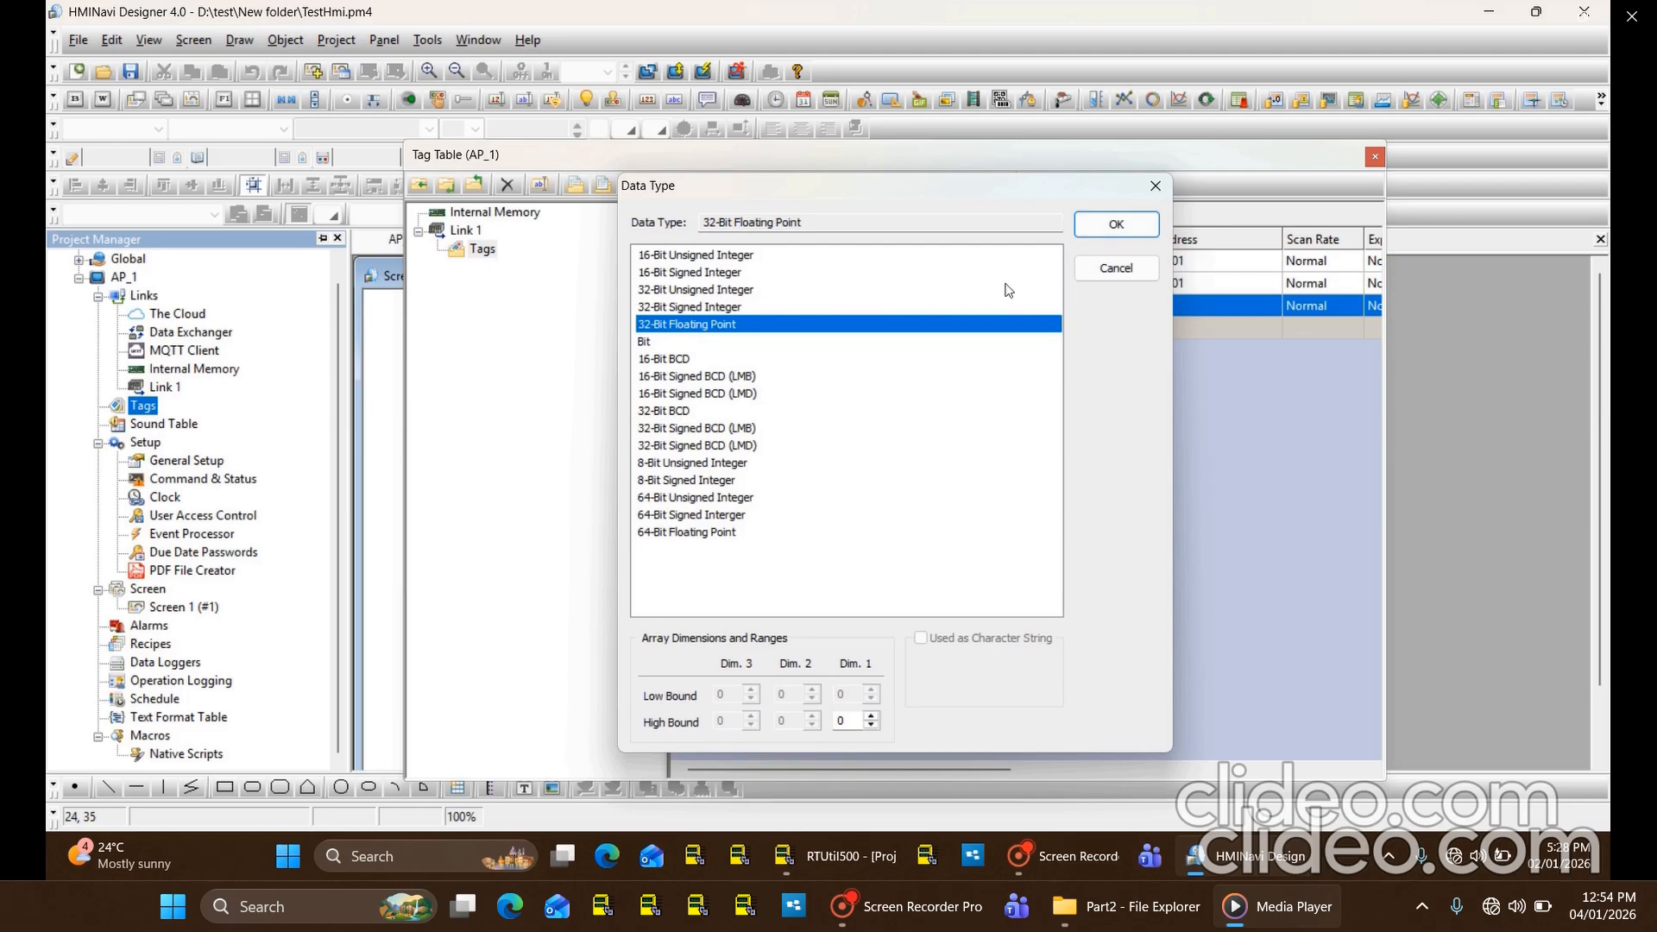
left_click(1113, 226)
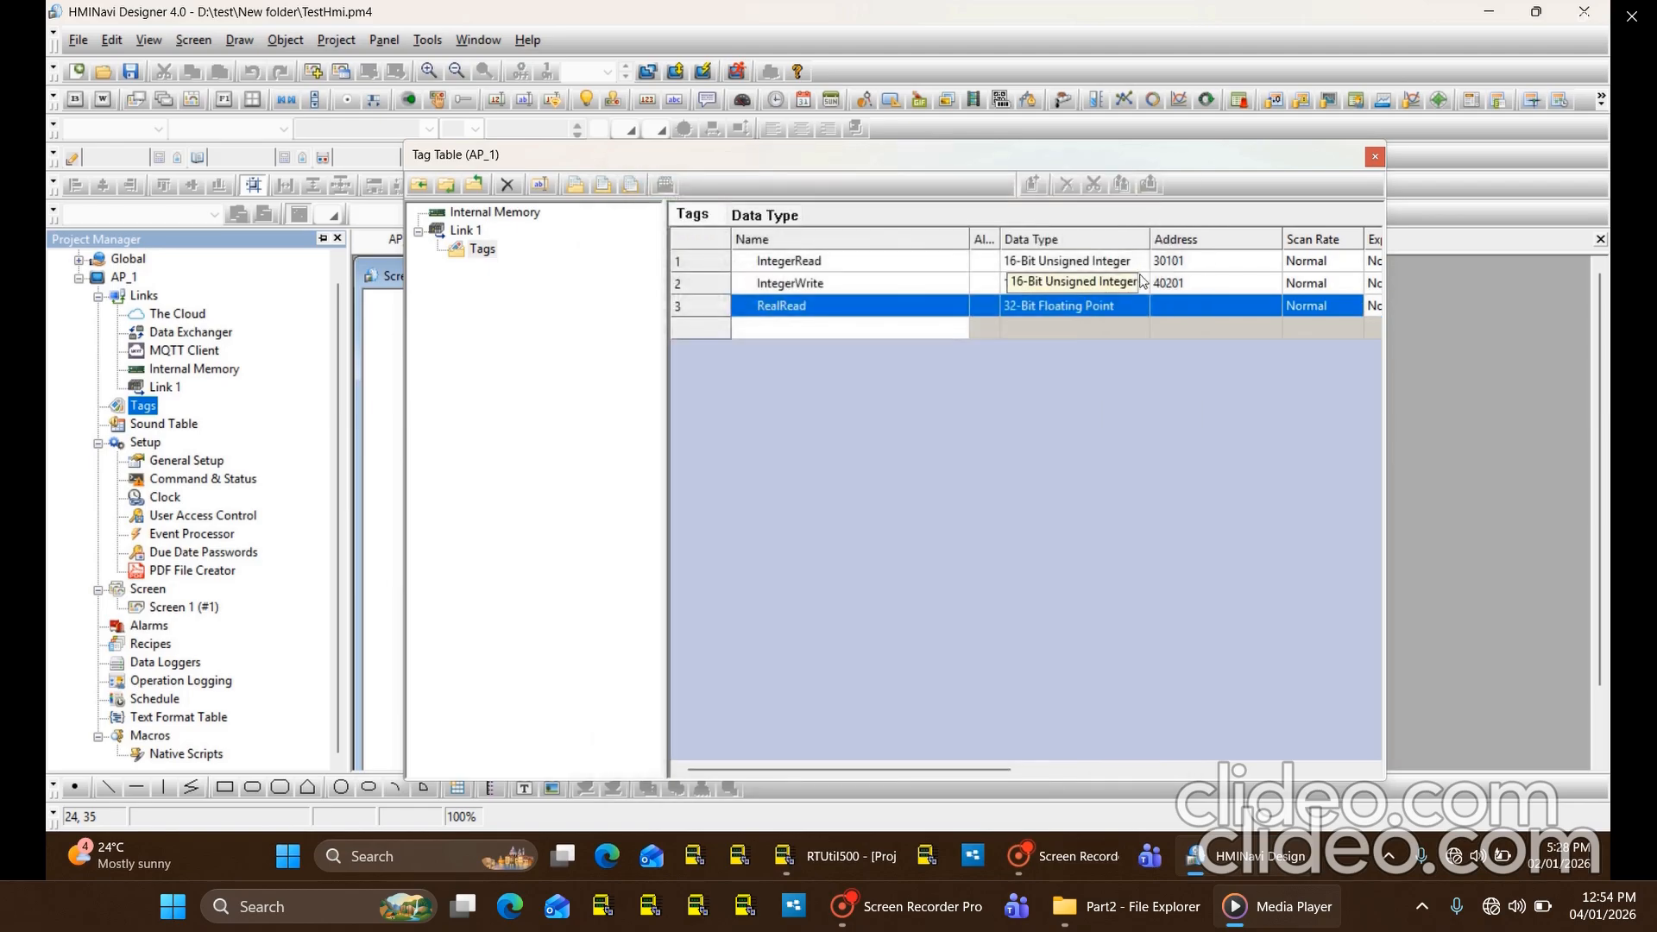
Set the RealRead tag's address to 30401.
left_click(1171, 306)
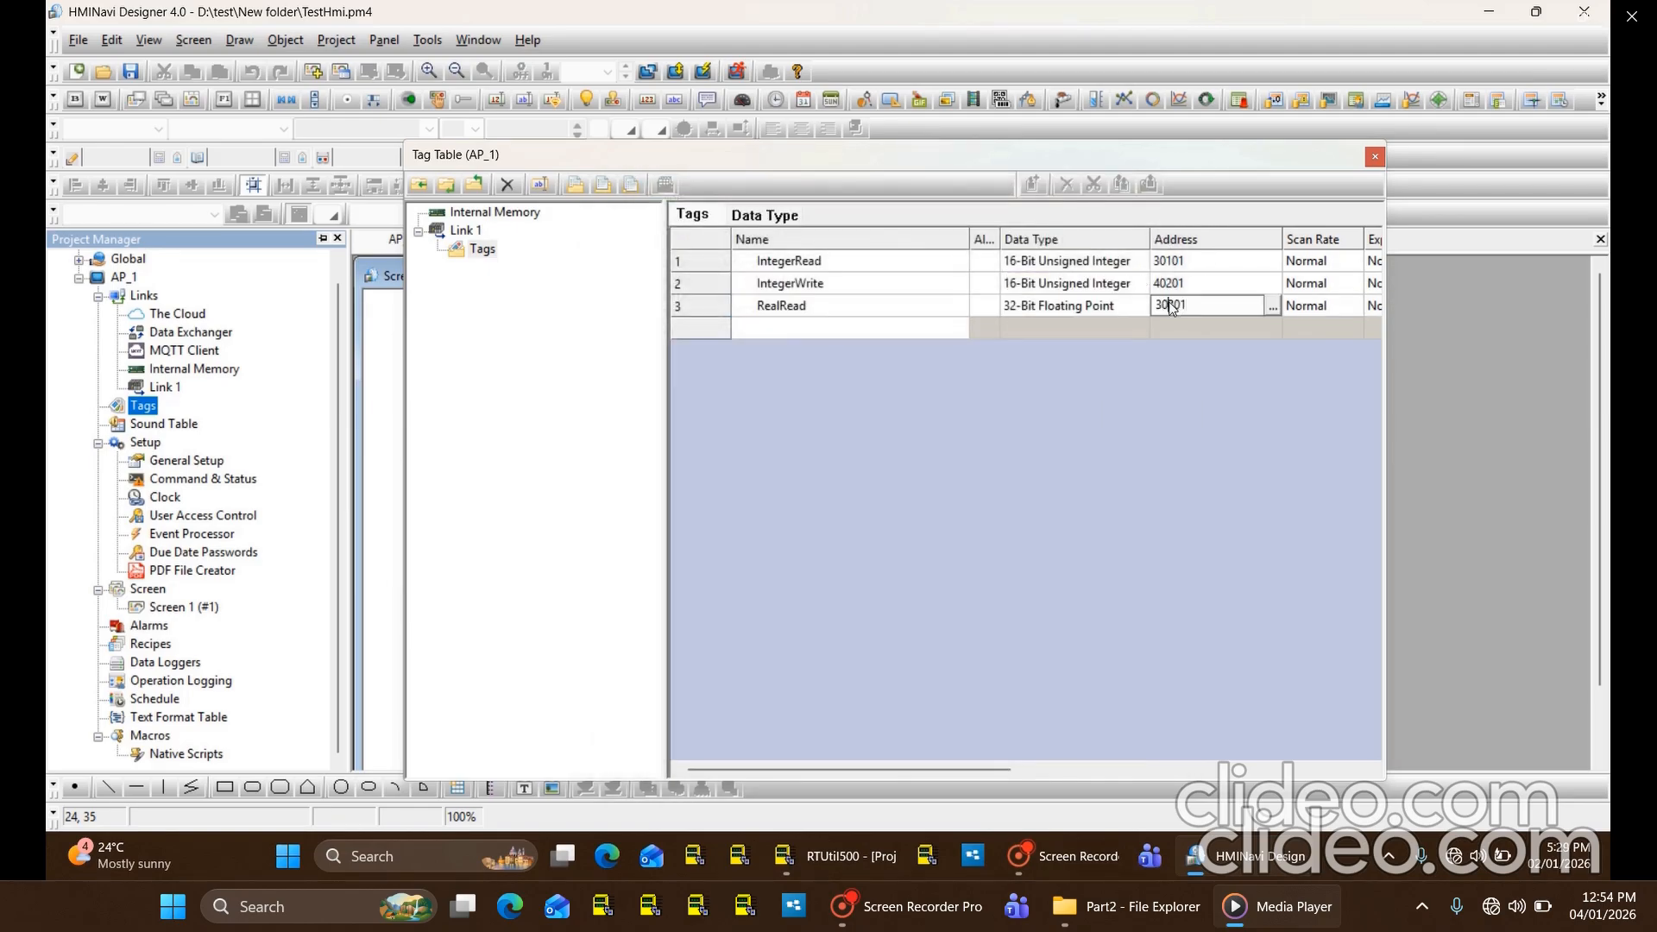
left_click_drag(1172, 302, 1198, 308)
type("401")
Add a tag named RealWrite below RealRead by copying the RealRead name and replacing Read with Write.
left_click(811, 302)
left_click(810, 302)
key("ctrl+c")
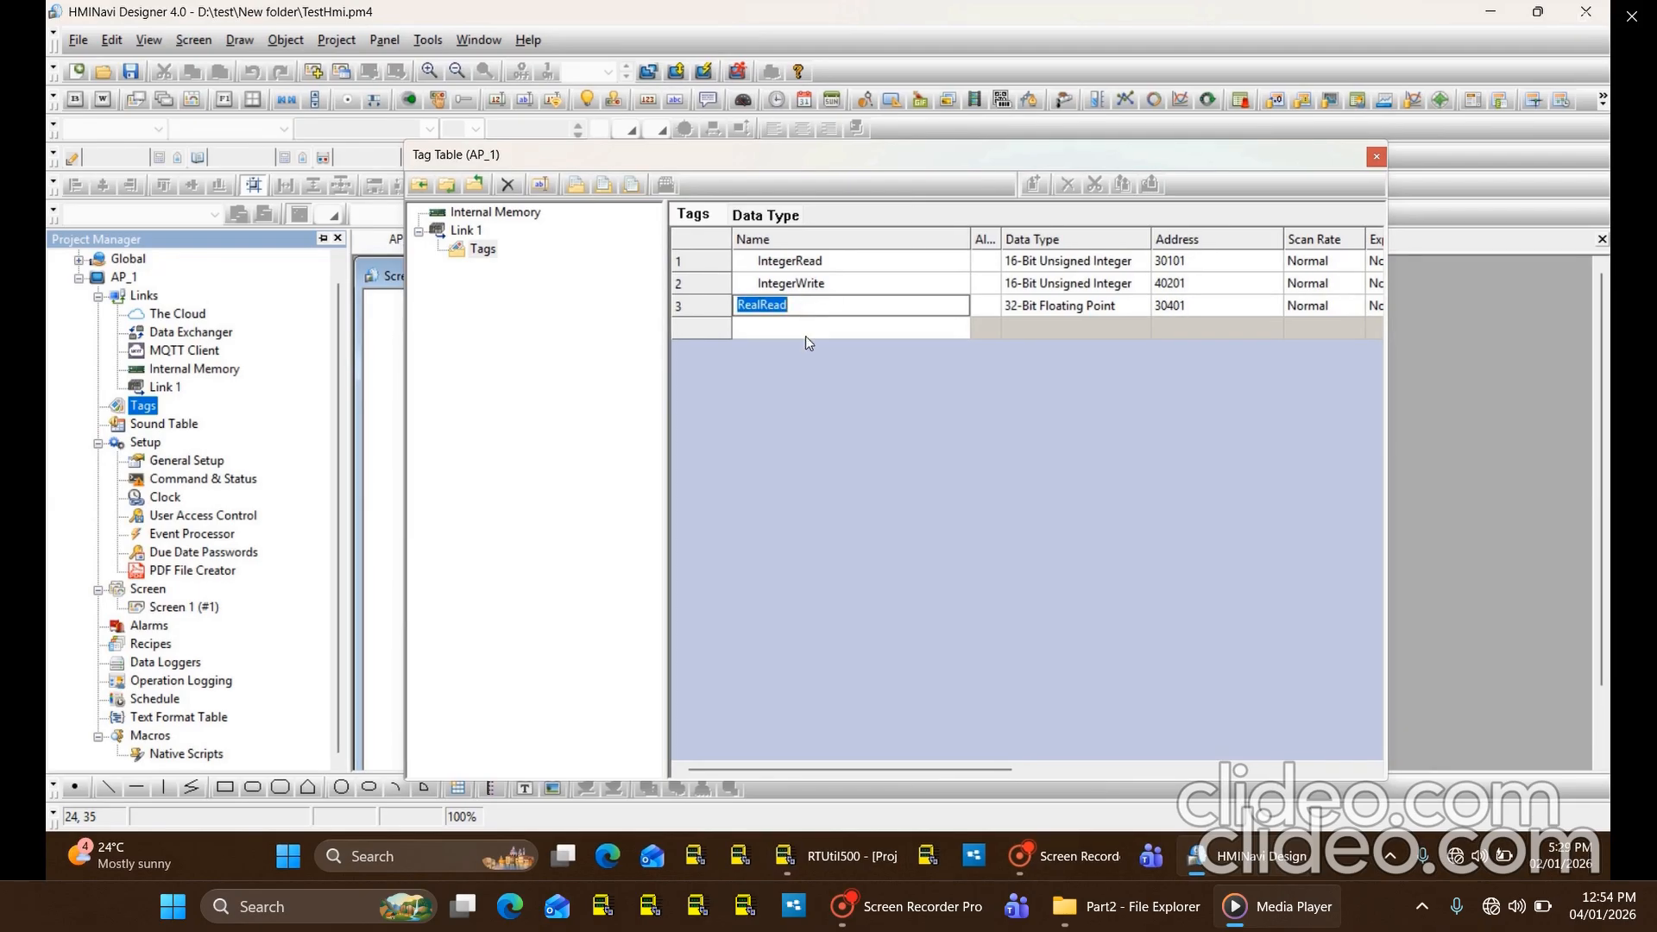
left_click(805, 334)
left_click(805, 334)
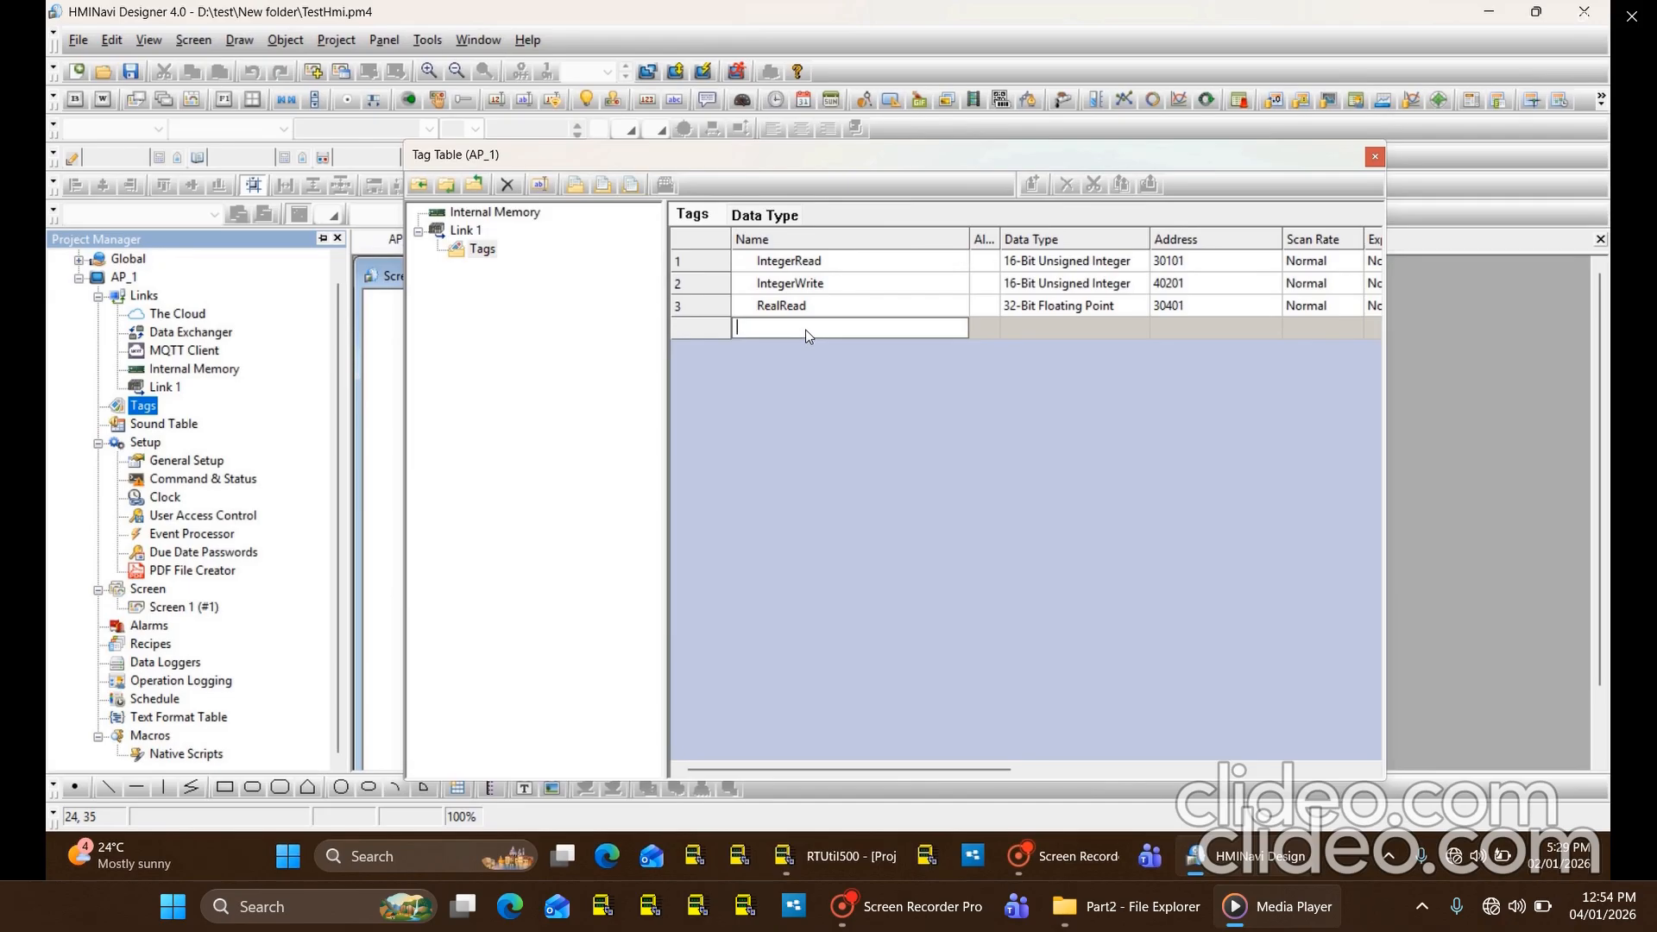
key("ctrl+v")
key("BackSpace")
key("BackSpace")
key("BackSpace")
key("BackSpace")
type("Write")
key("Return")
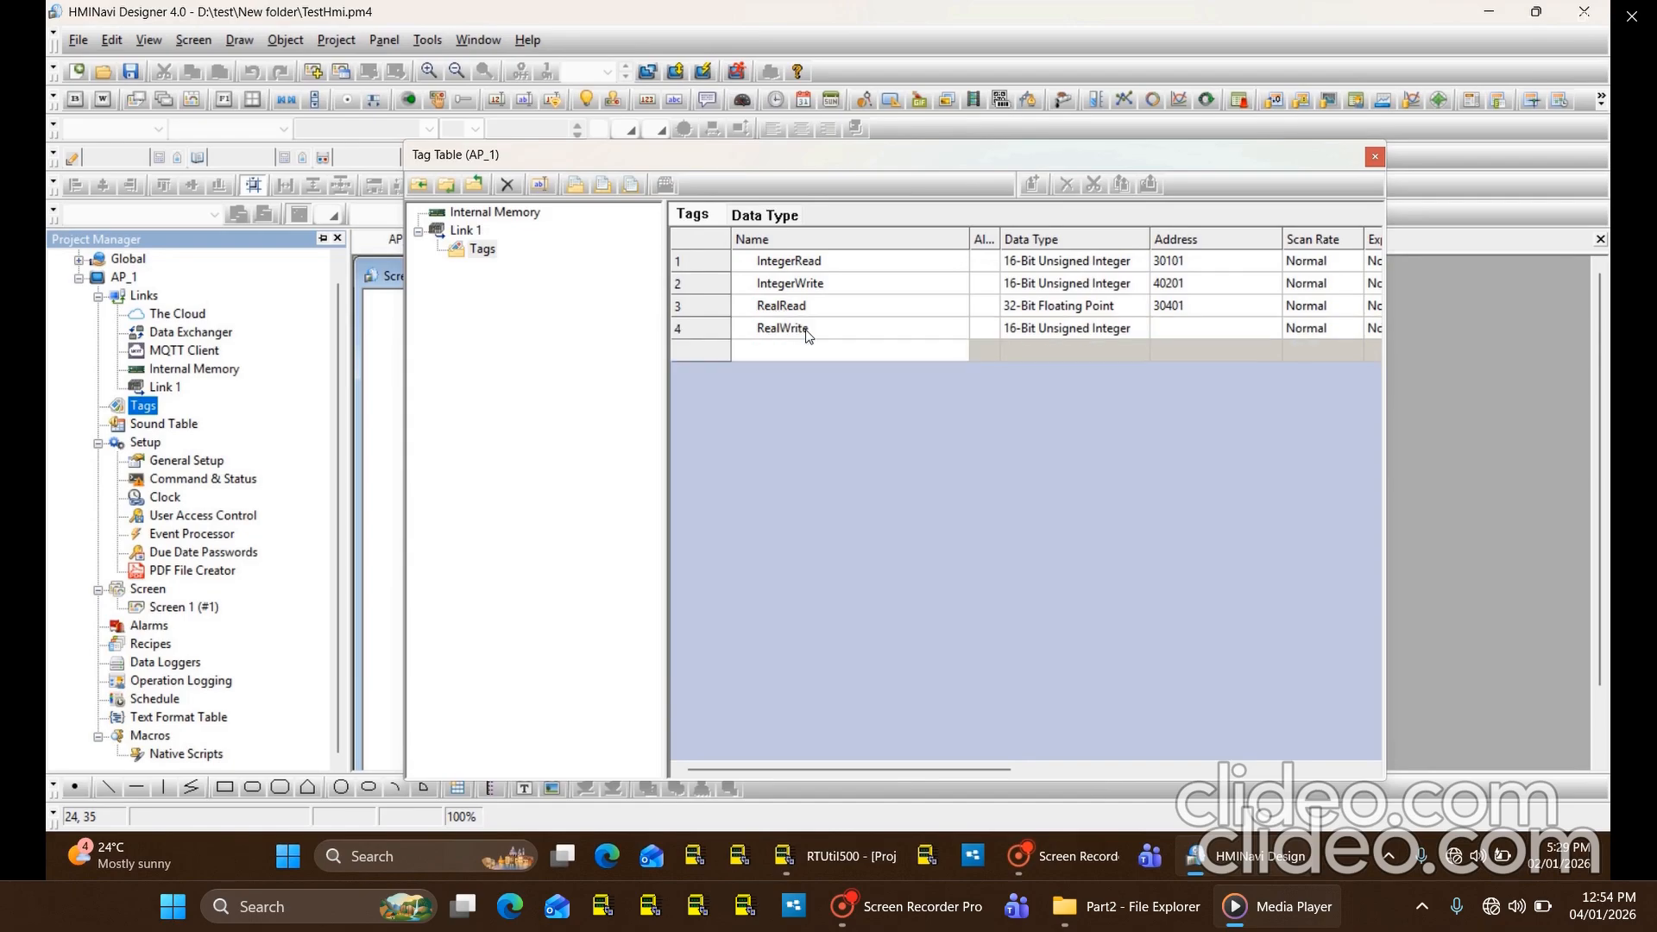
Set the RealWrite tag's data type to 32-Bit Floating Point and its address to 40301.
double_click(1146, 329)
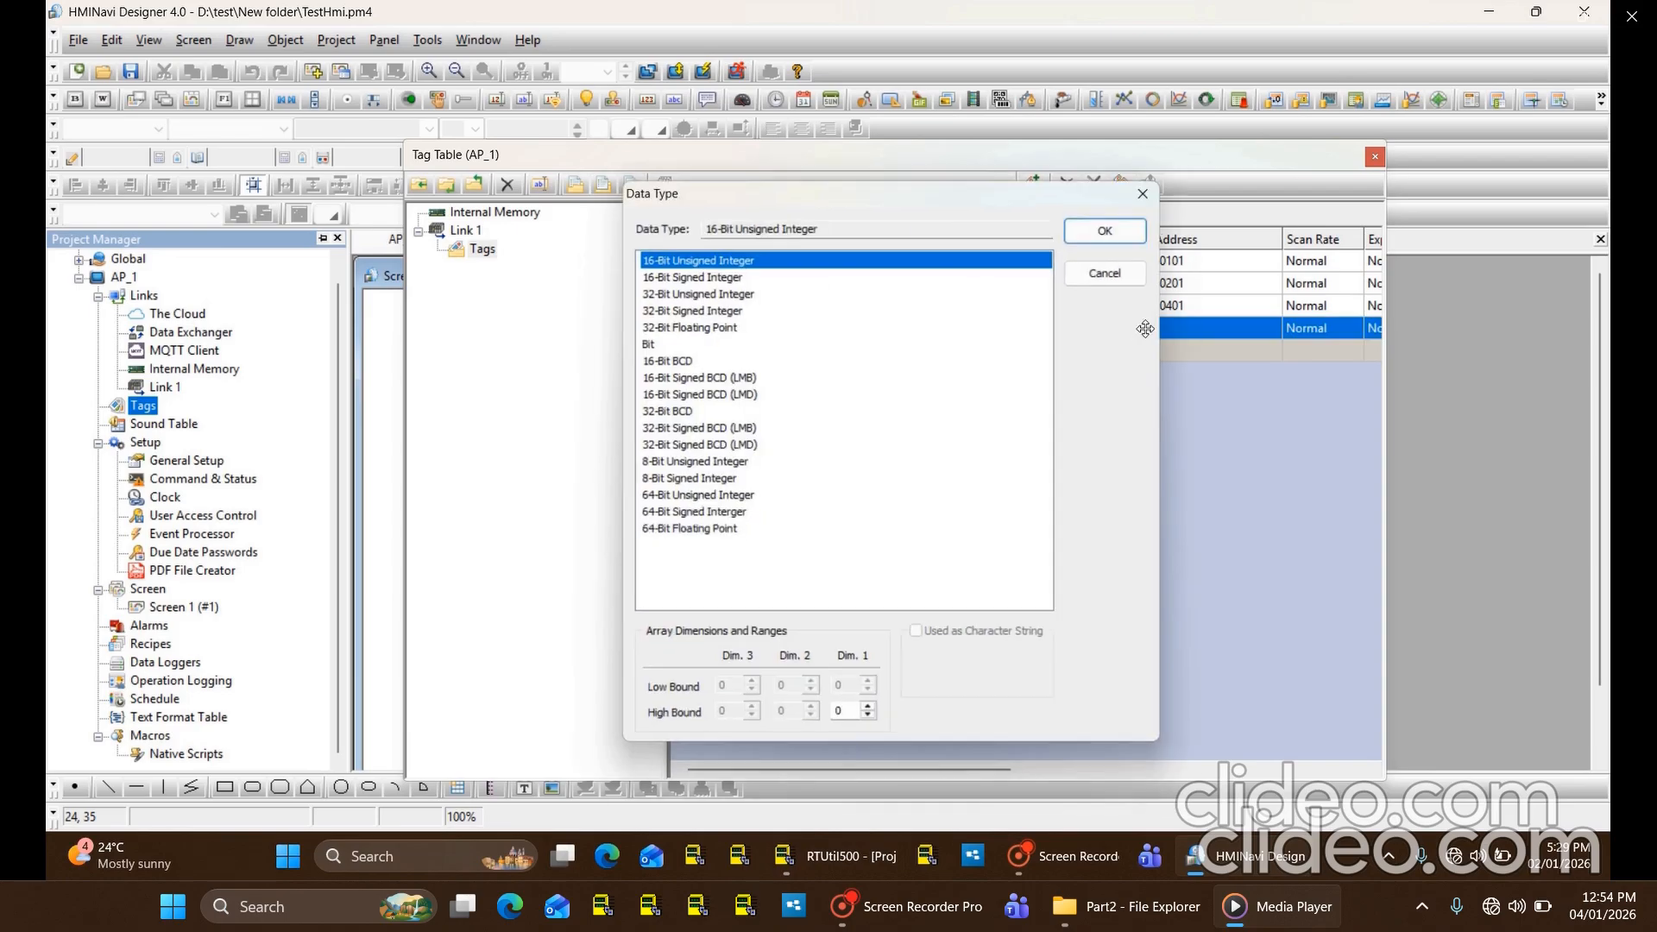
left_click(682, 328)
left_click(1087, 229)
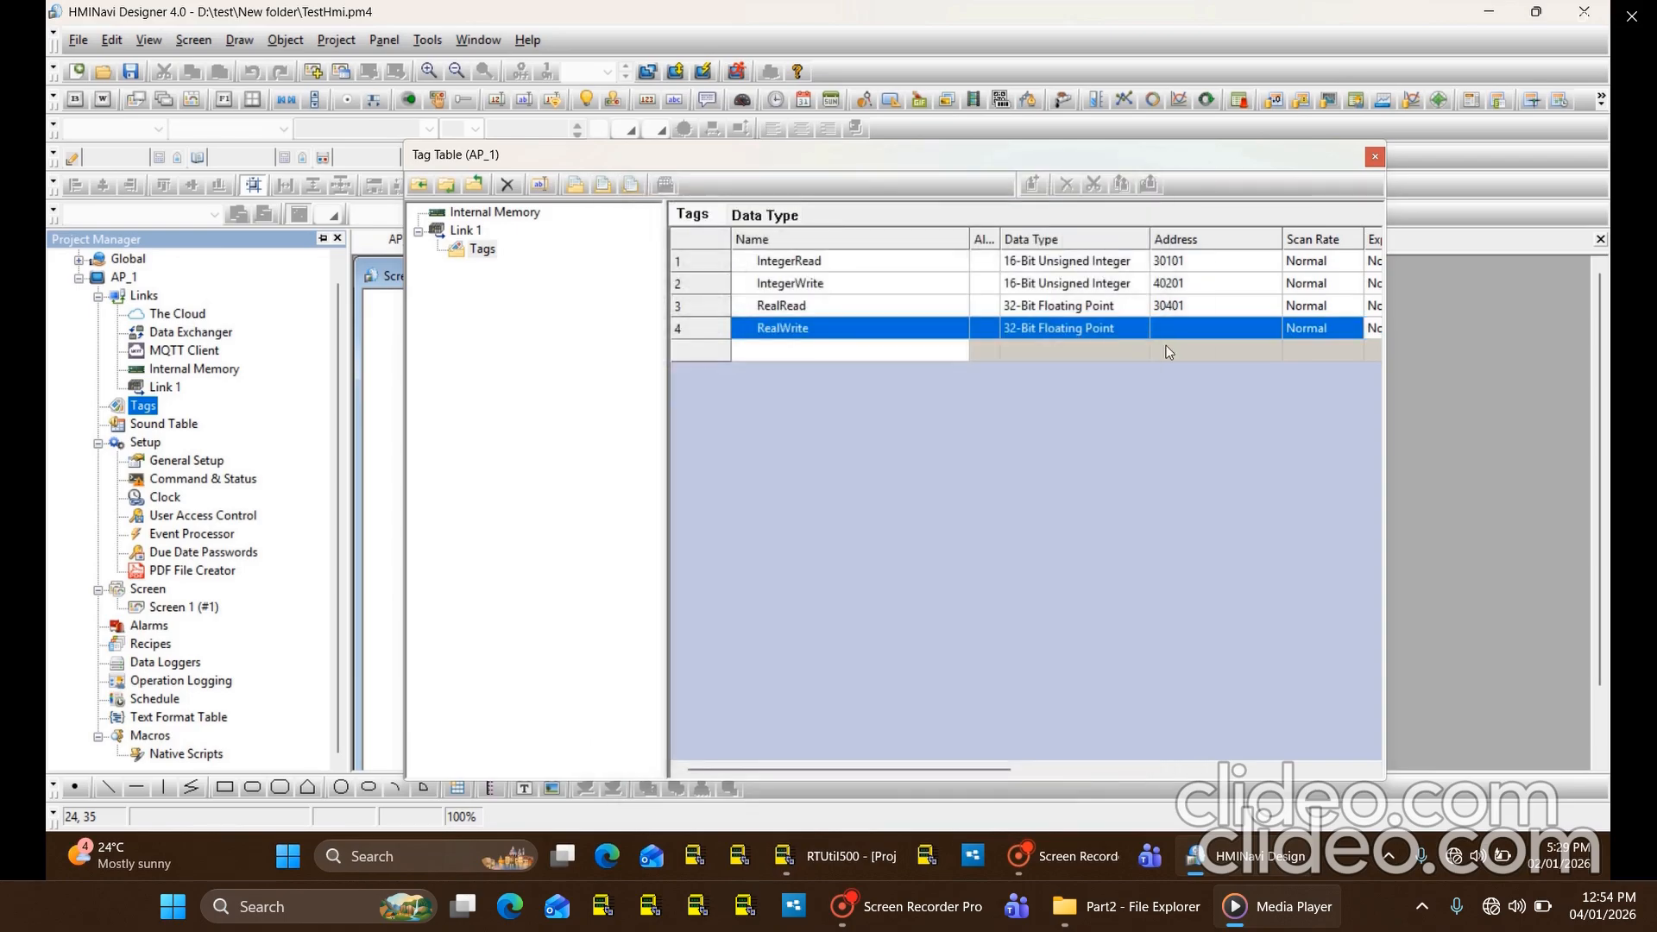
left_click(1181, 328)
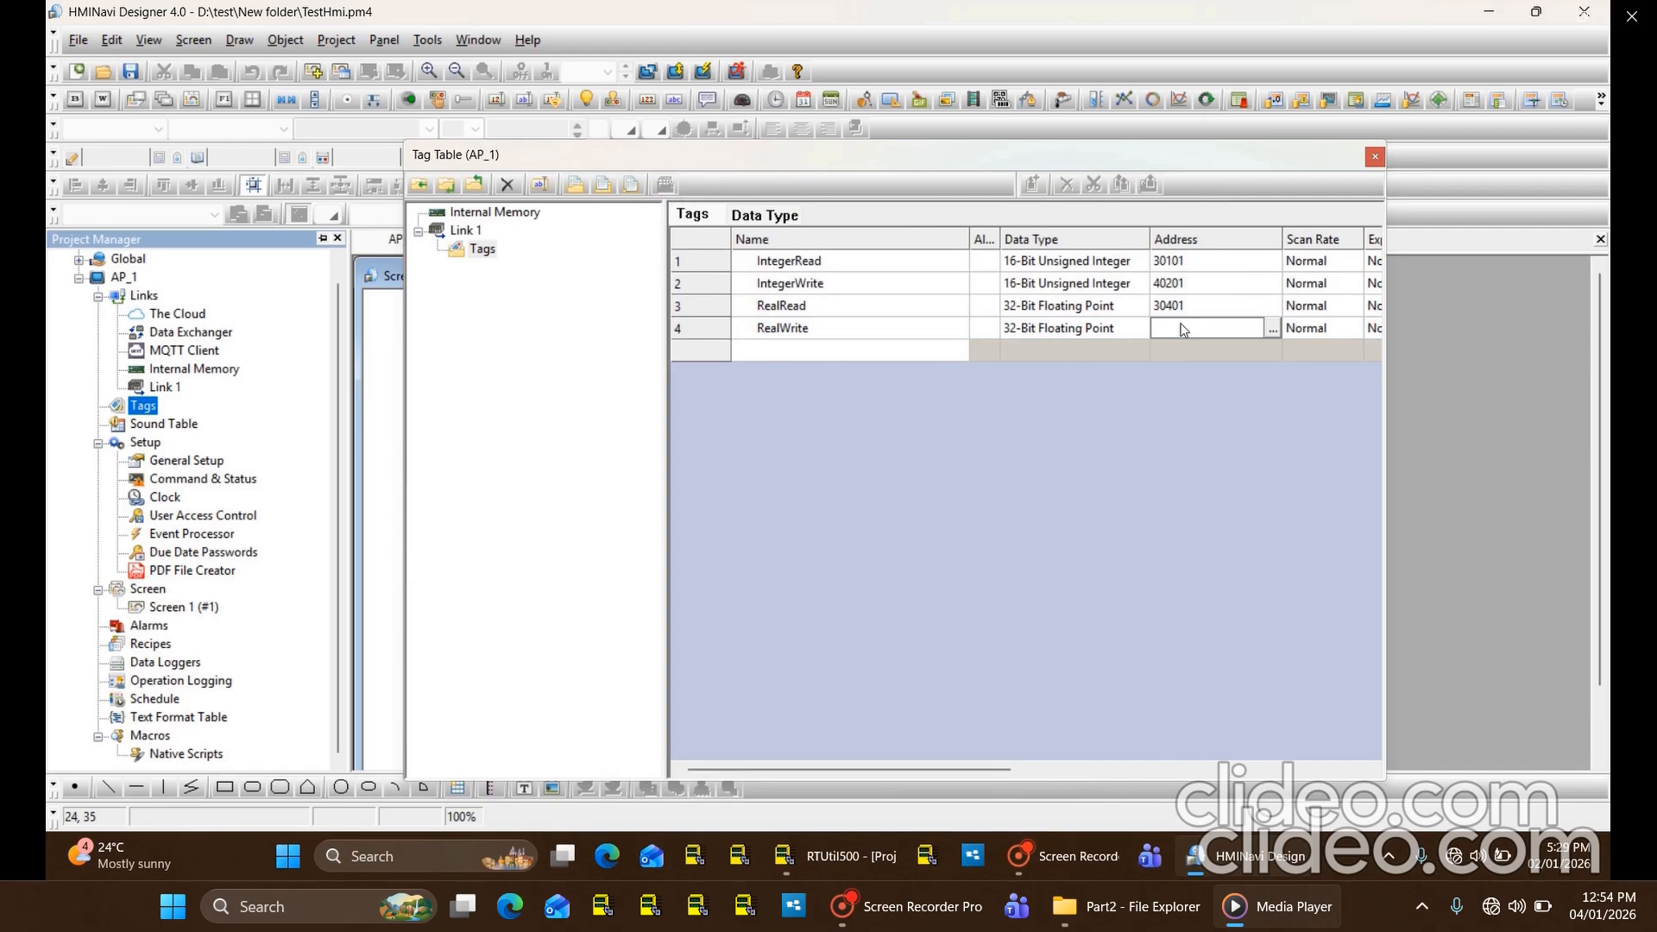
type("40301")
key("Return")
Check the RealWrite signal's Modbus index in RTUtil500 and return to the tag table in HMINavi Designer.
left_click(841, 856)
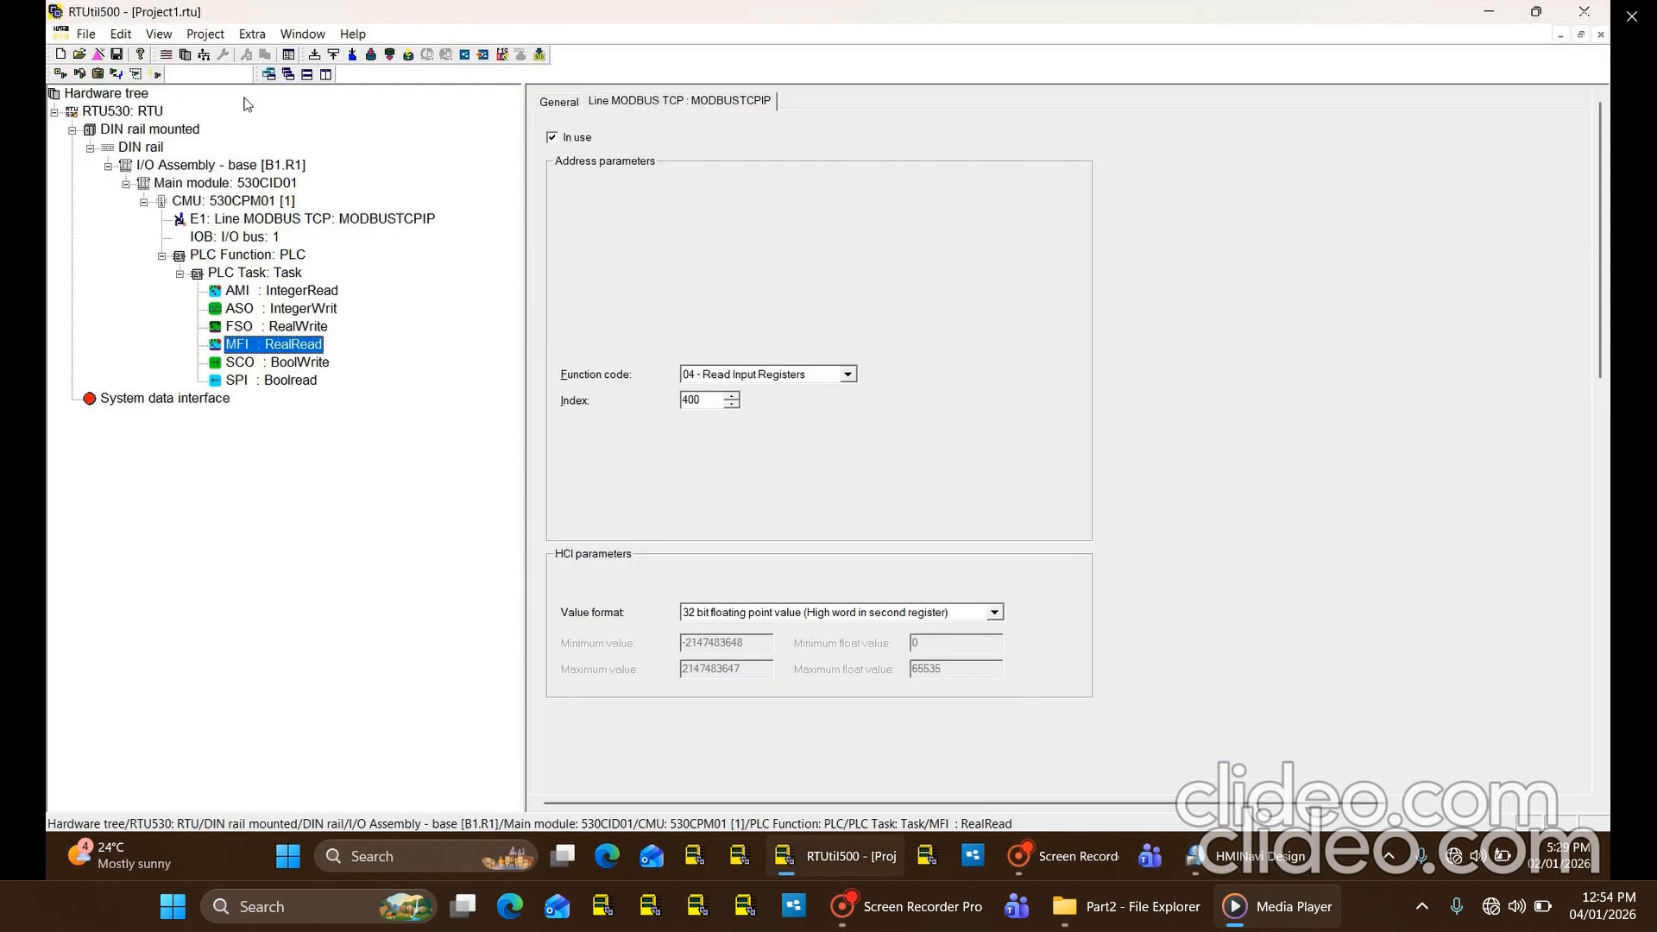
left_click(282, 328)
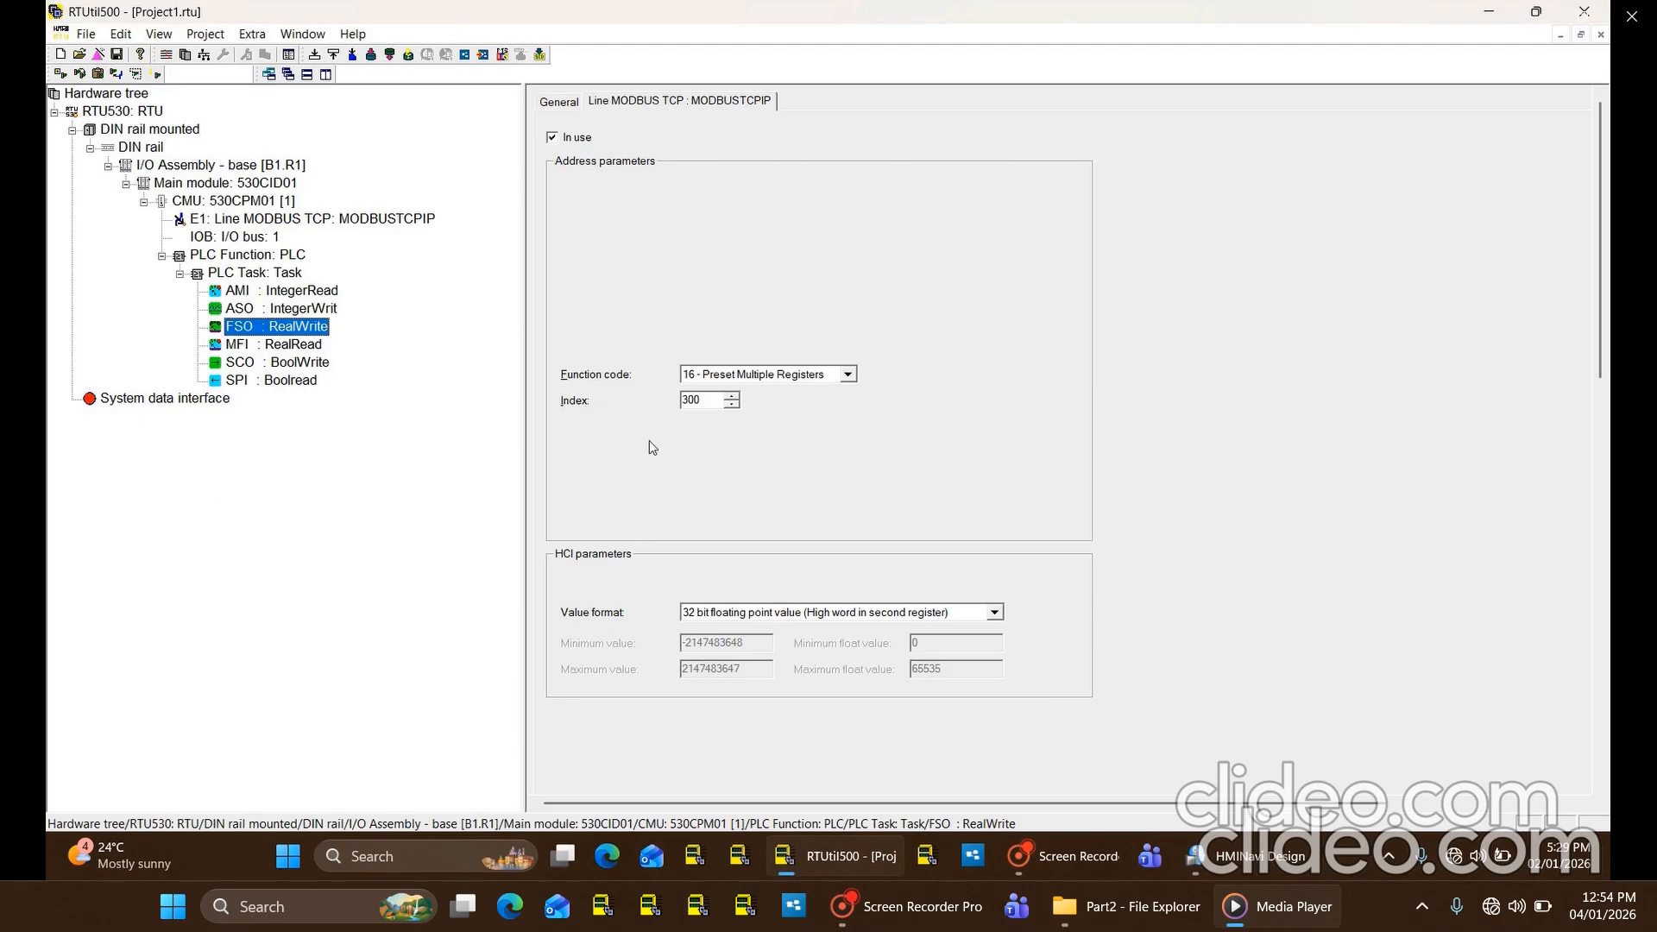
double_click(690, 400)
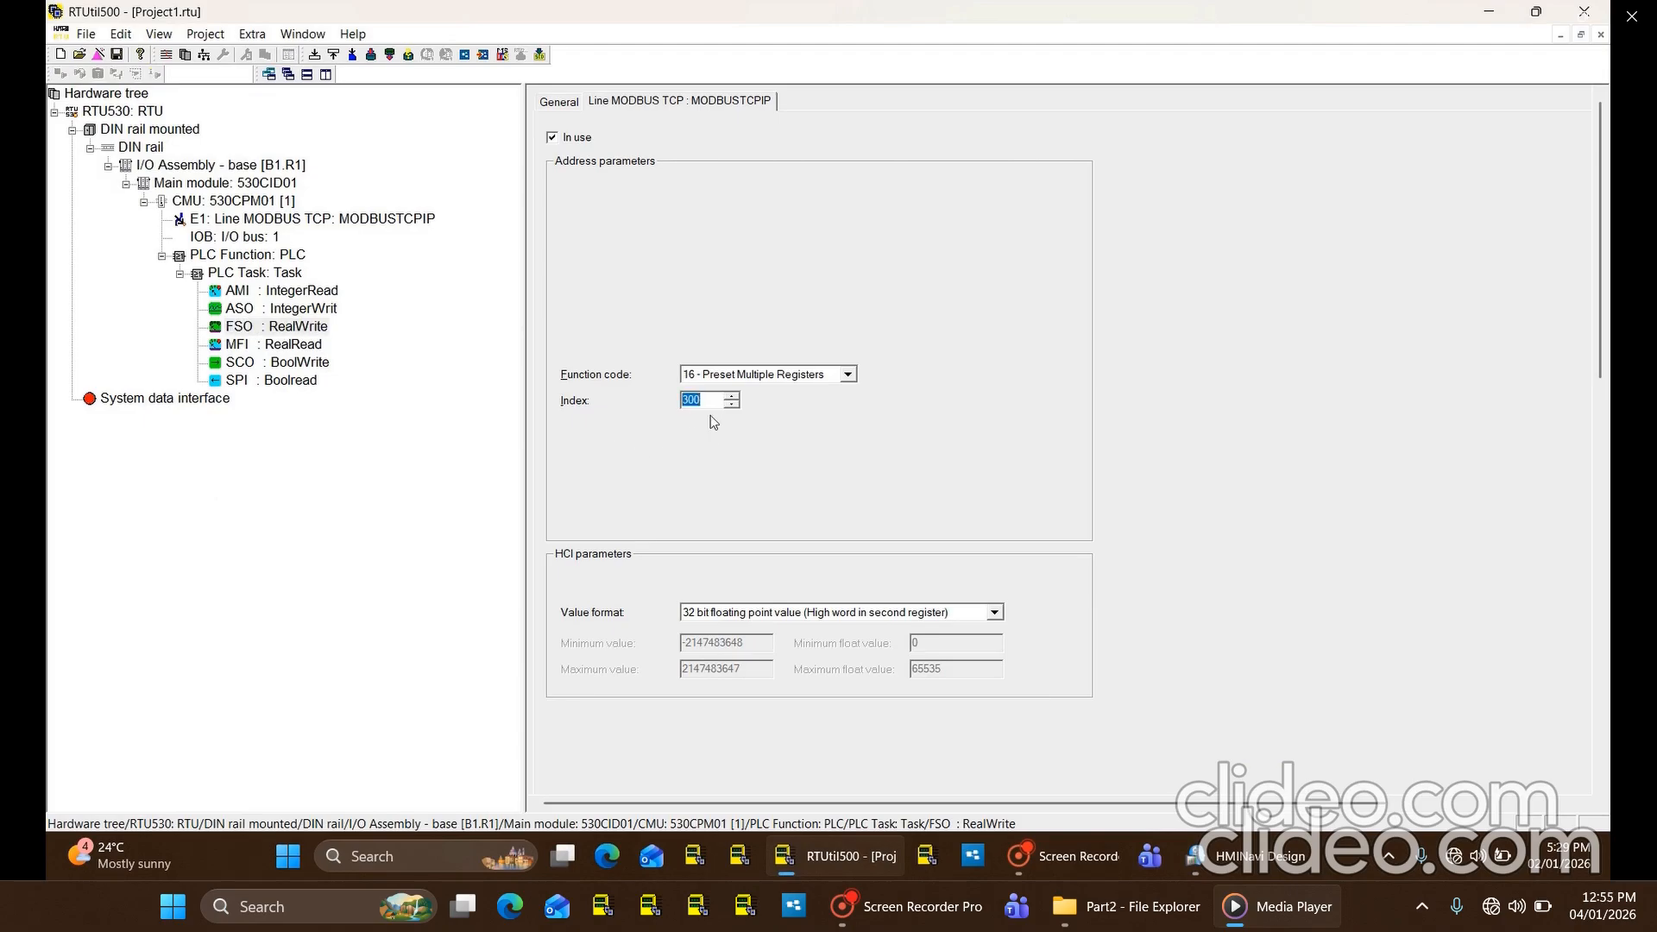
left_click(1251, 856)
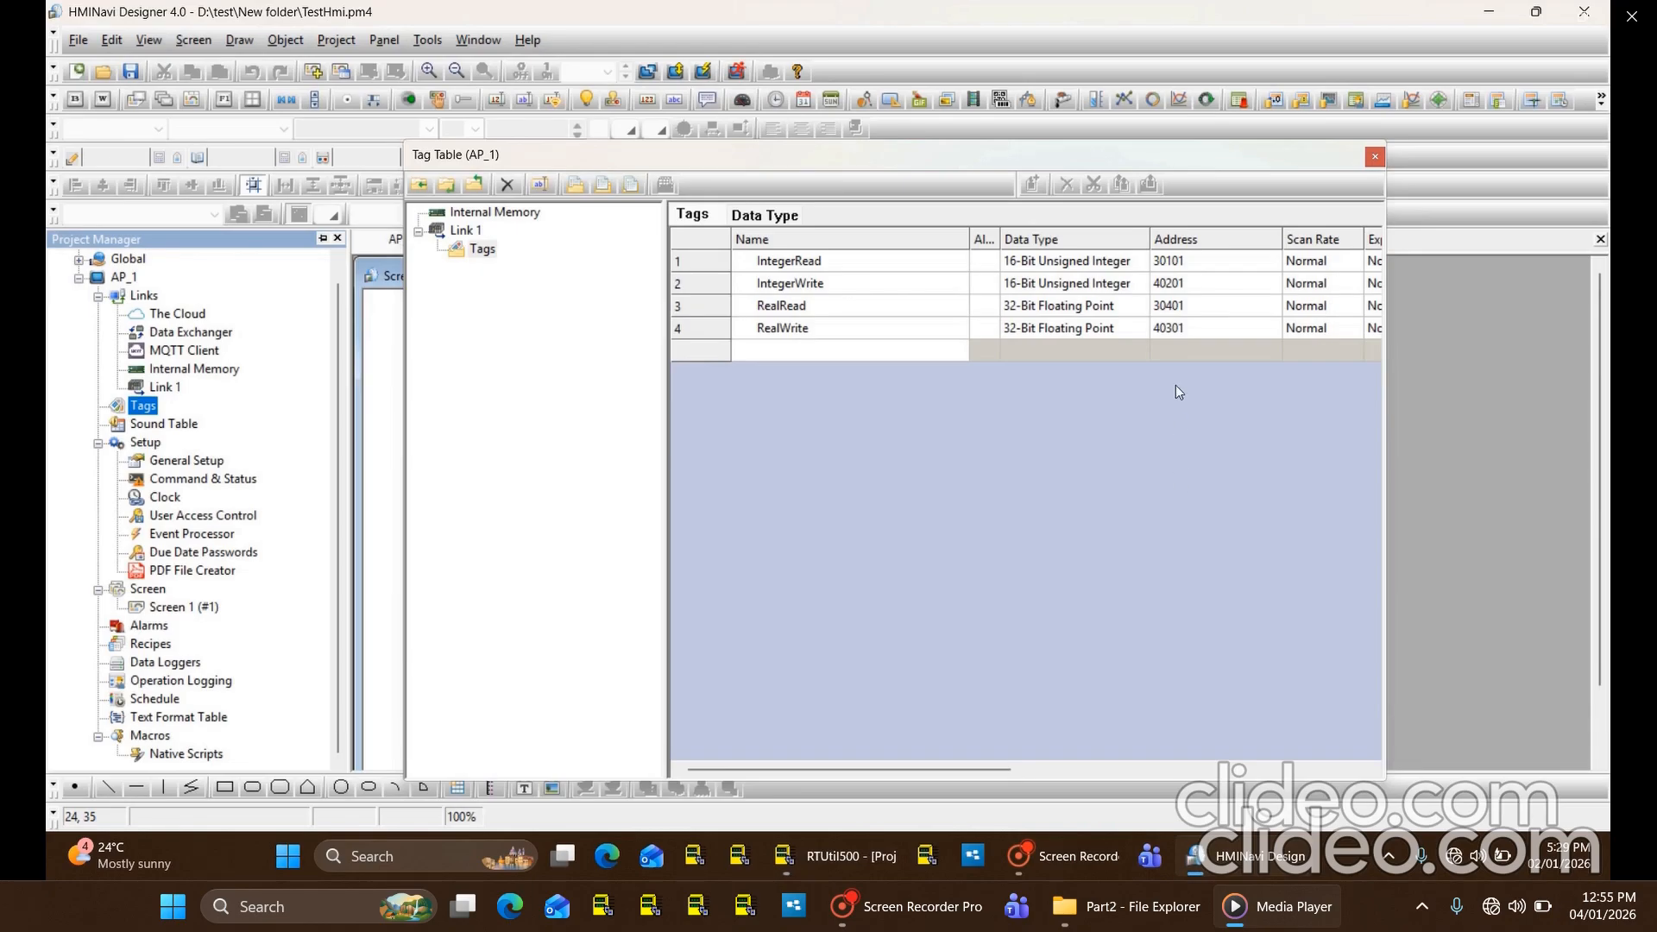
Add a tag named BoolRead below RealWrite, set its data type to Bit and open its address for editing.
left_click(785, 350)
type("Bo")
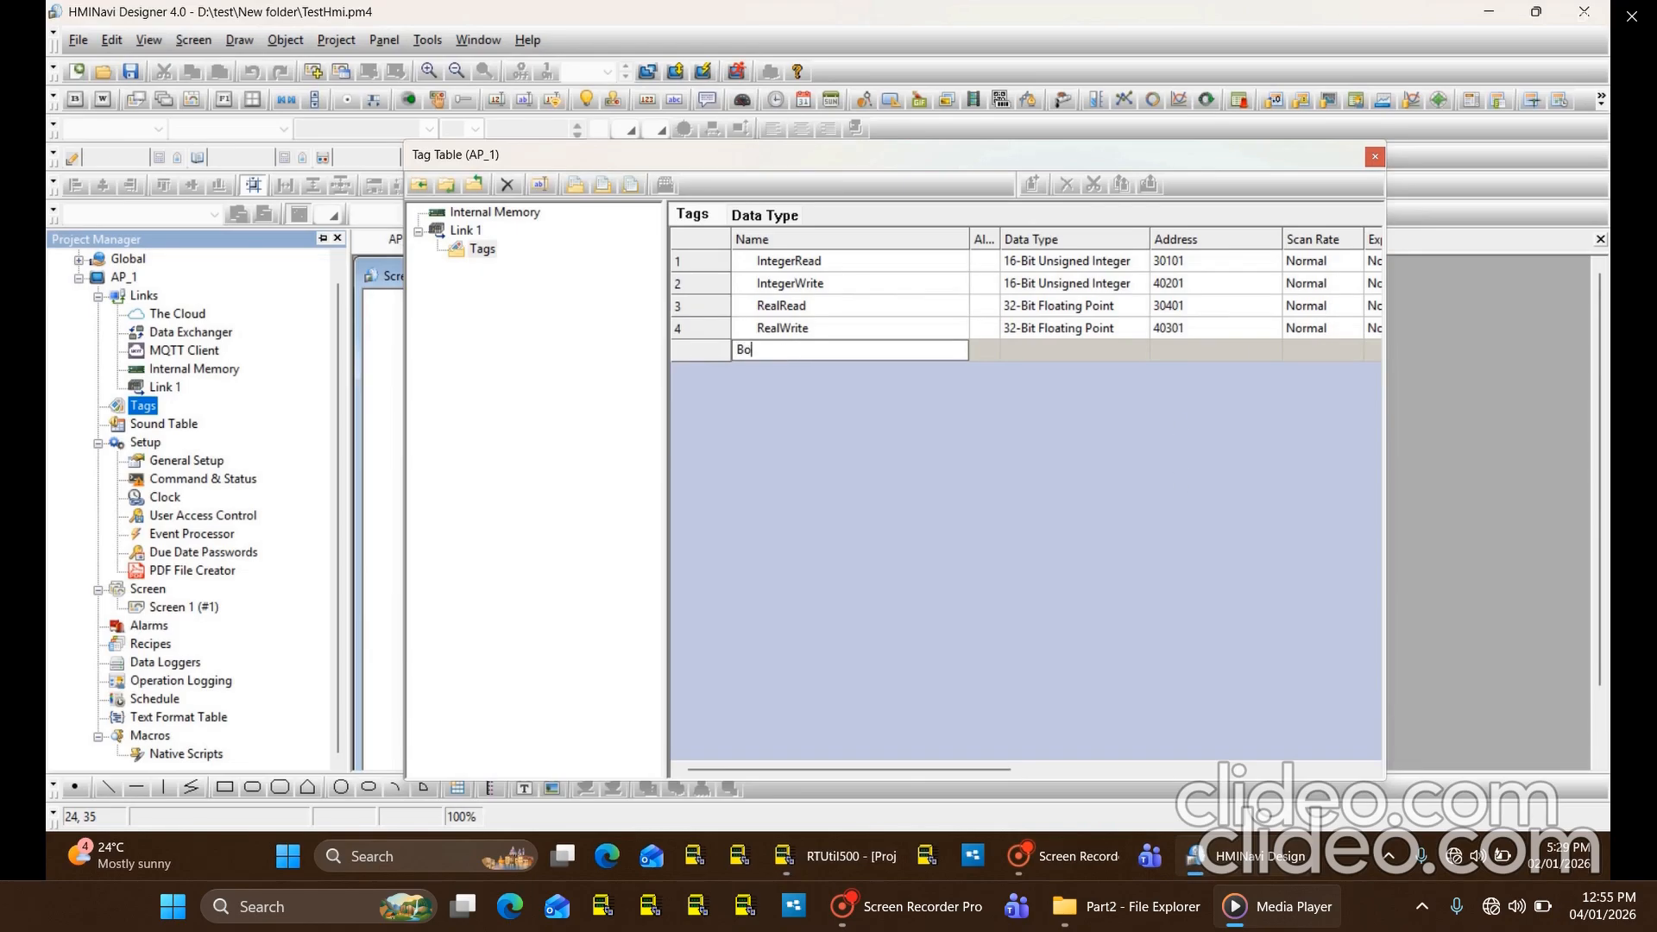
type("olRead")
key("Return")
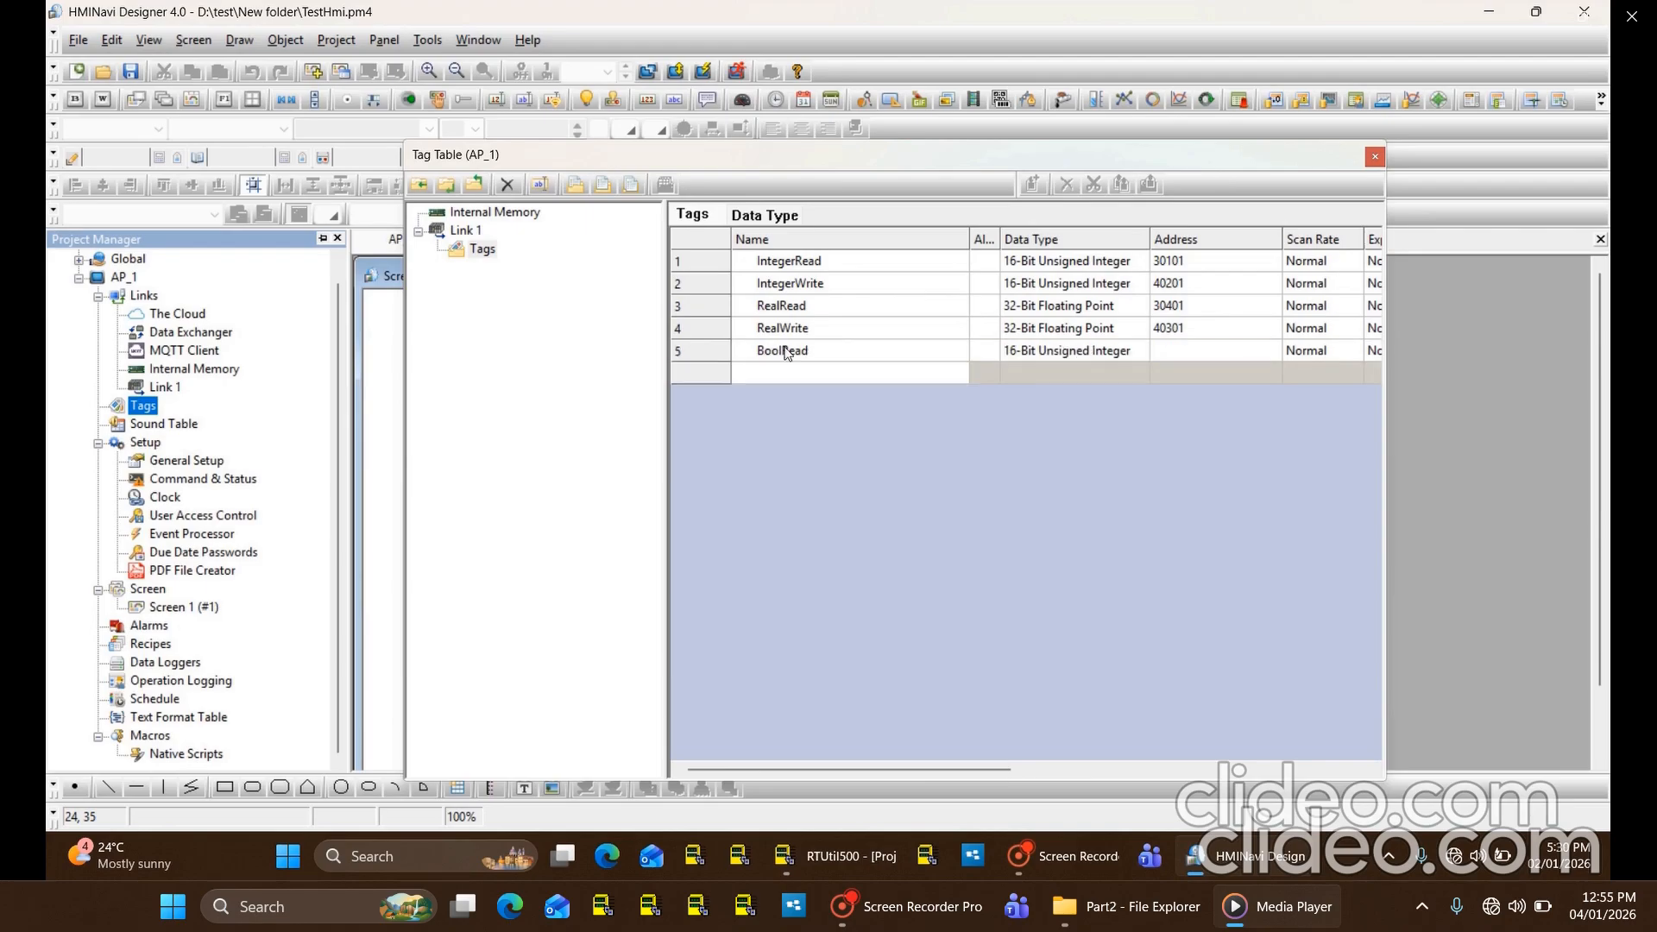
double_click(1141, 354)
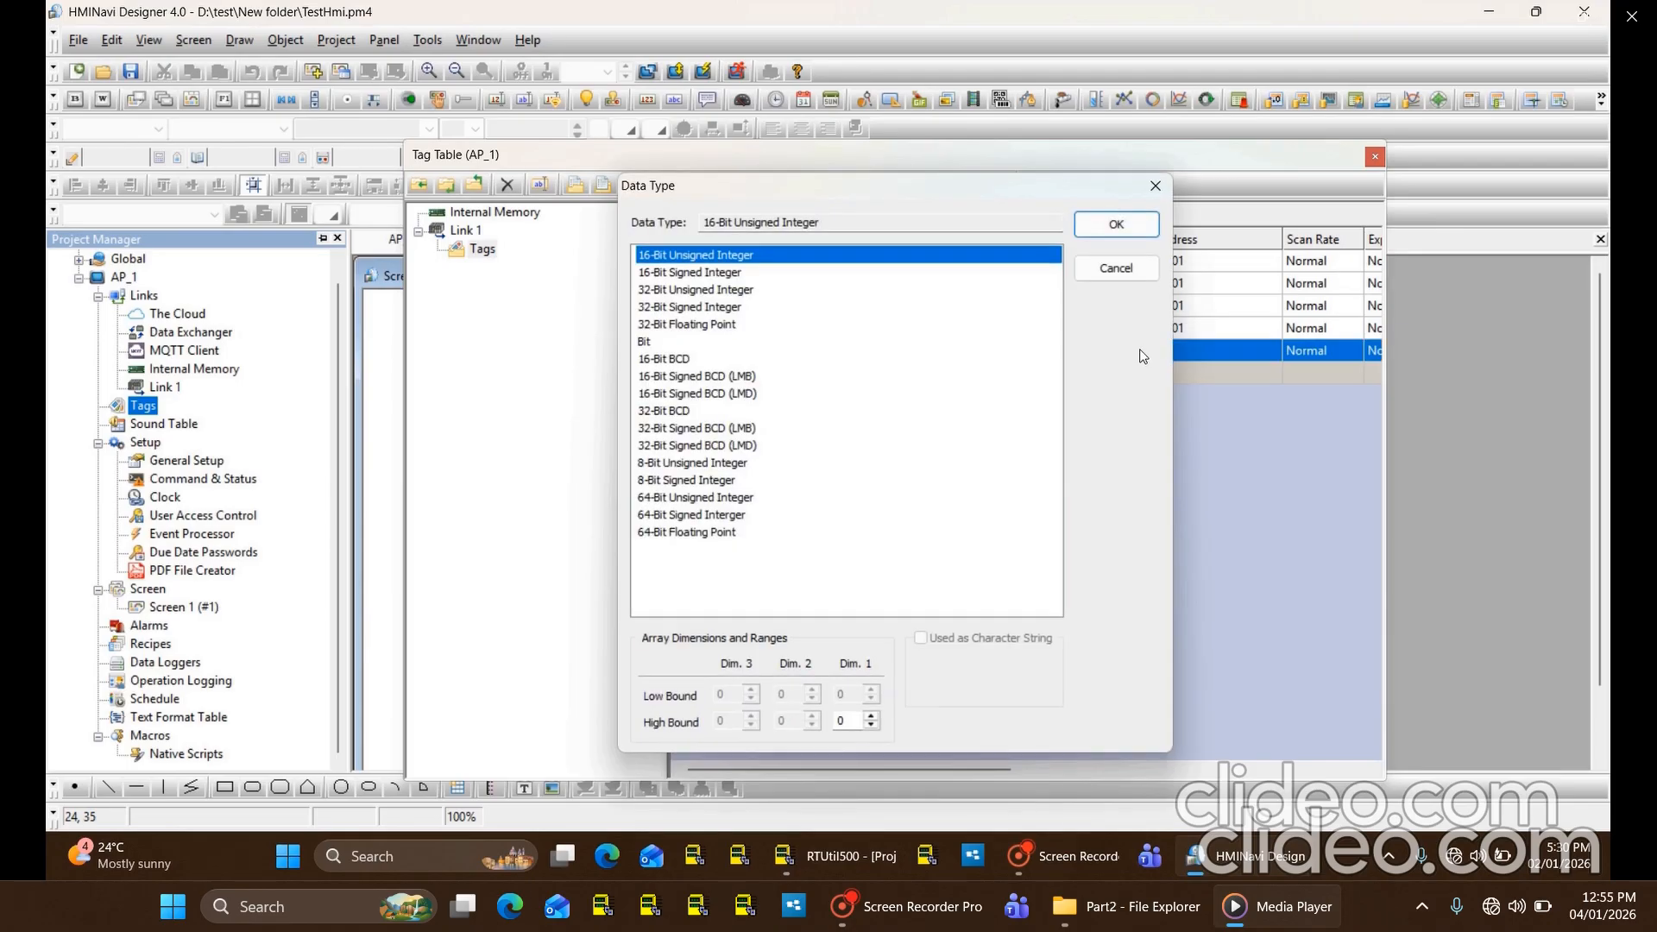
left_click(644, 343)
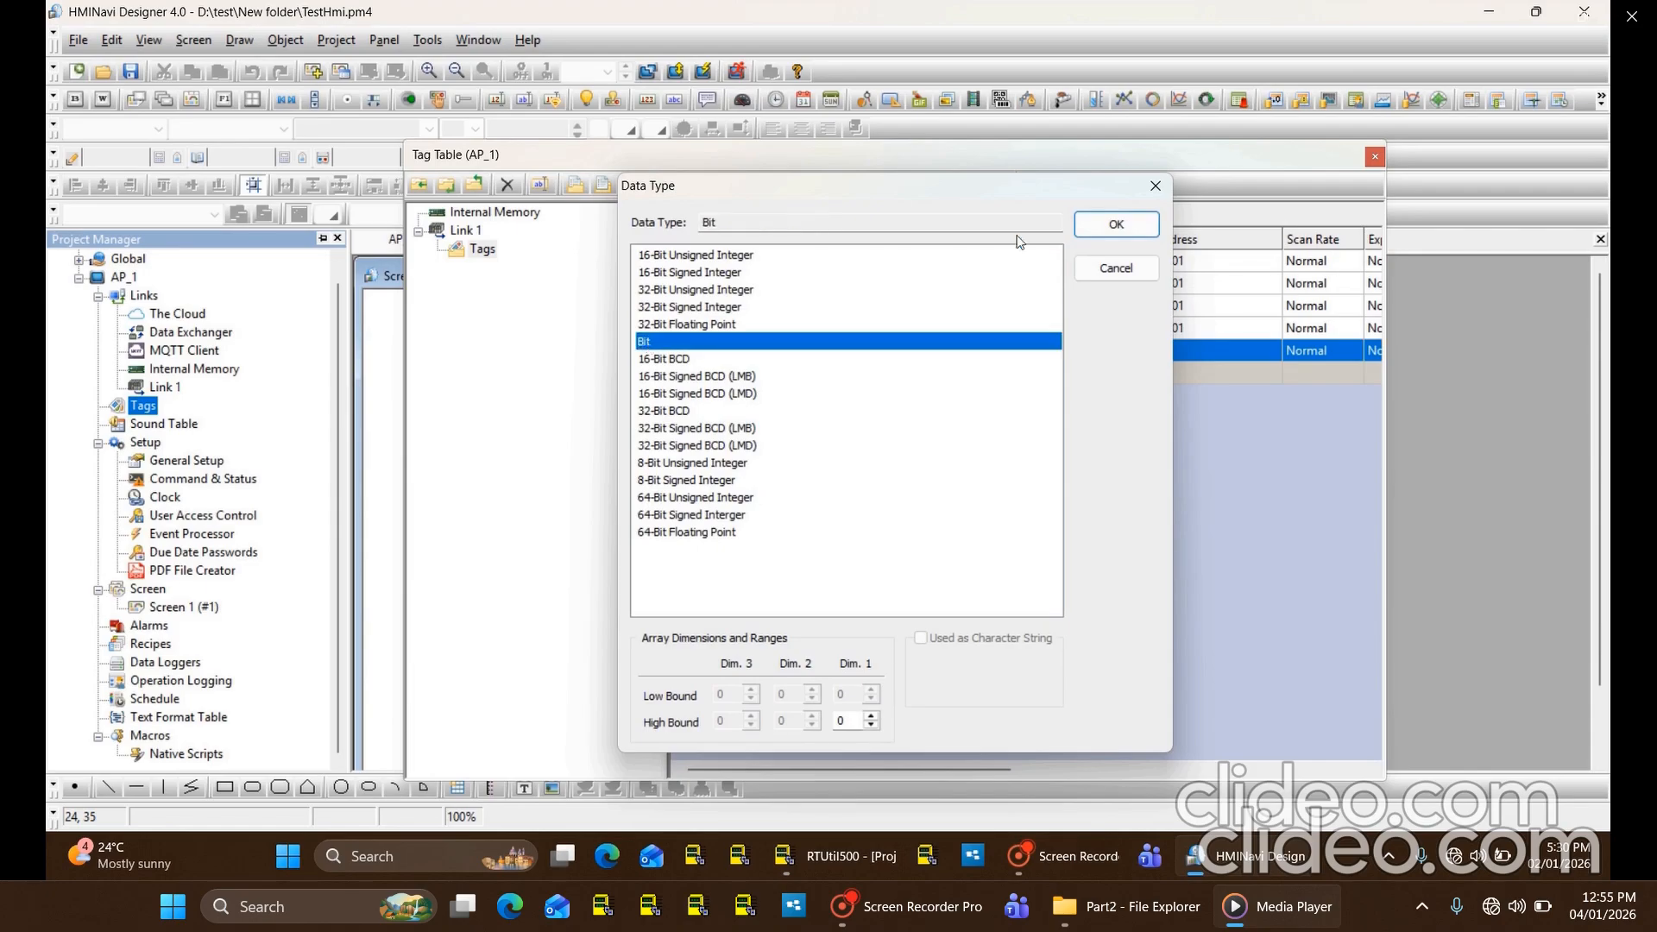
left_click(1116, 224)
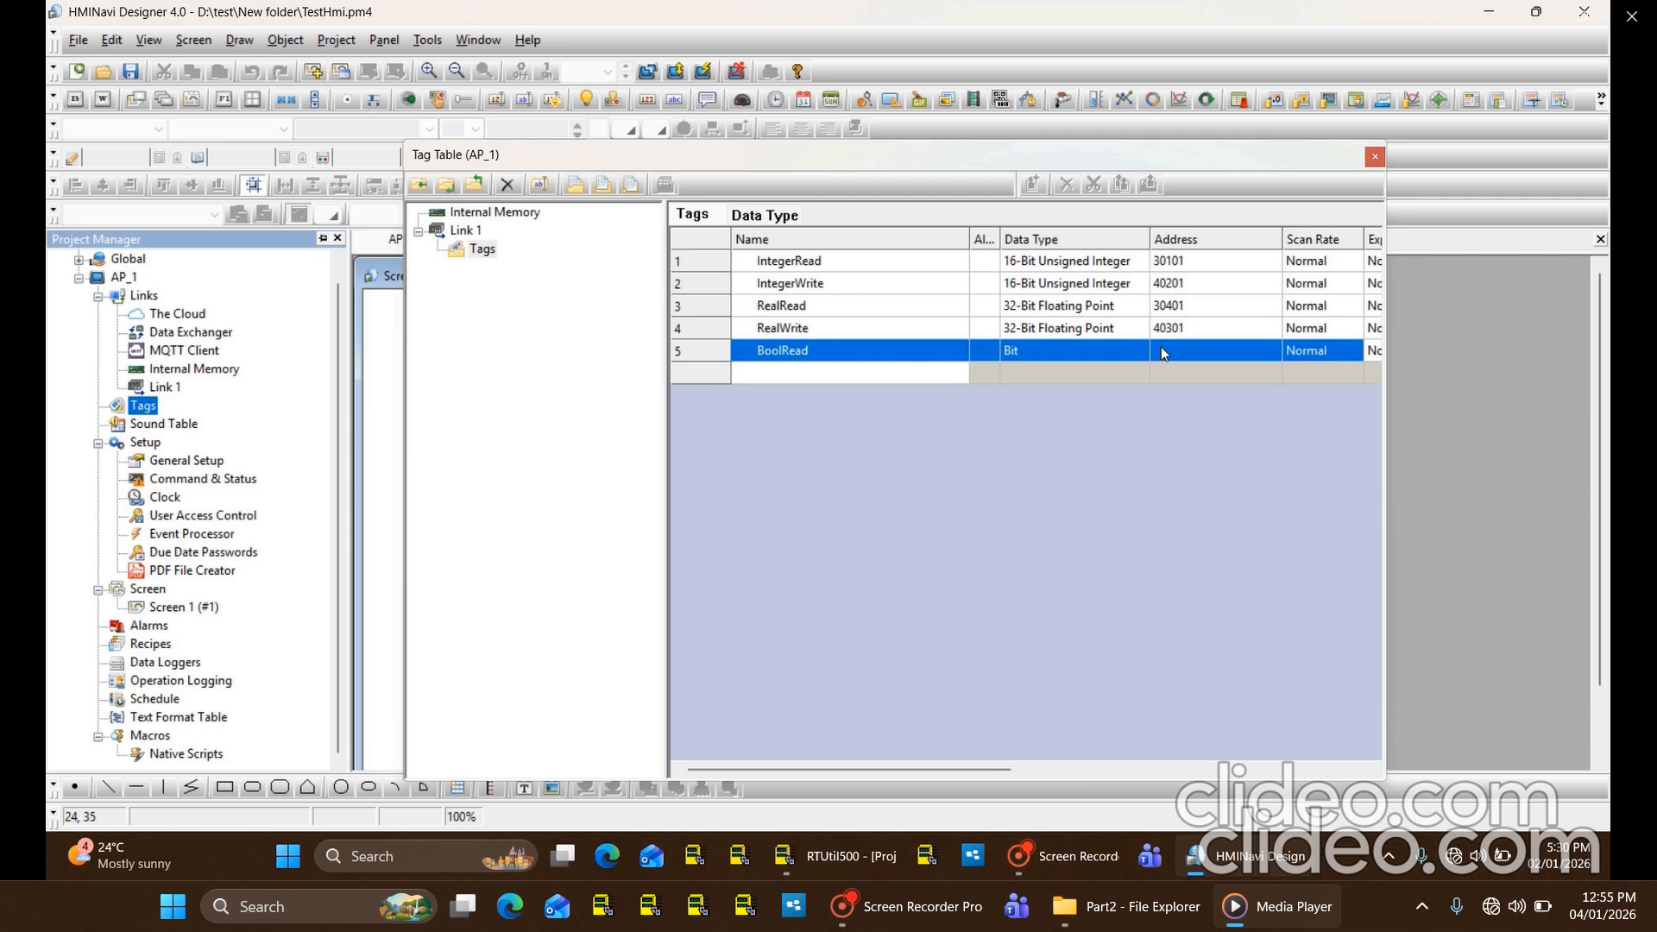
left_click(1161, 348)
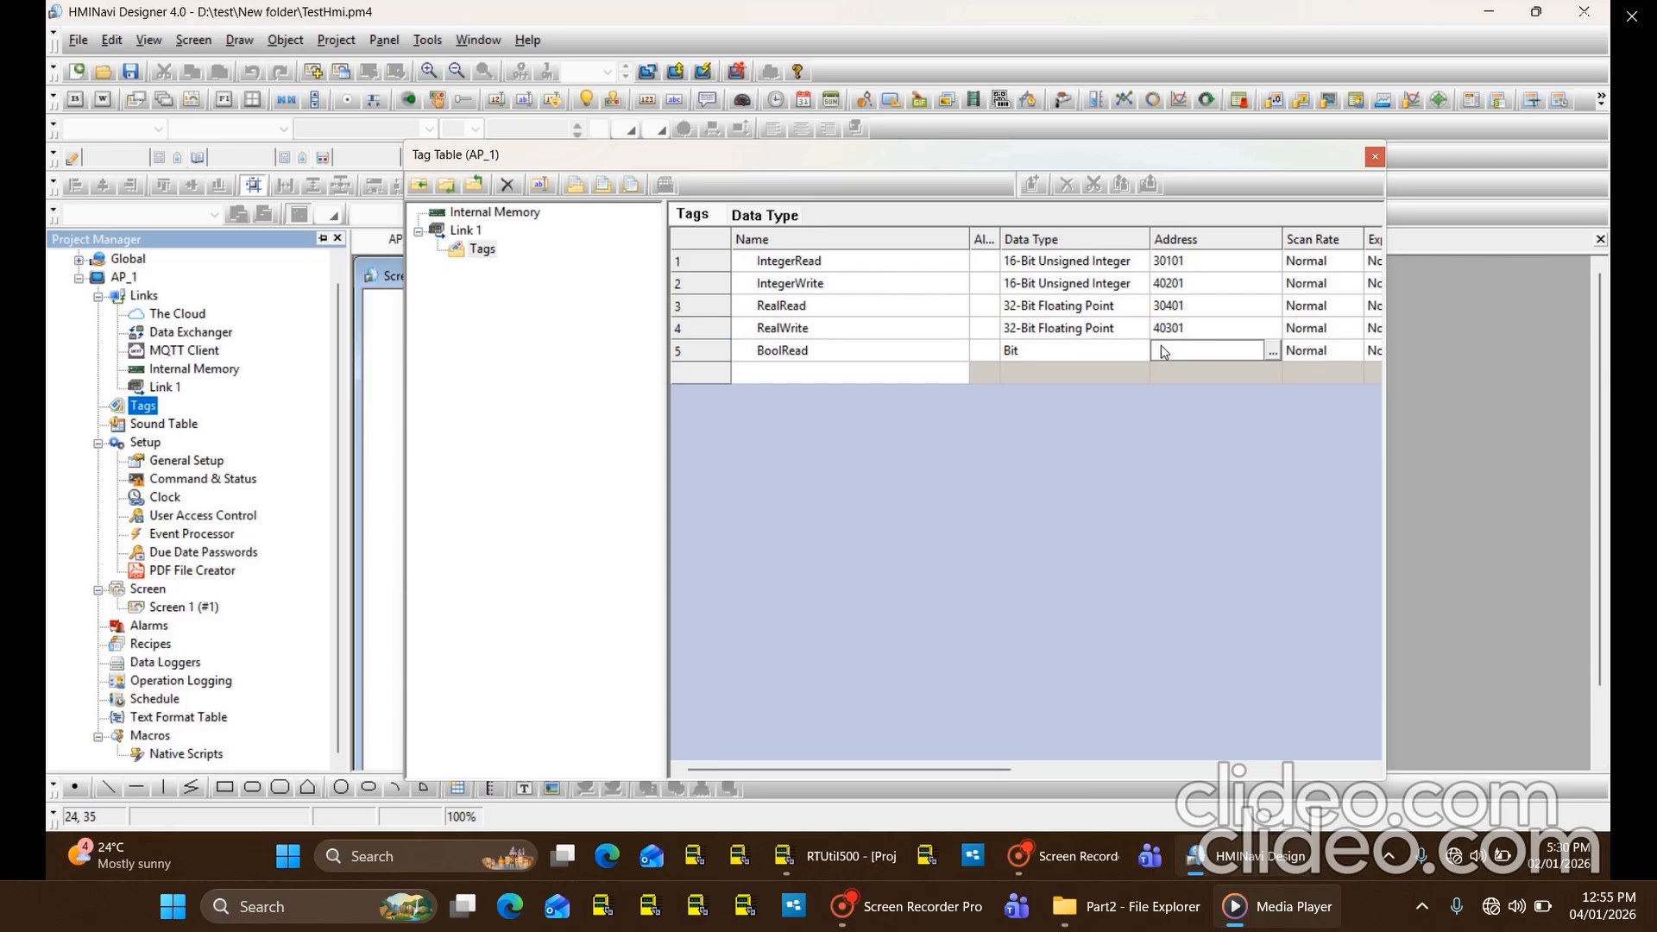
mouse_move(49, 605)
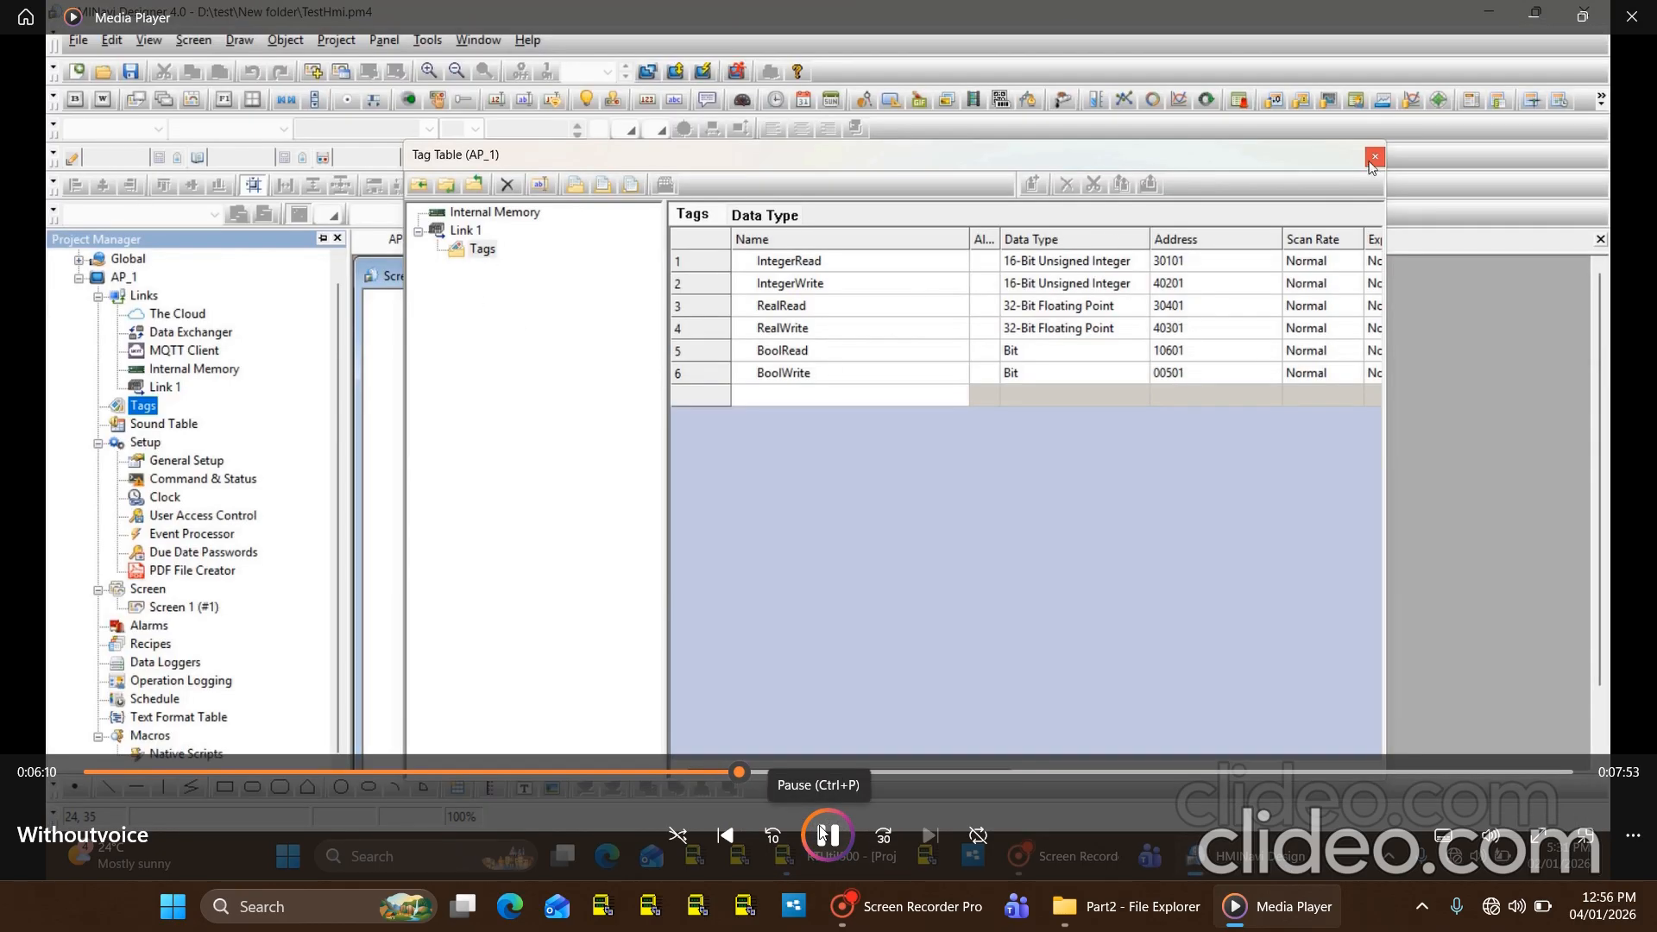
left_click(824, 834)
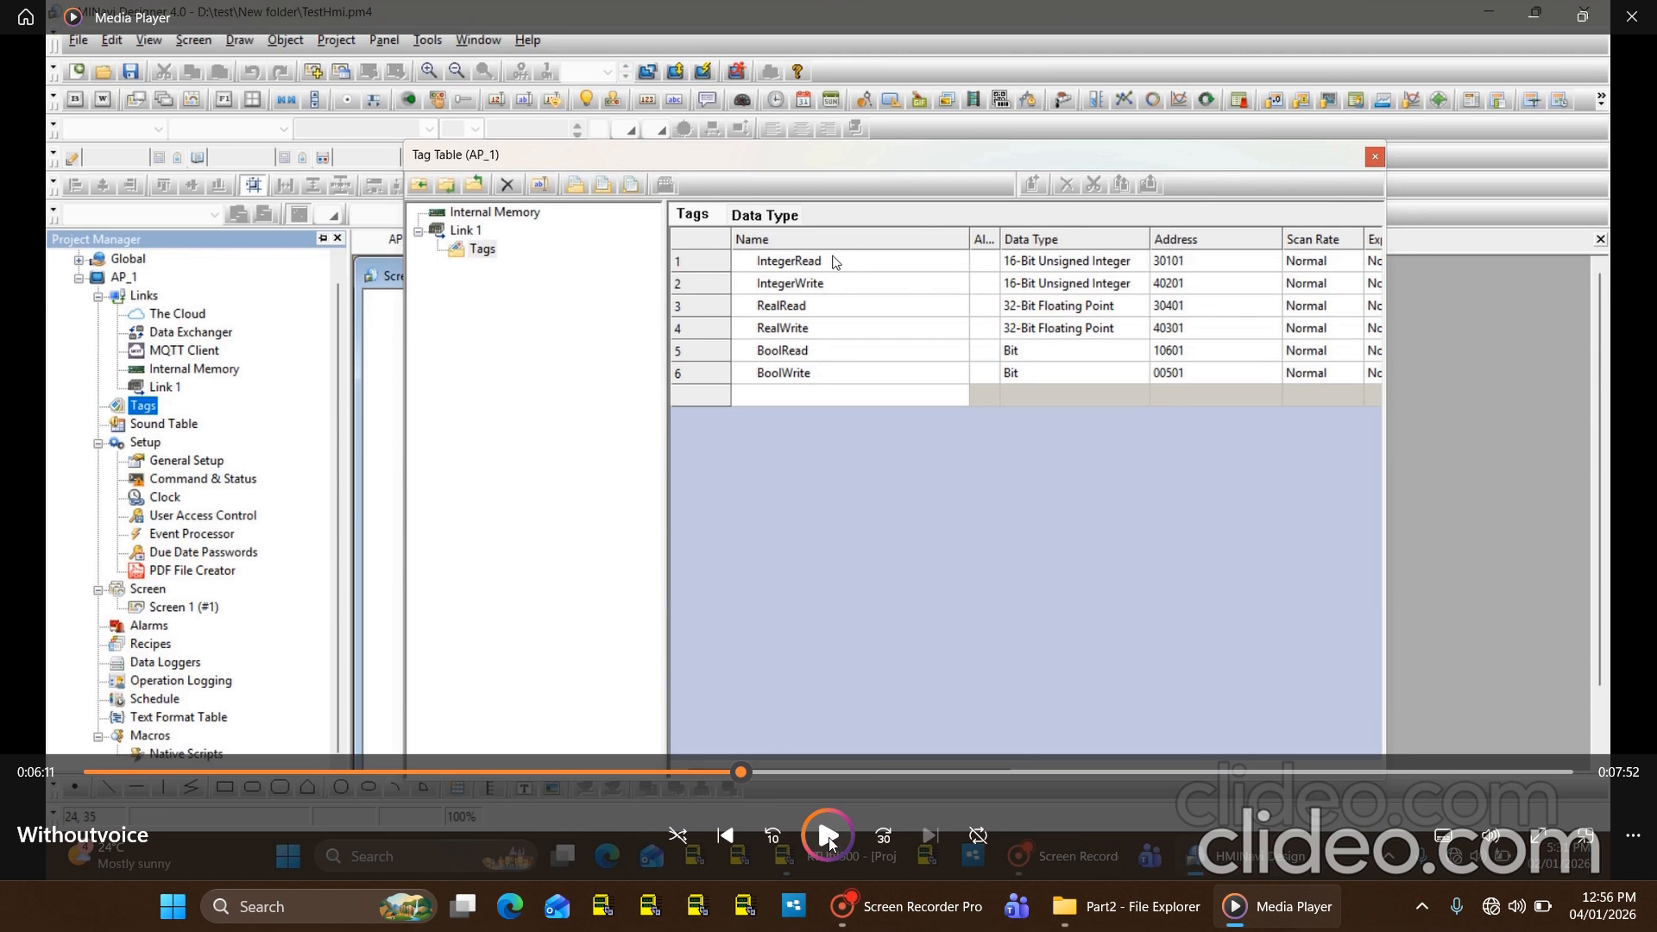
left_click(828, 837)
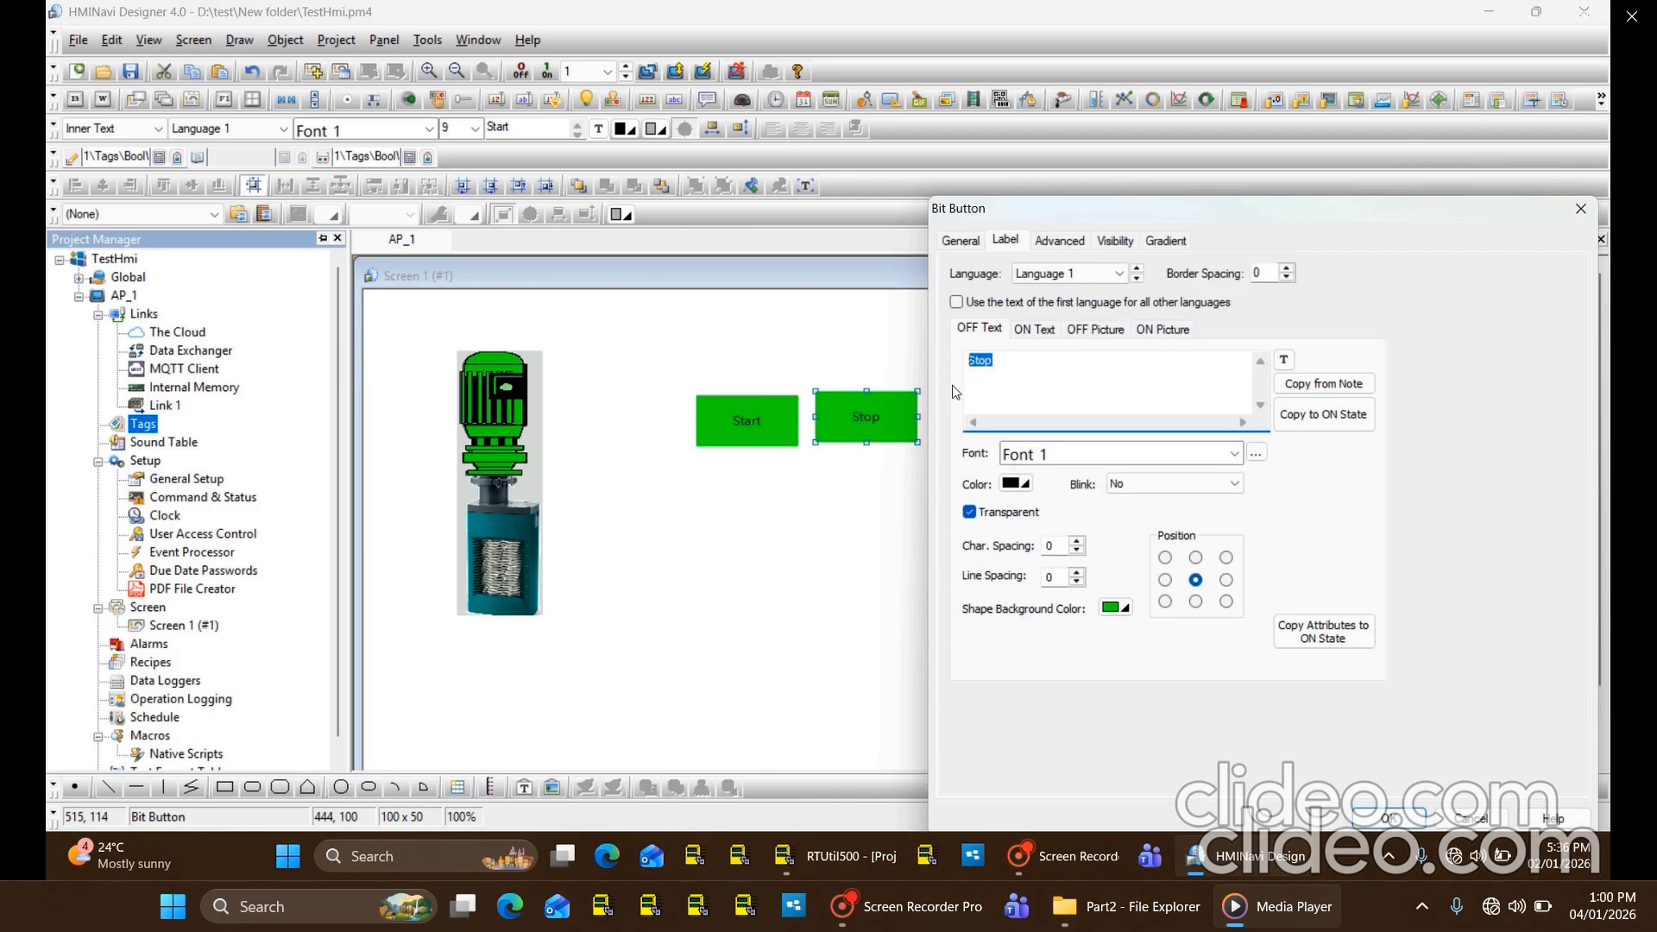
Set the second bit button's ON text to Stop and move the Start button level with it.
left_click(1021, 358)
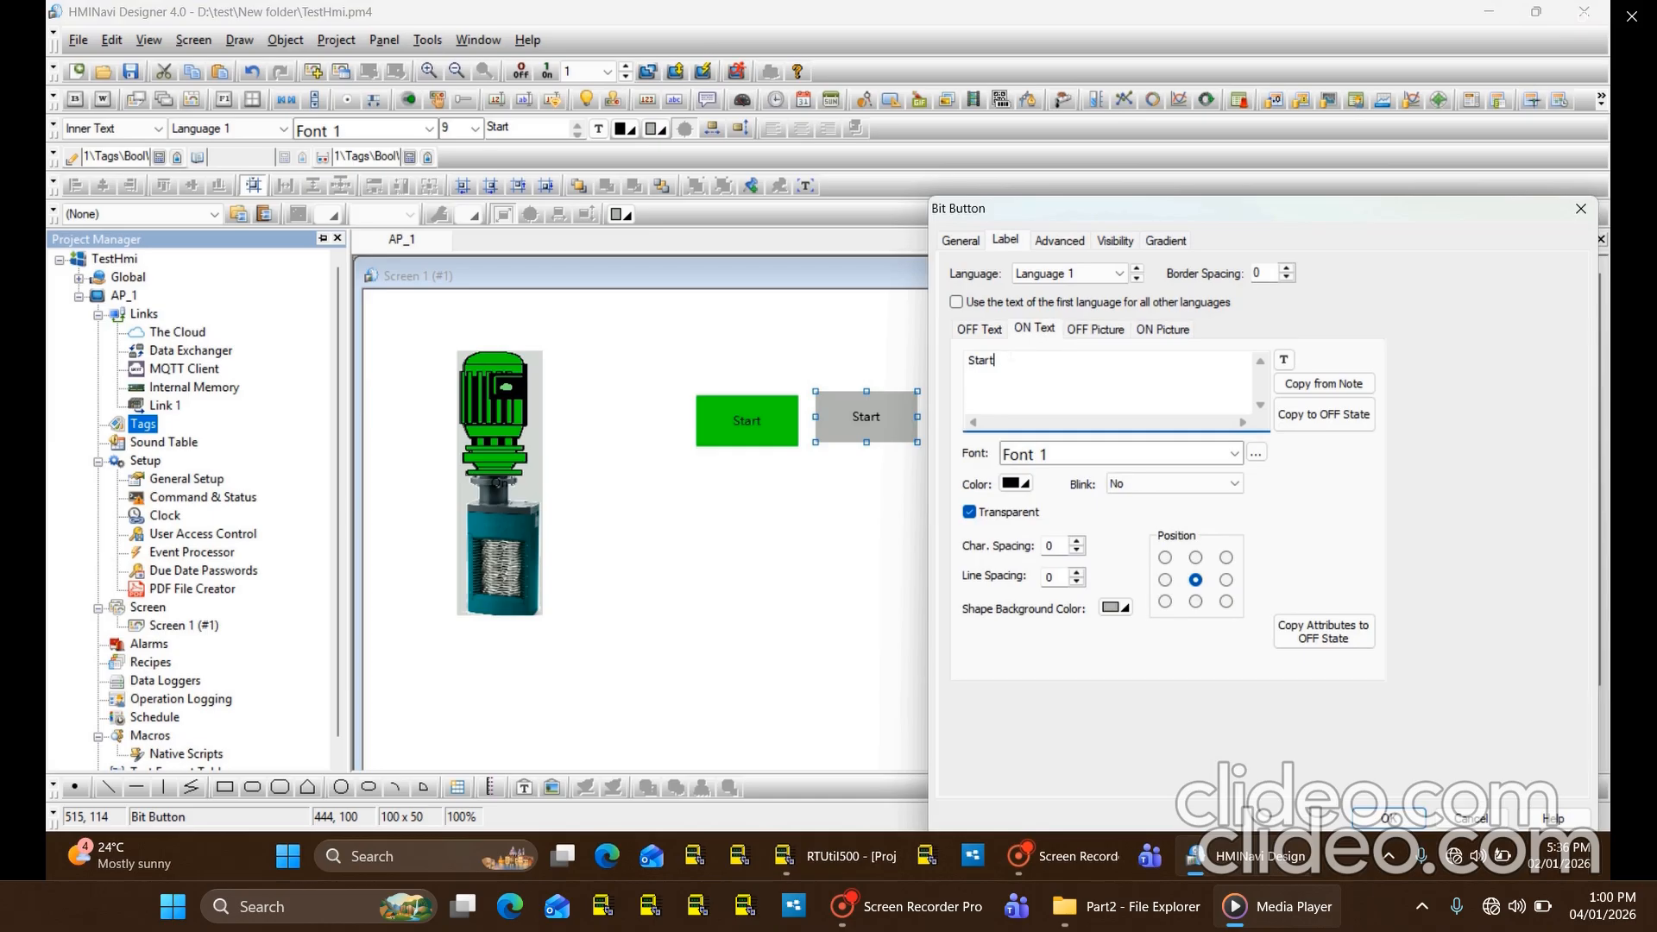
key("ctrl+a")
type("Stop")
left_click(1379, 824)
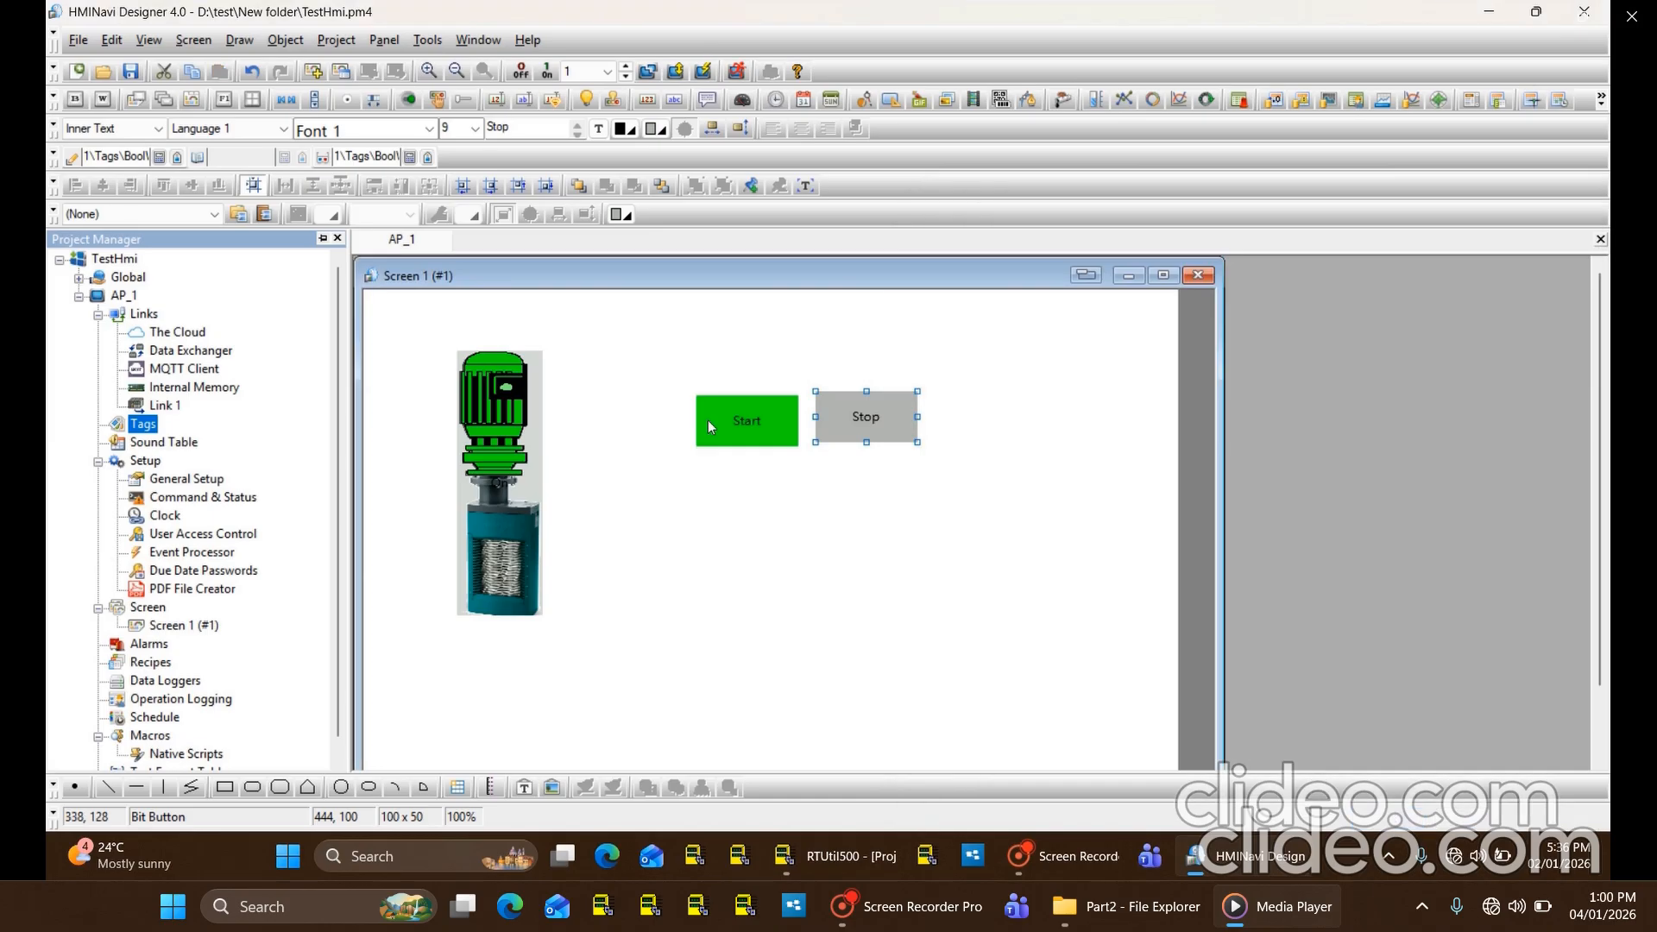
left_click_drag(727, 428, 731, 424)
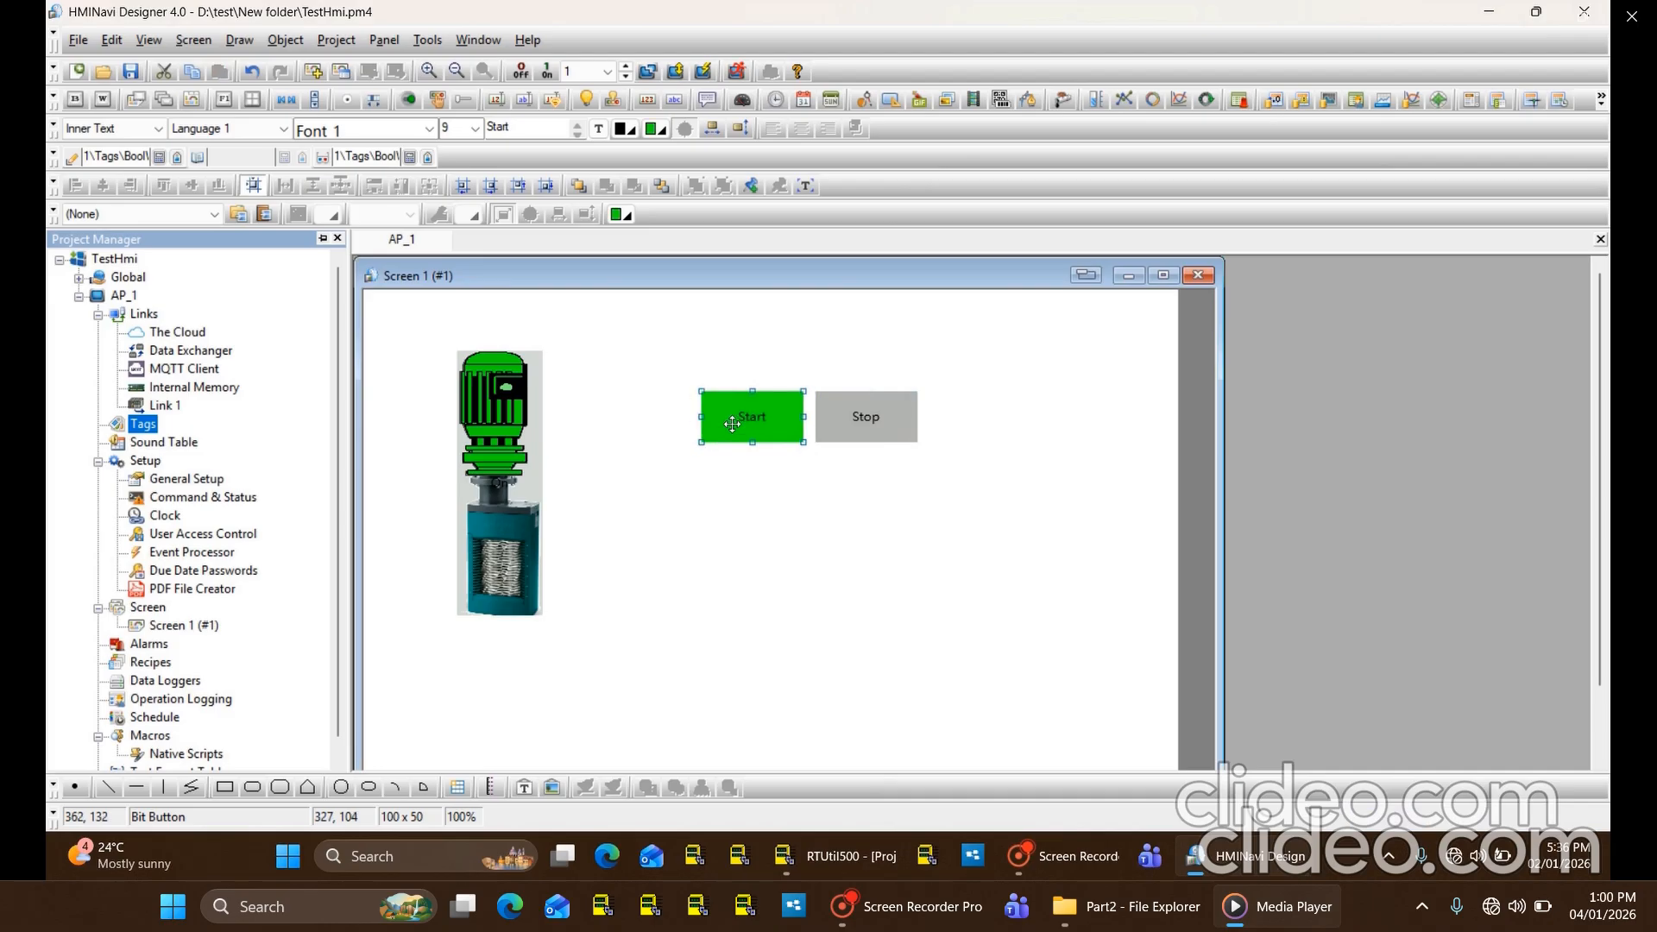
left_click(761, 496)
Place a Numeric Display on Screen 1 below the Start button and resize it to about 105 x 44.
left_click(272, 41)
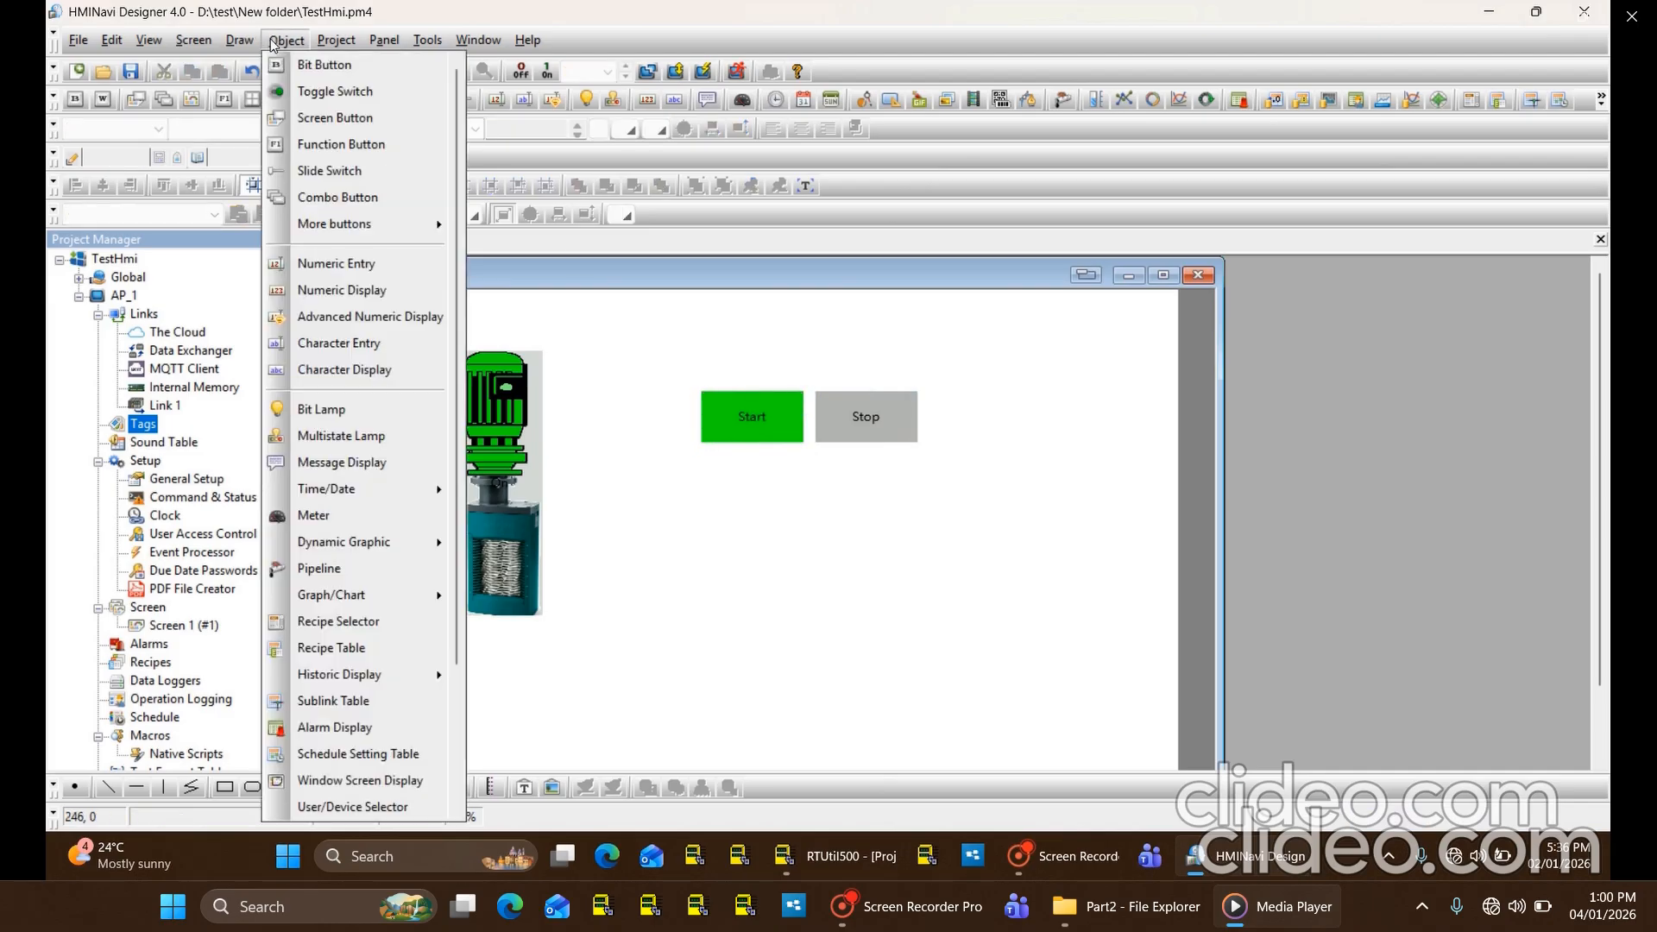
left_click(366, 292)
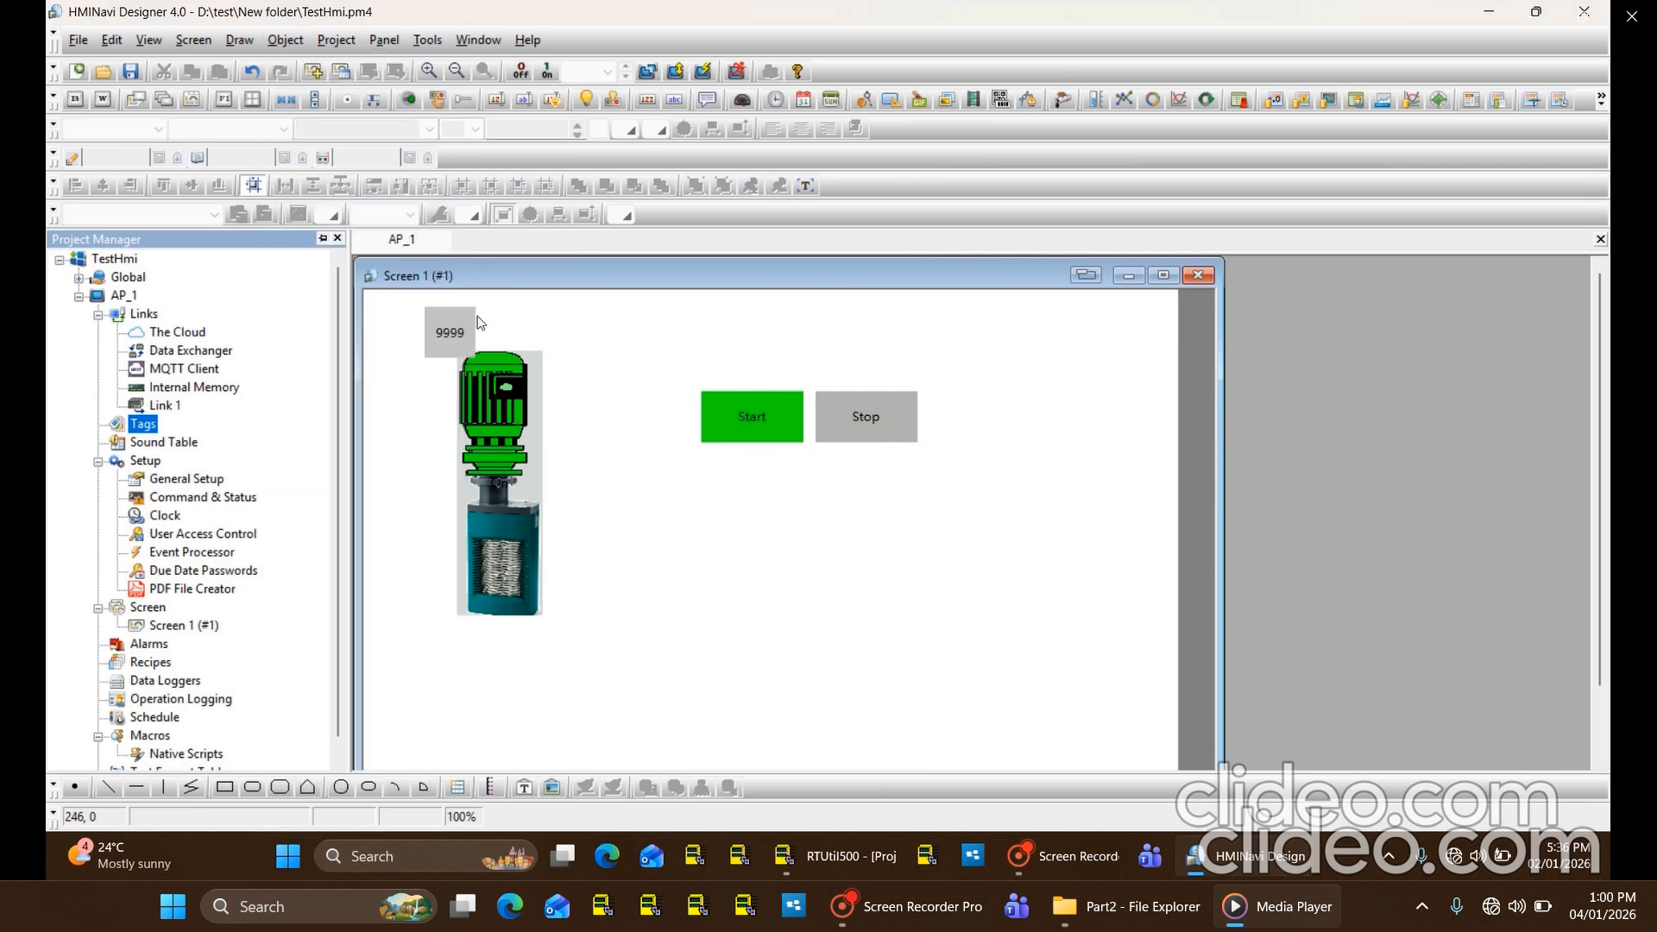
left_click(699, 477)
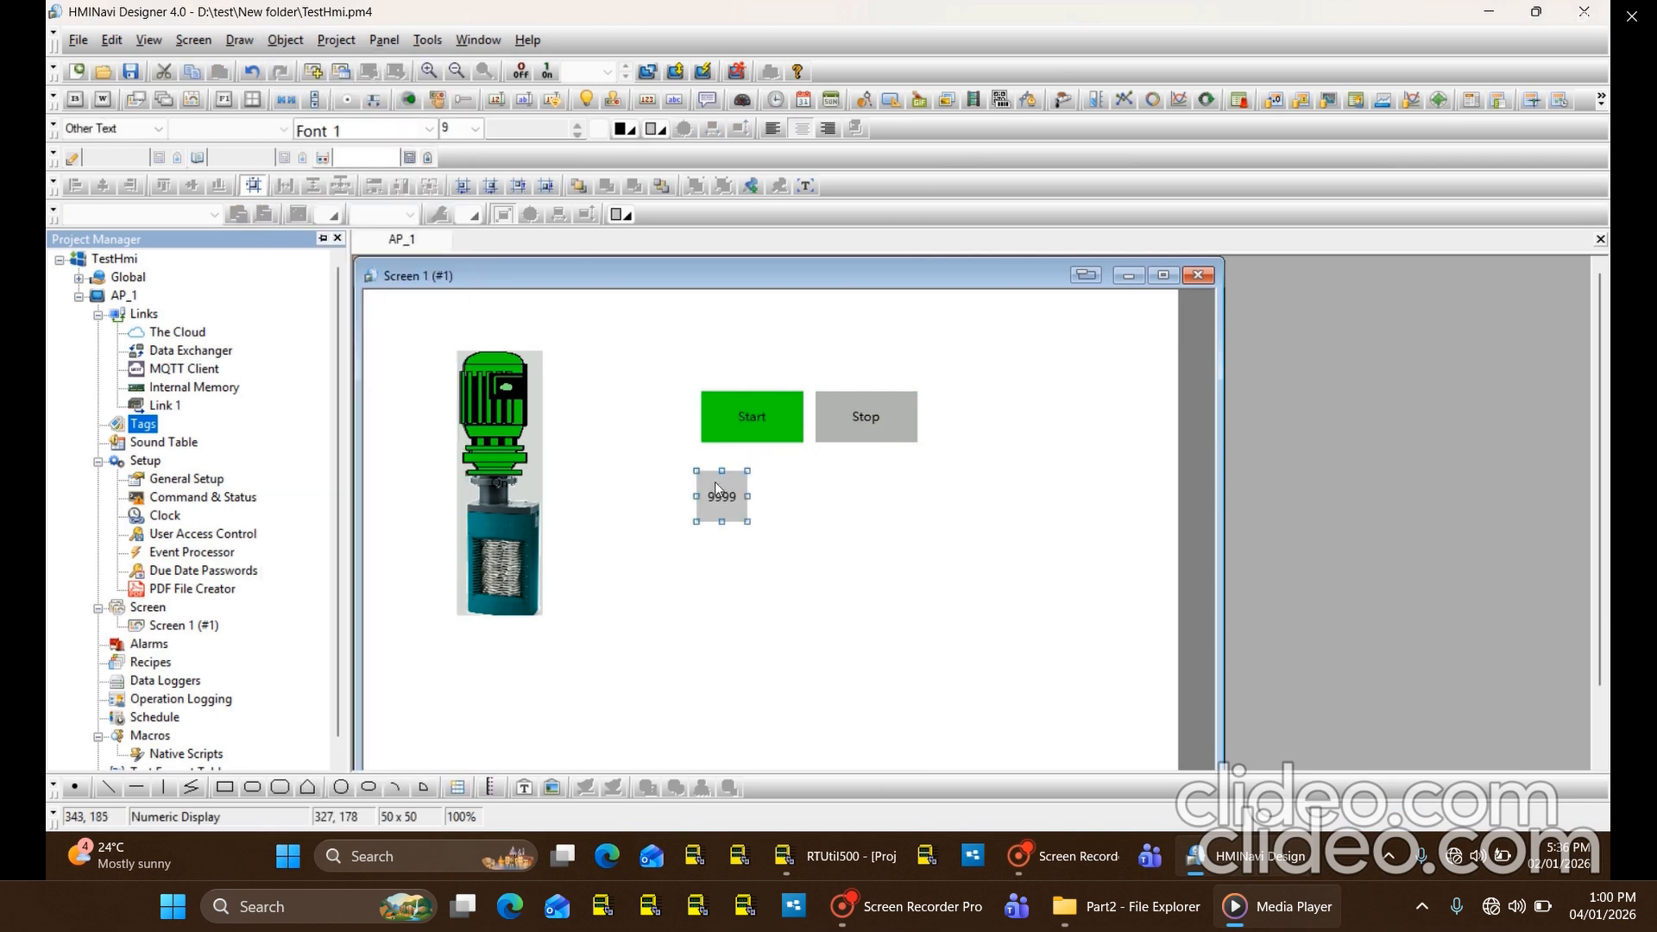
mouse_move(747, 496)
left_mouse_down()
mouse_move(801, 496)
mouse_move(748, 478)
left_mouse_up()
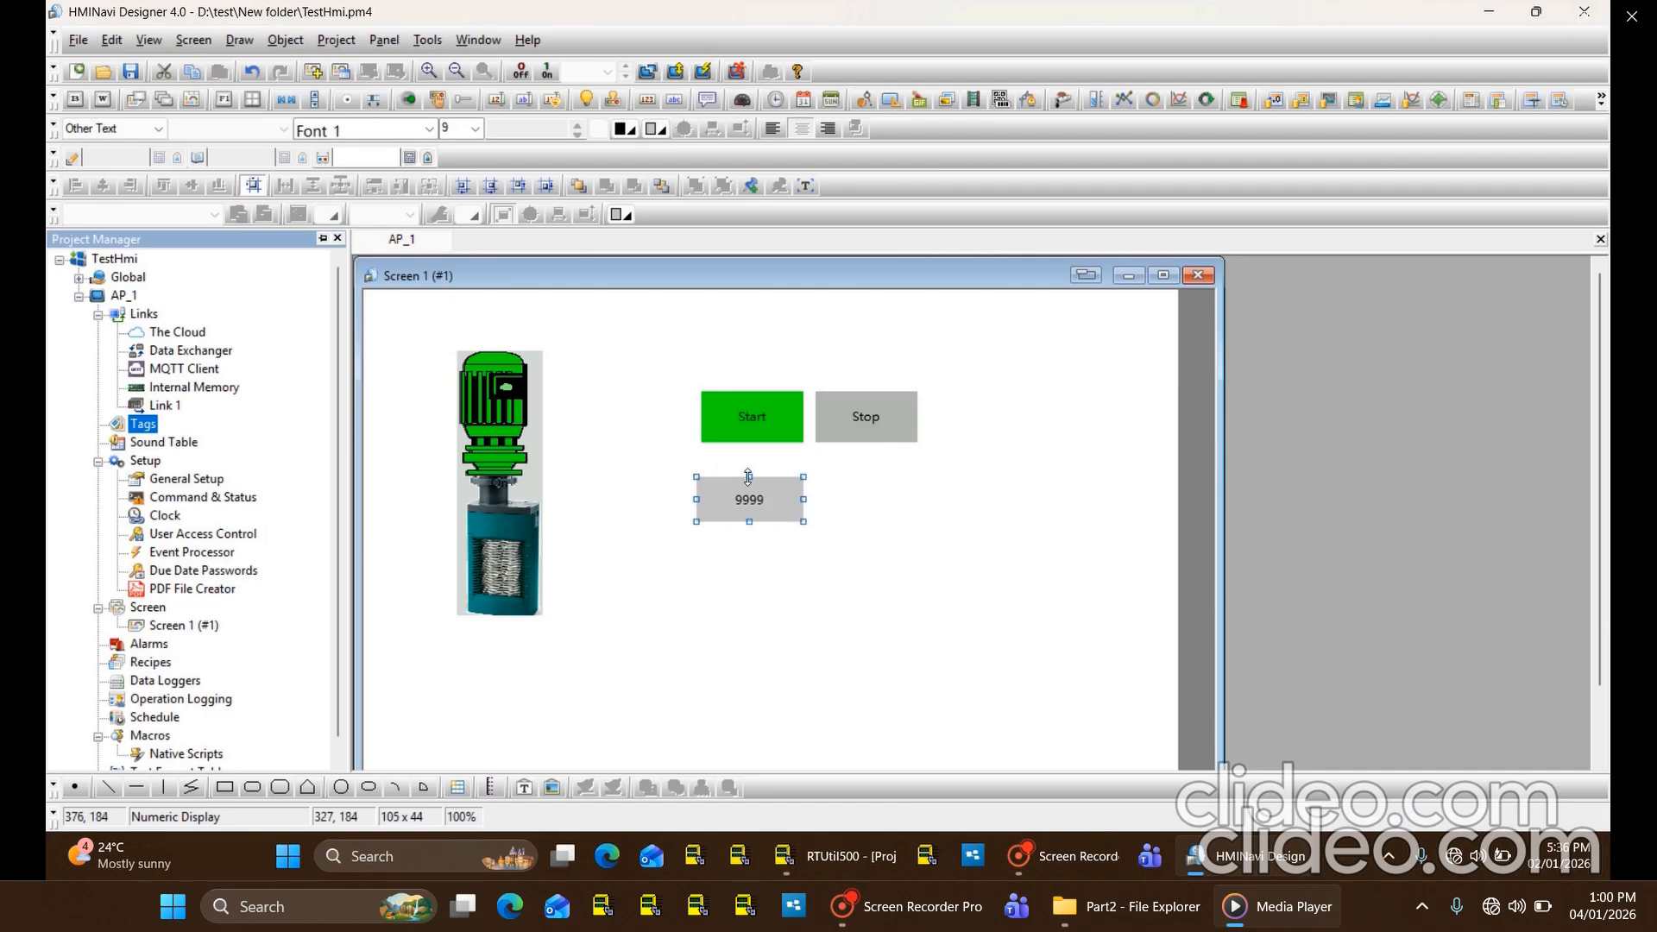
Set the numeric display's monitor address to Link 1's IntegerRead tag and shift the display slightly to line up under the Start button.
double_click(749, 498)
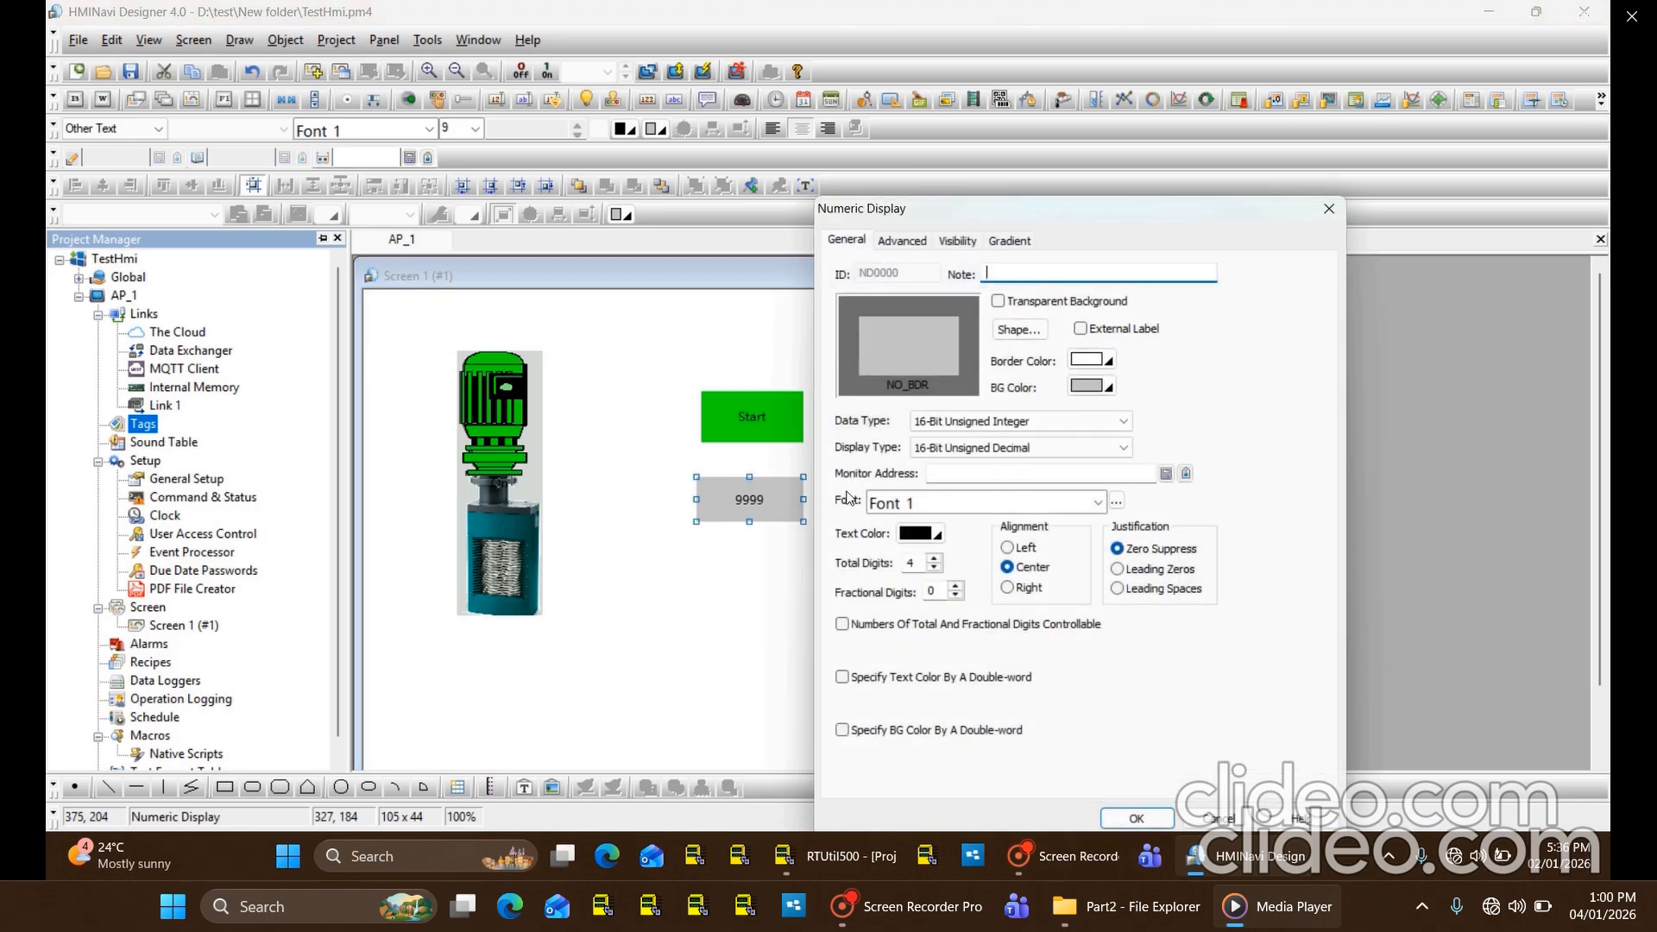
left_click(1187, 476)
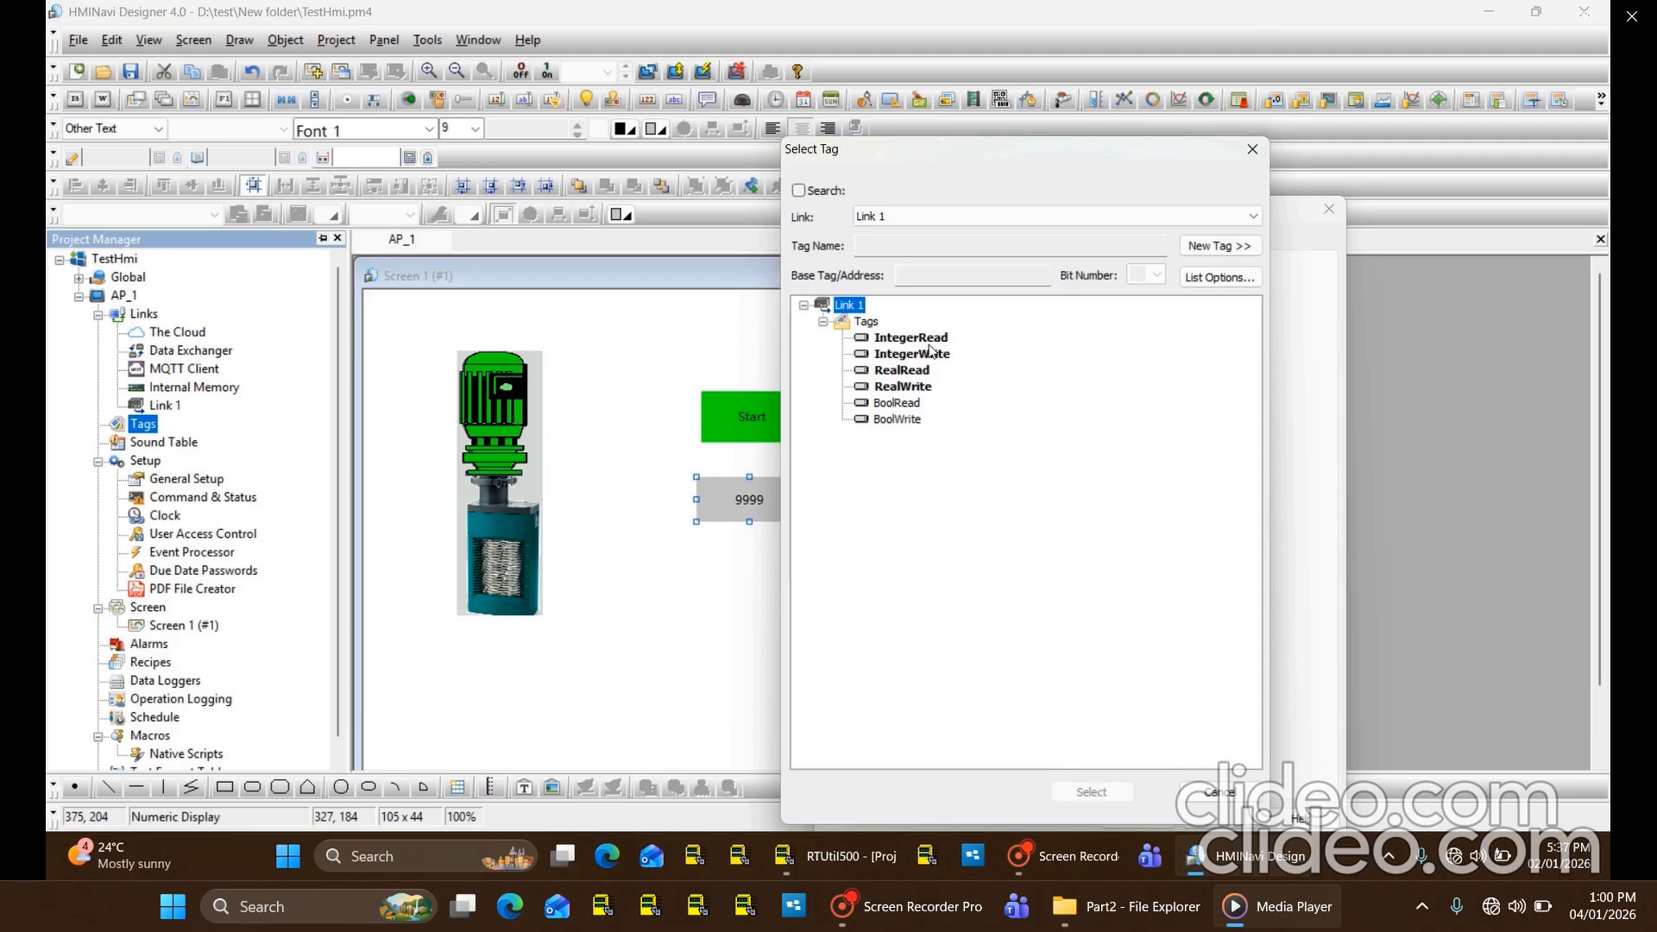
left_click_drag(906, 143, 418, 202)
left_click(439, 399)
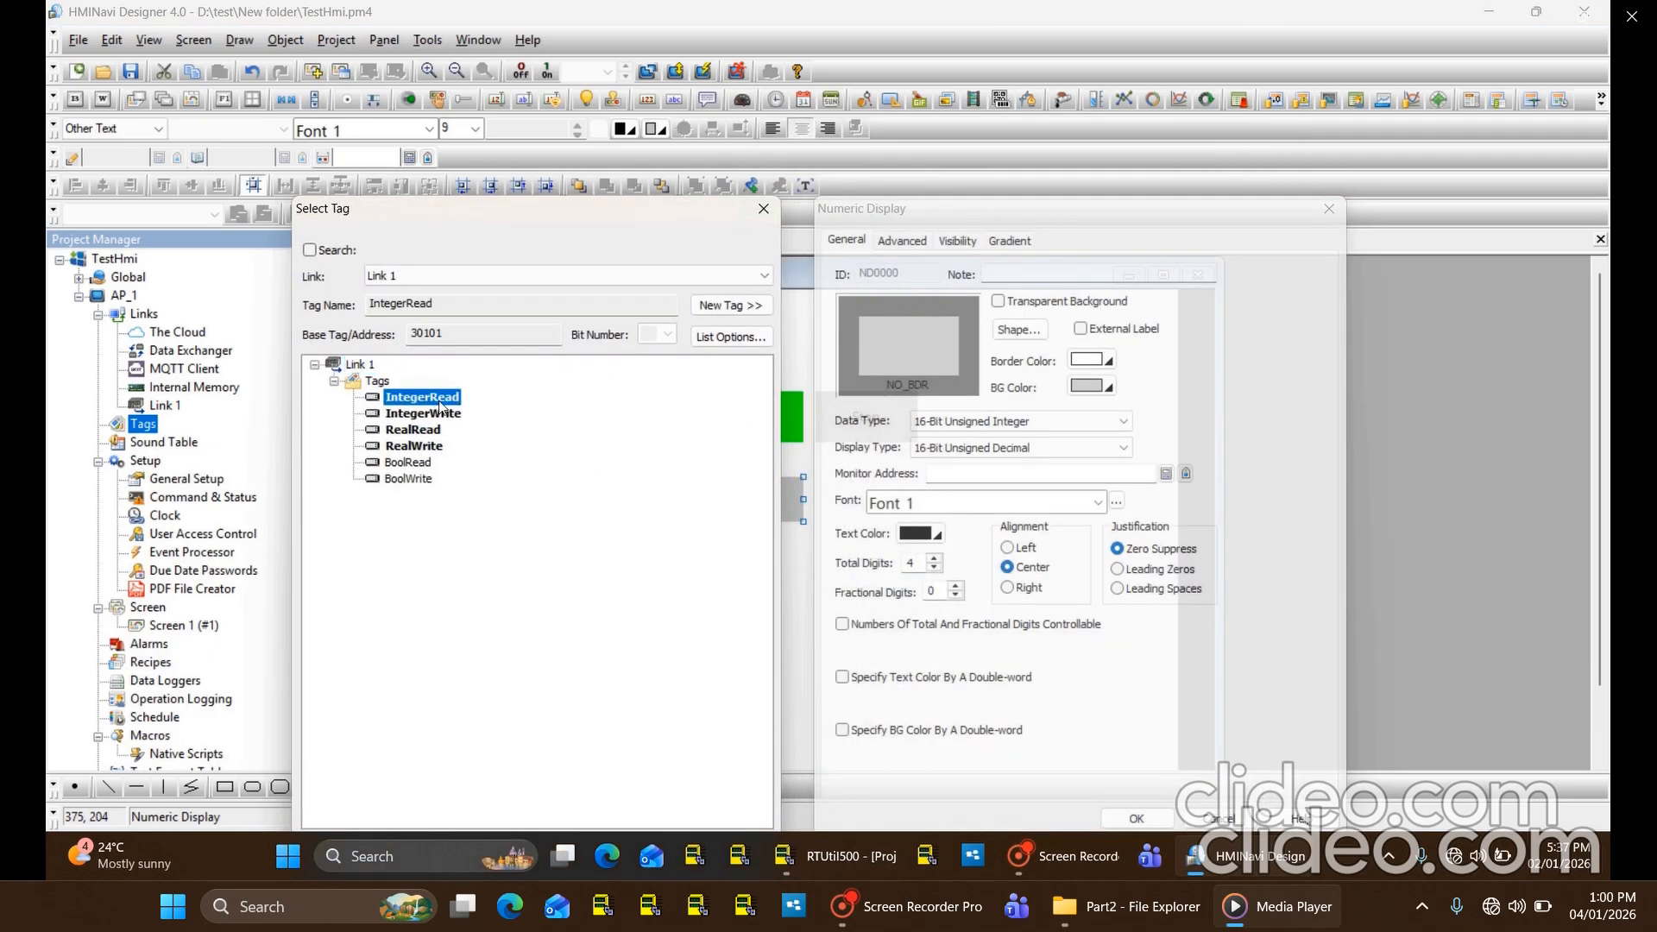
left_click_drag(576, 205, 585, 127)
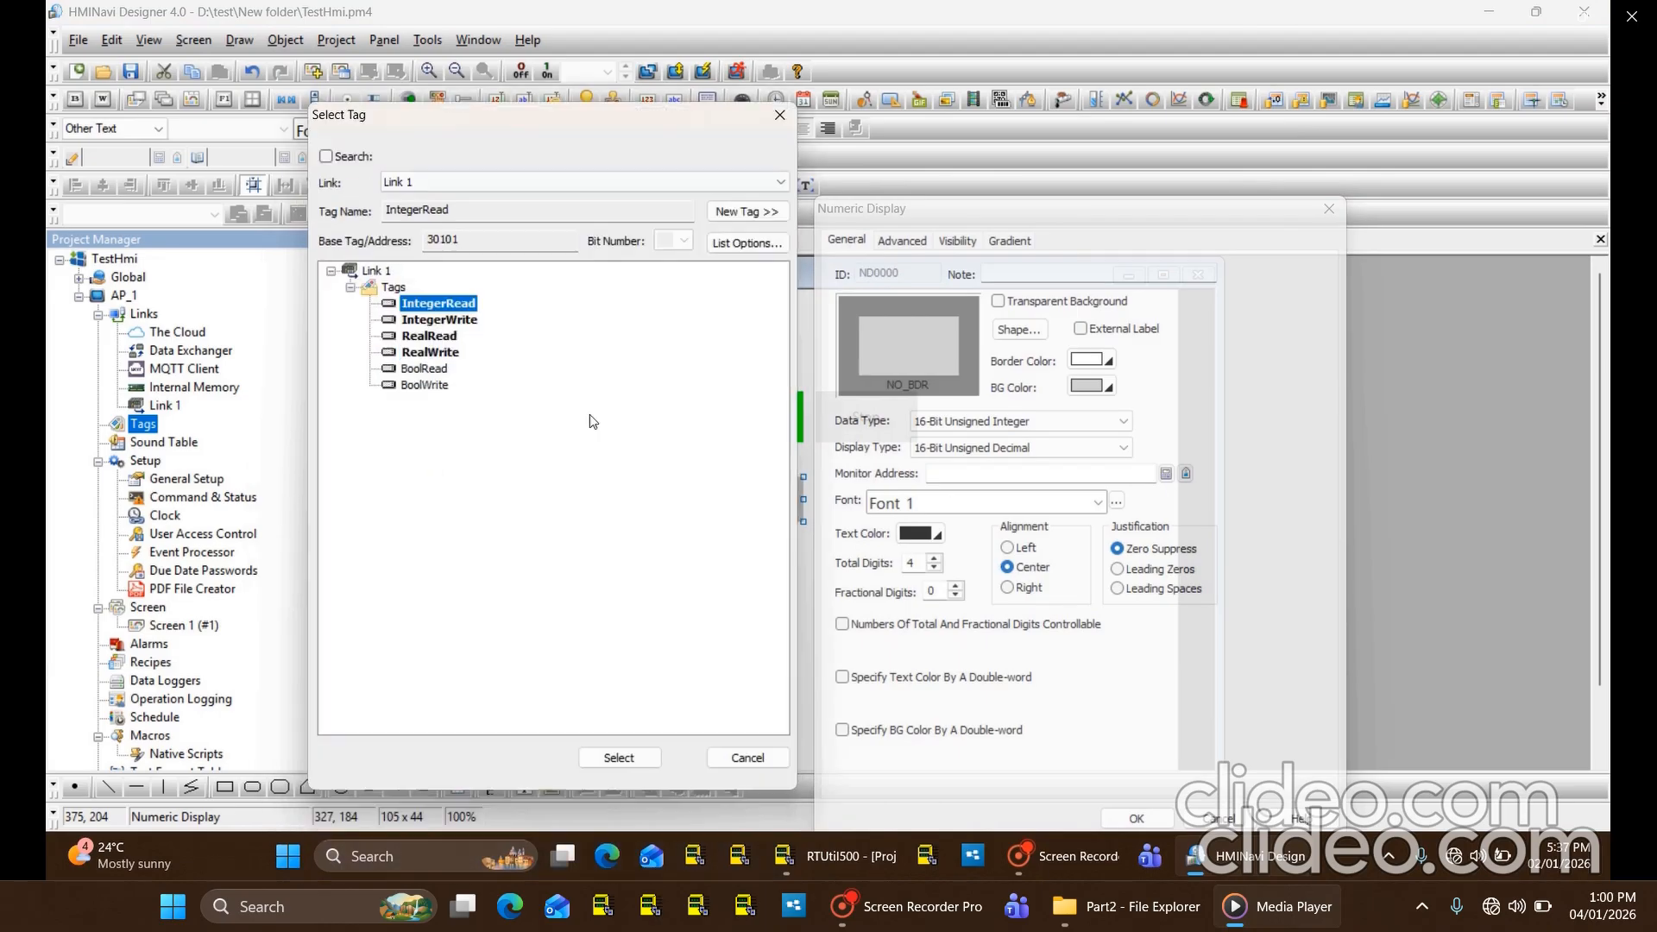
left_click(613, 749)
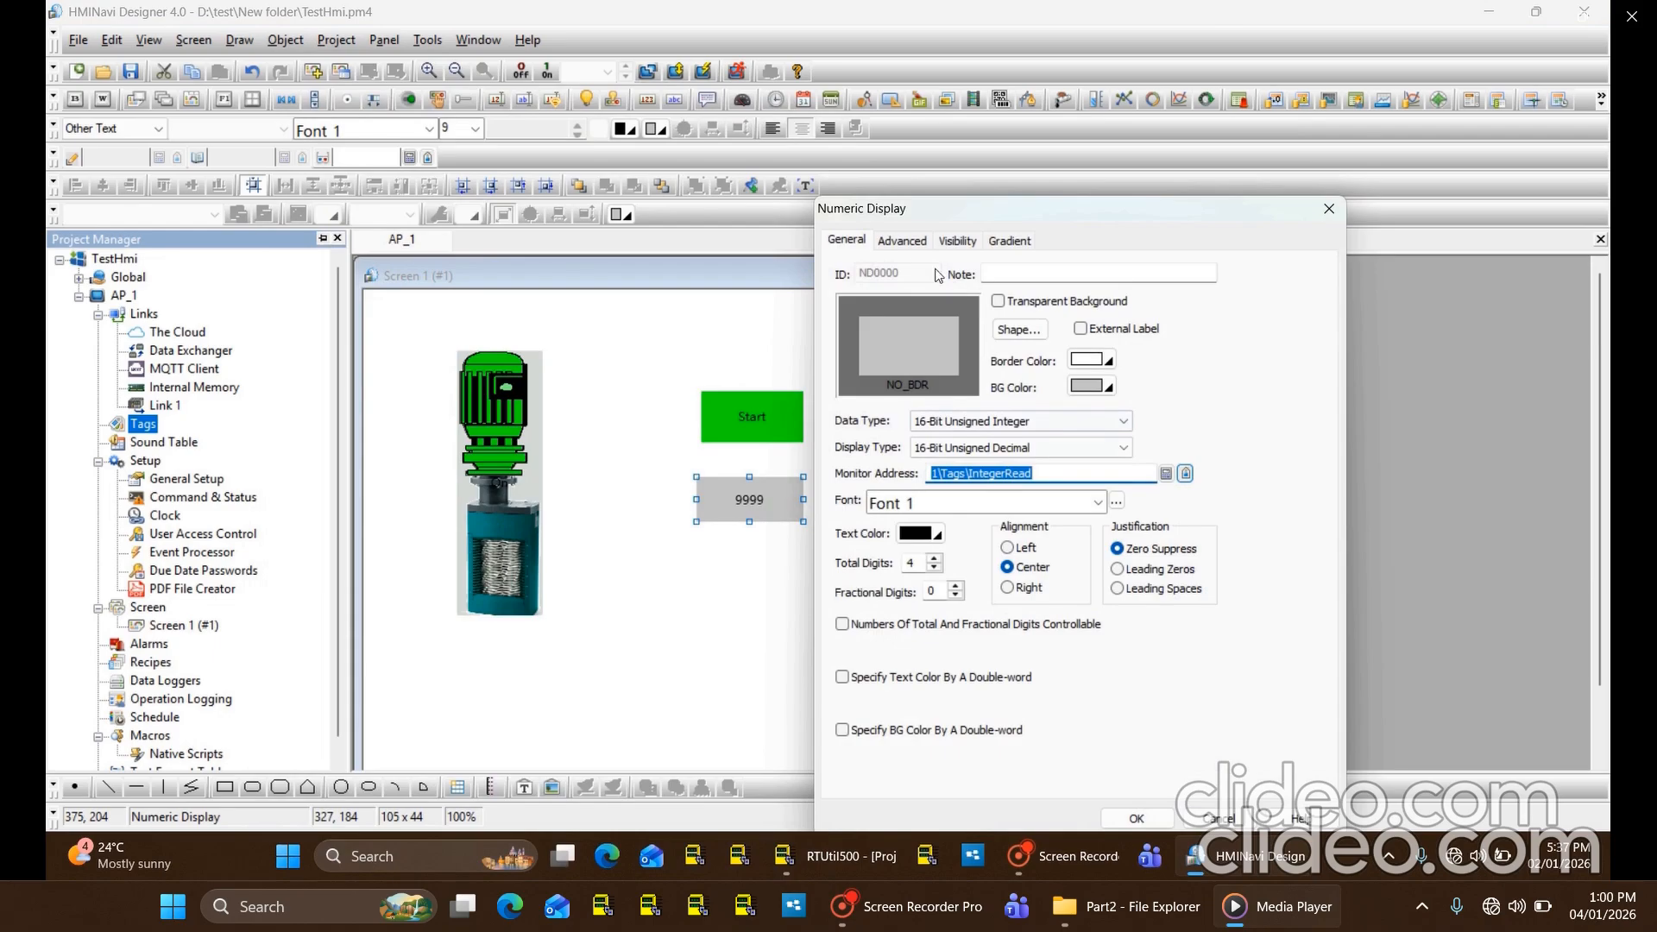
left_click(896, 242)
left_click(850, 244)
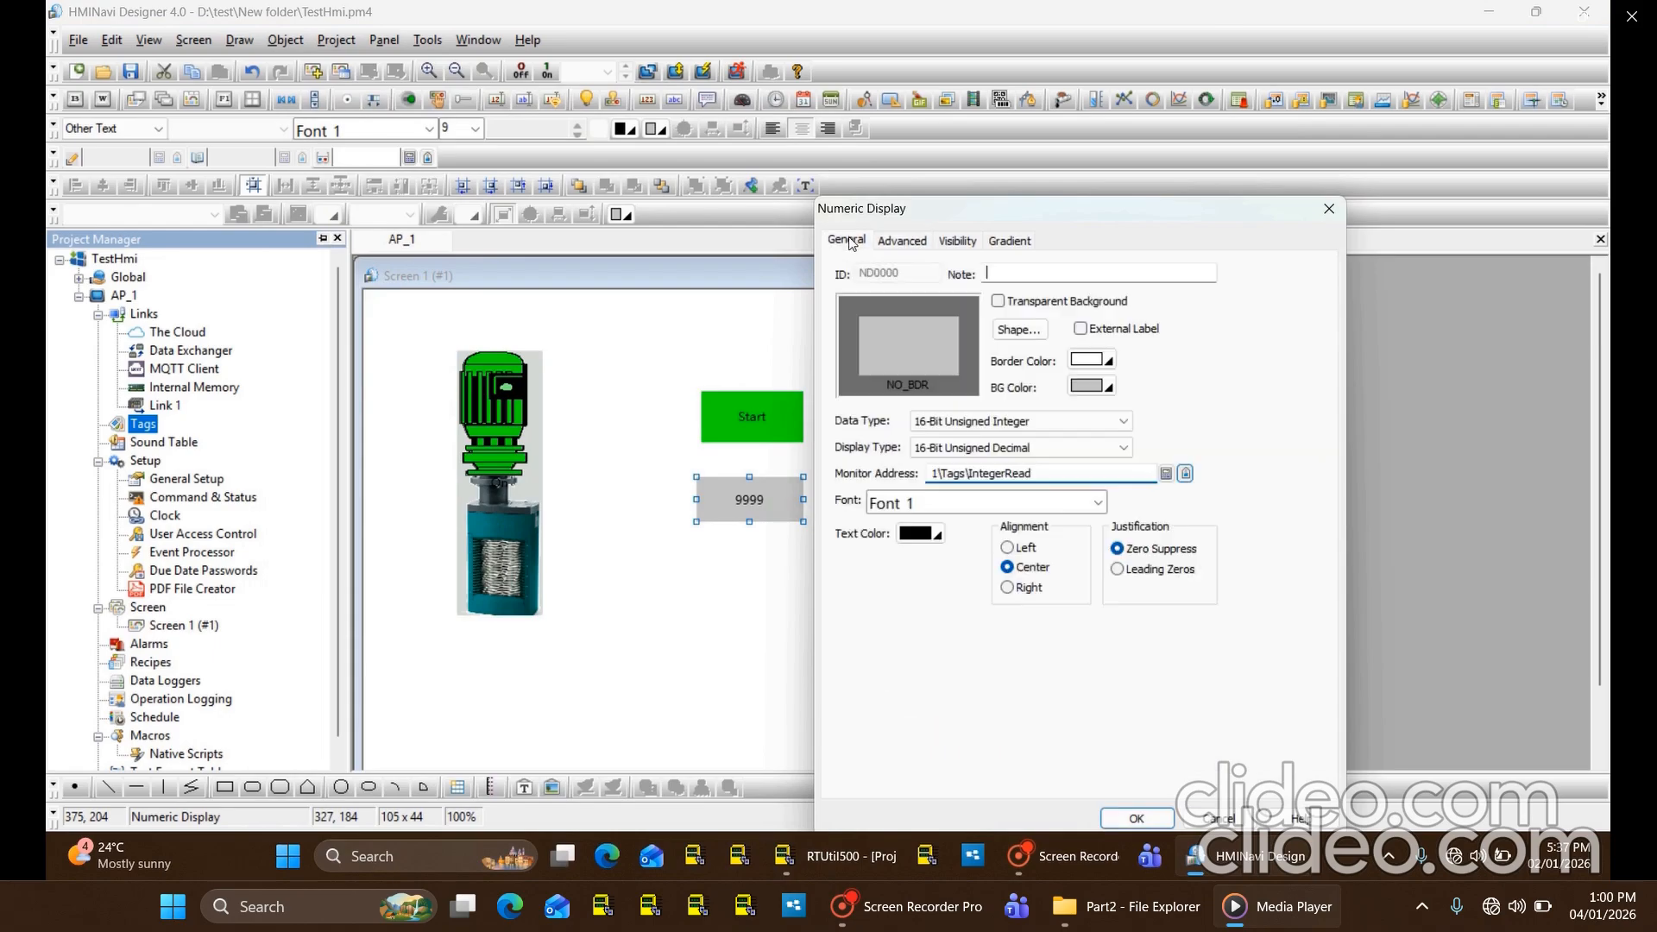
left_click(1137, 816)
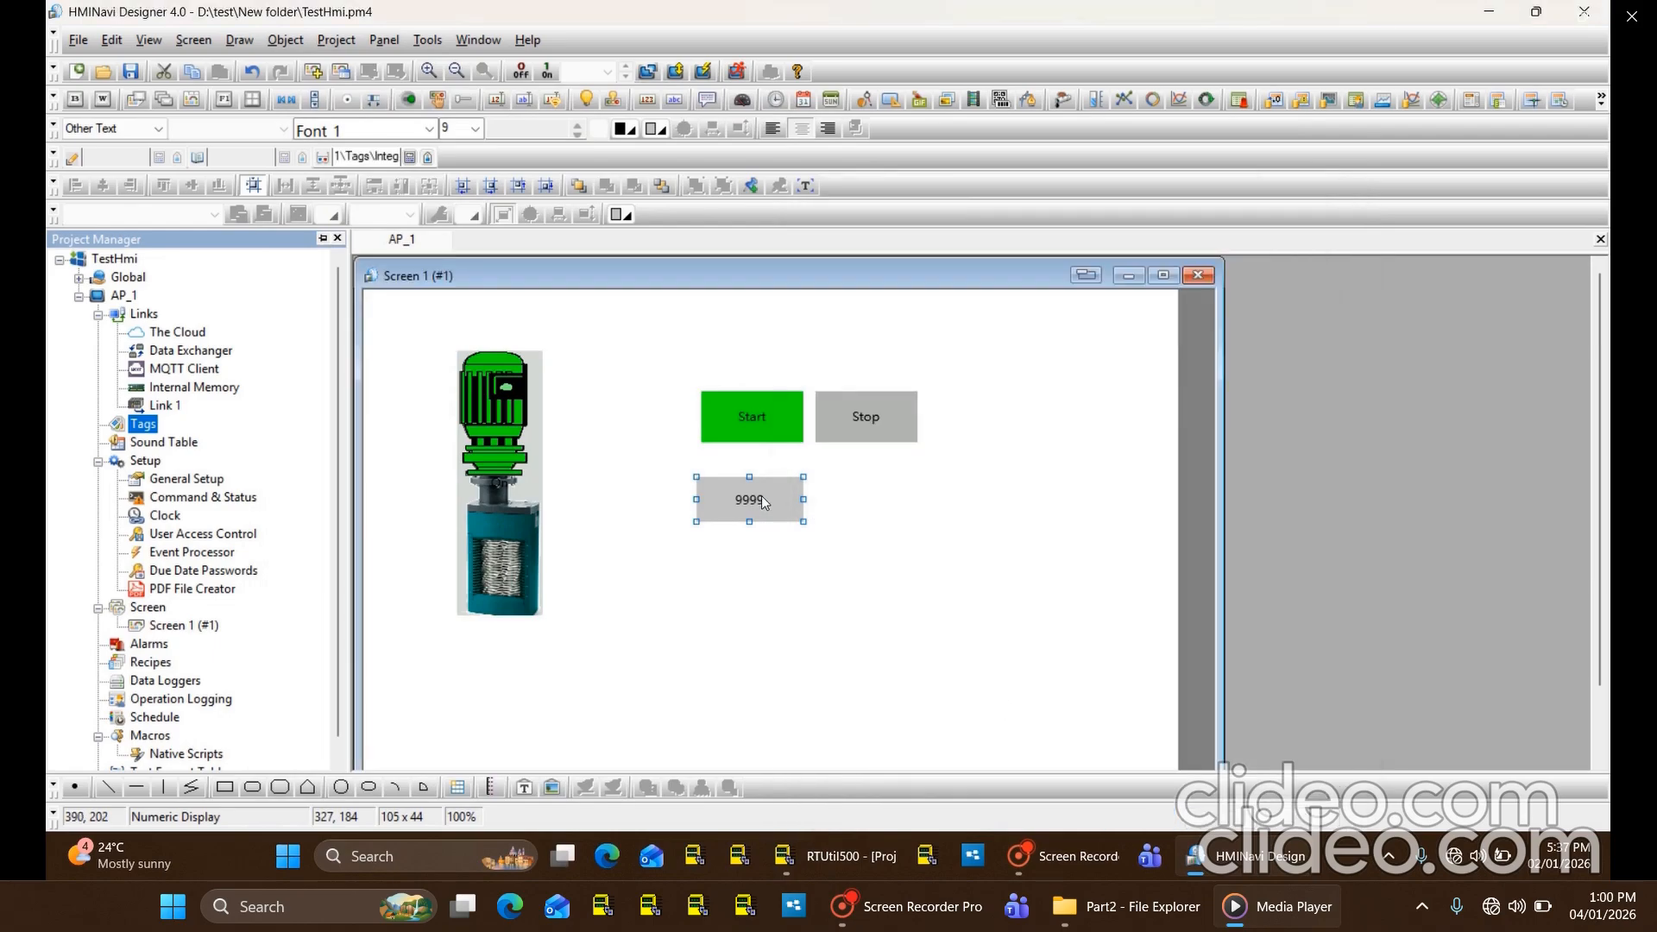
left_click_drag(759, 496, 765, 496)
Place a Numeric Entry beside the numeric display, below the Stop button, and resize it to about 91 x 44.
left_click(286, 40)
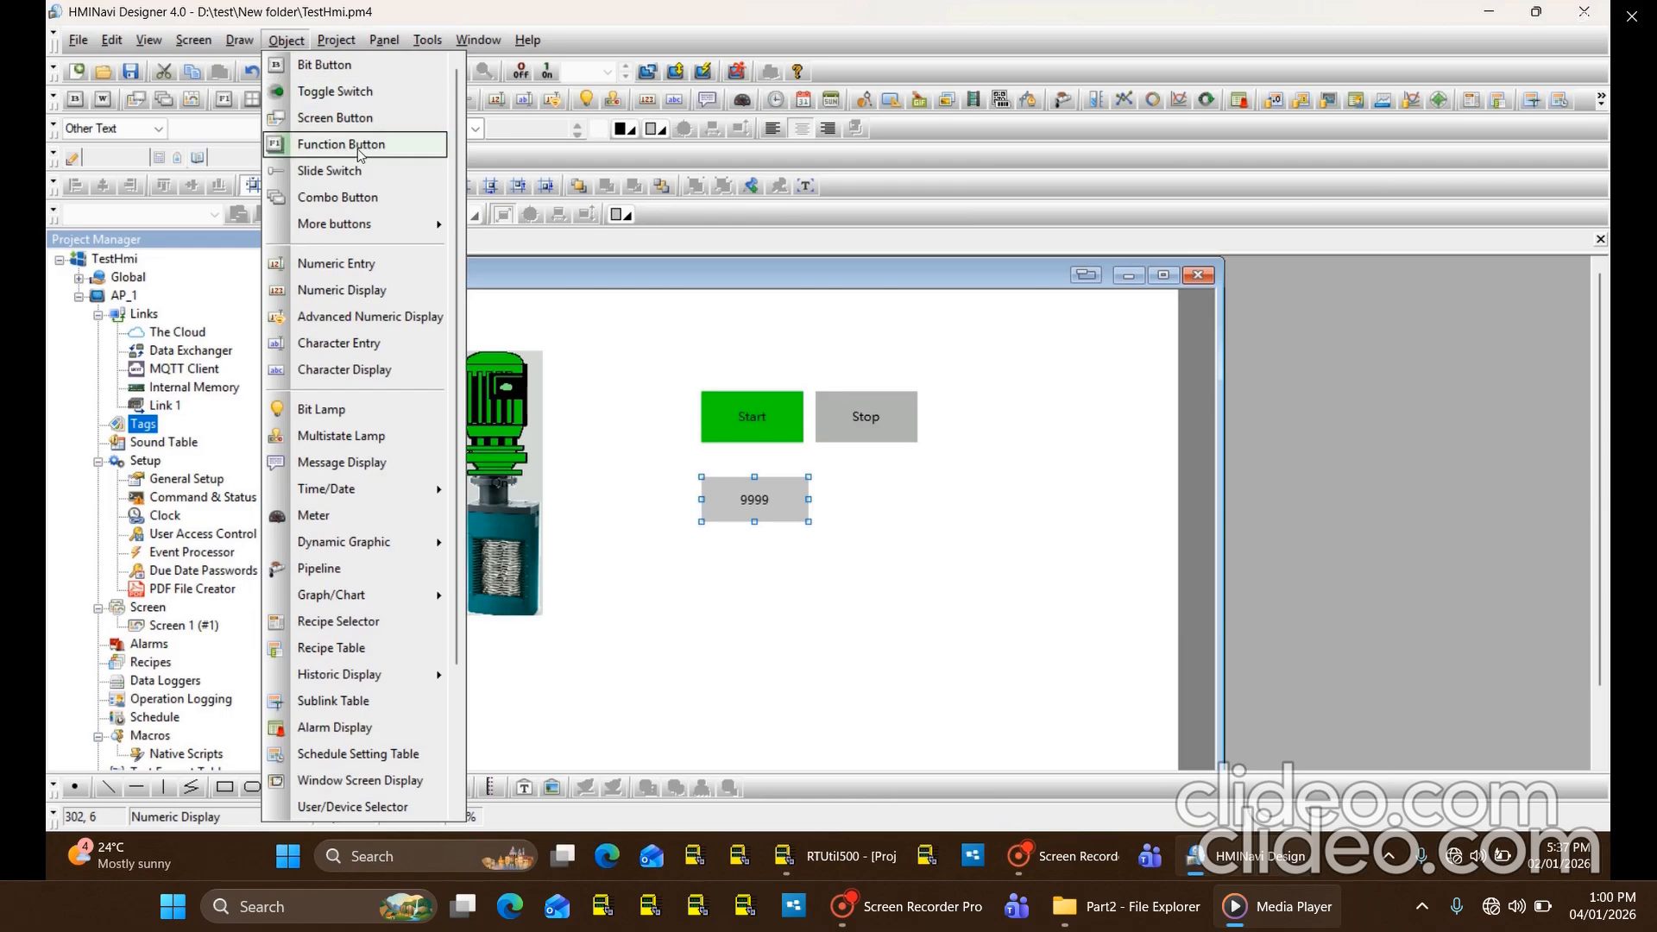
left_click(351, 268)
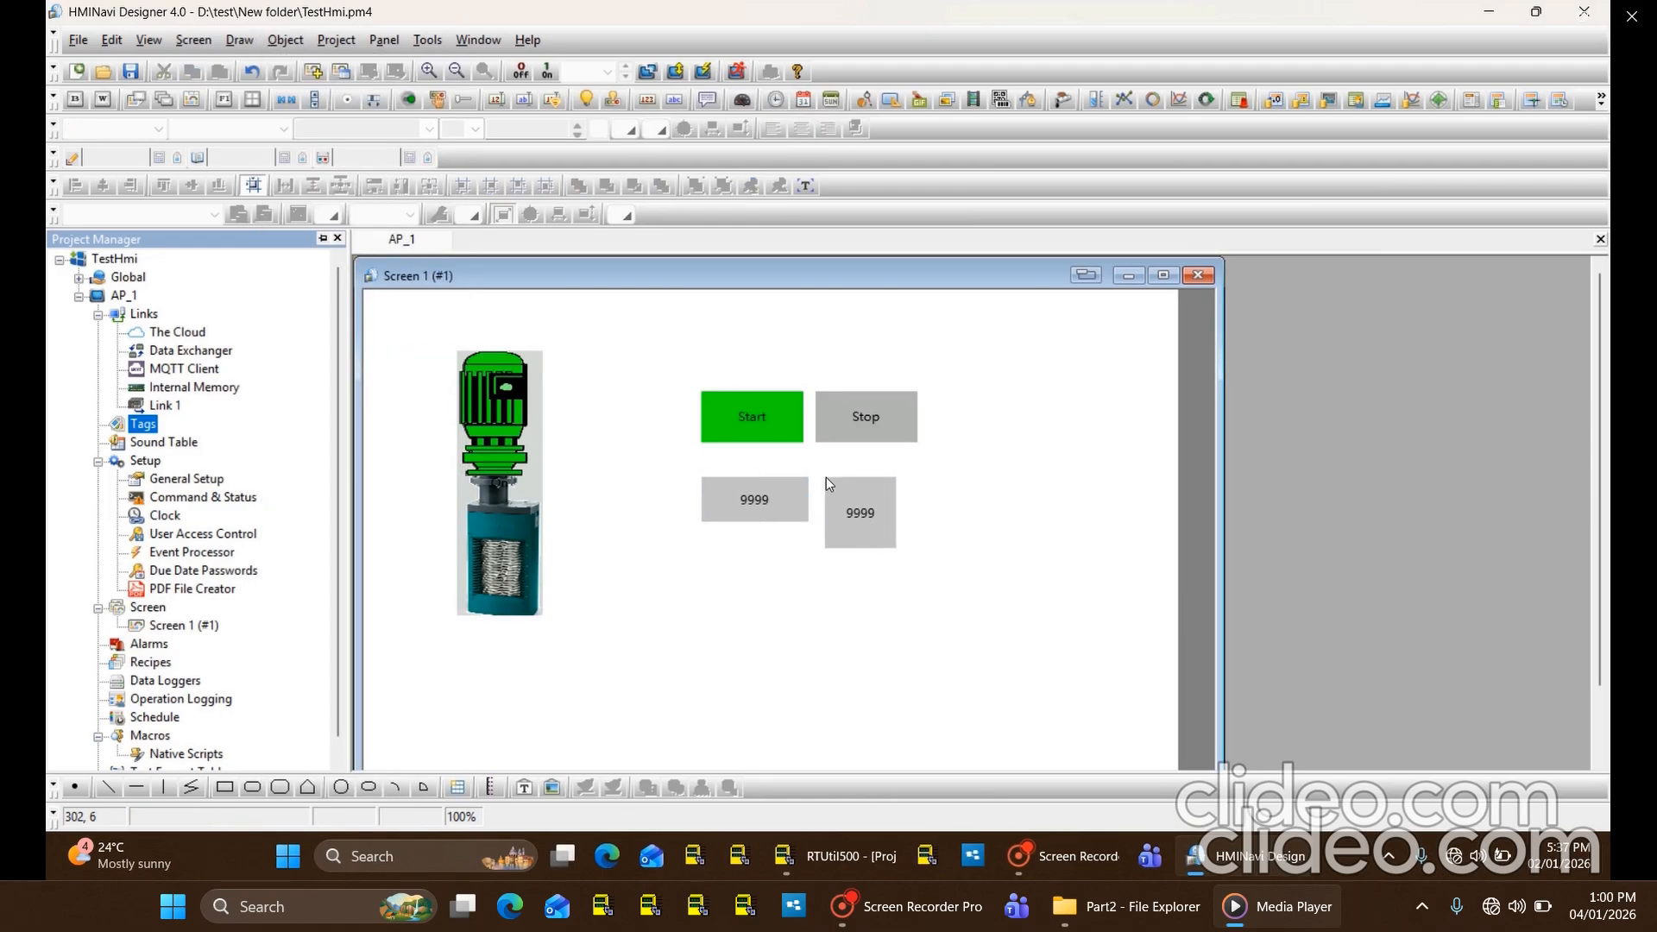
left_click(826, 478)
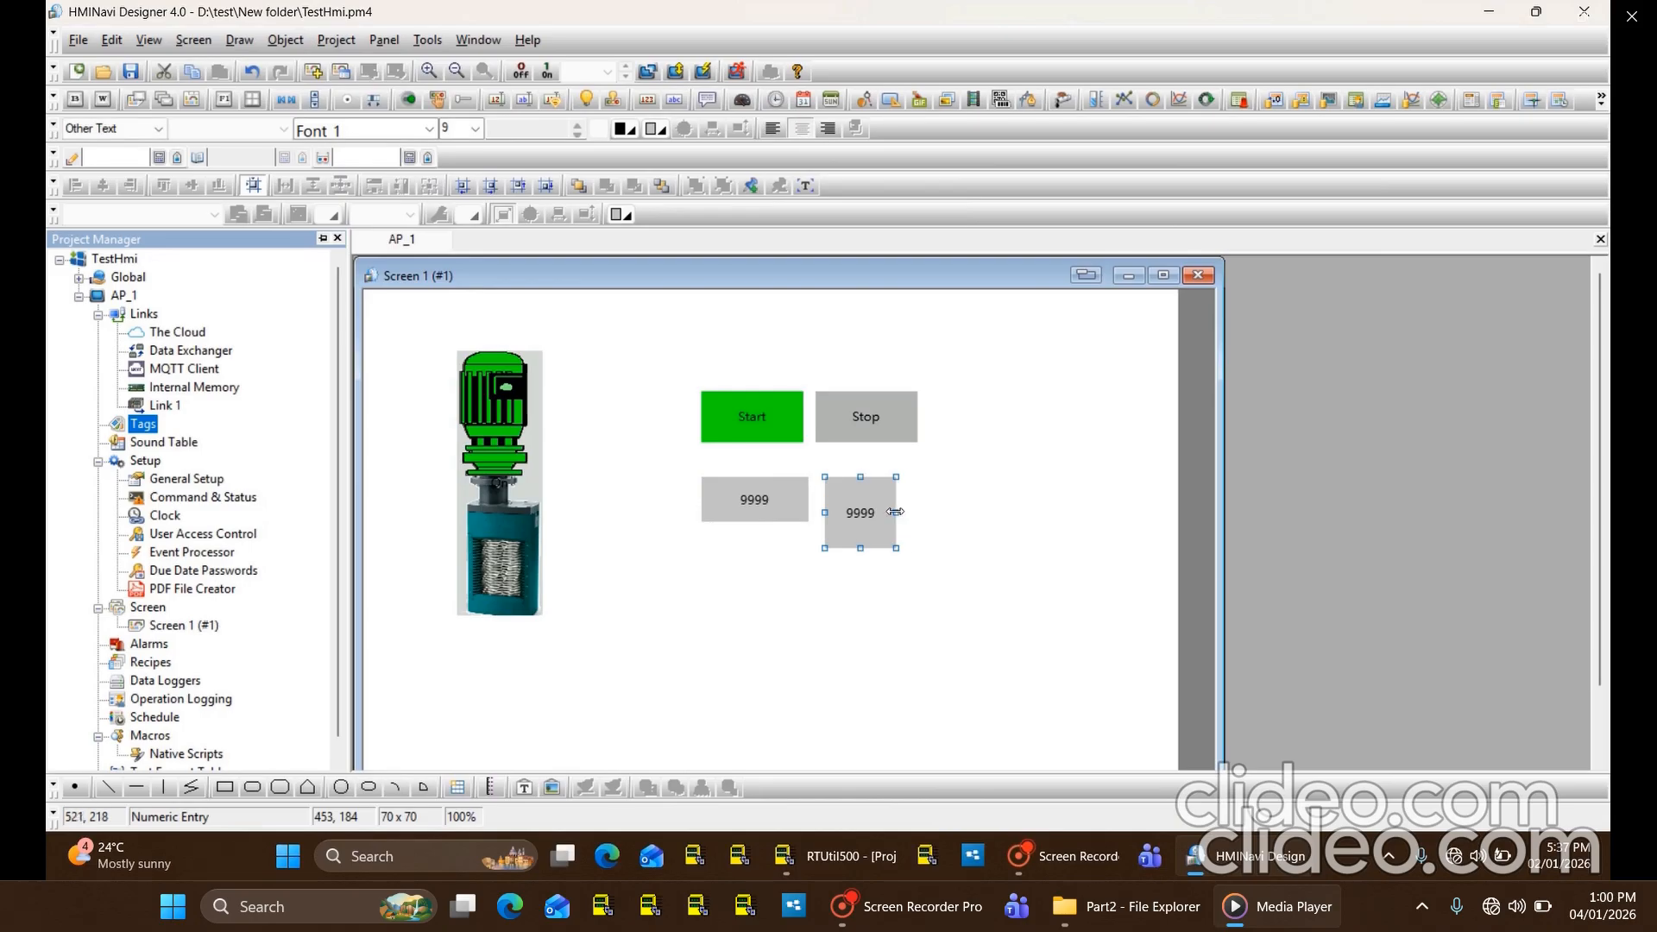
mouse_move(895, 512)
left_mouse_down()
mouse_move(939, 512)
mouse_move(869, 522)
left_mouse_up()
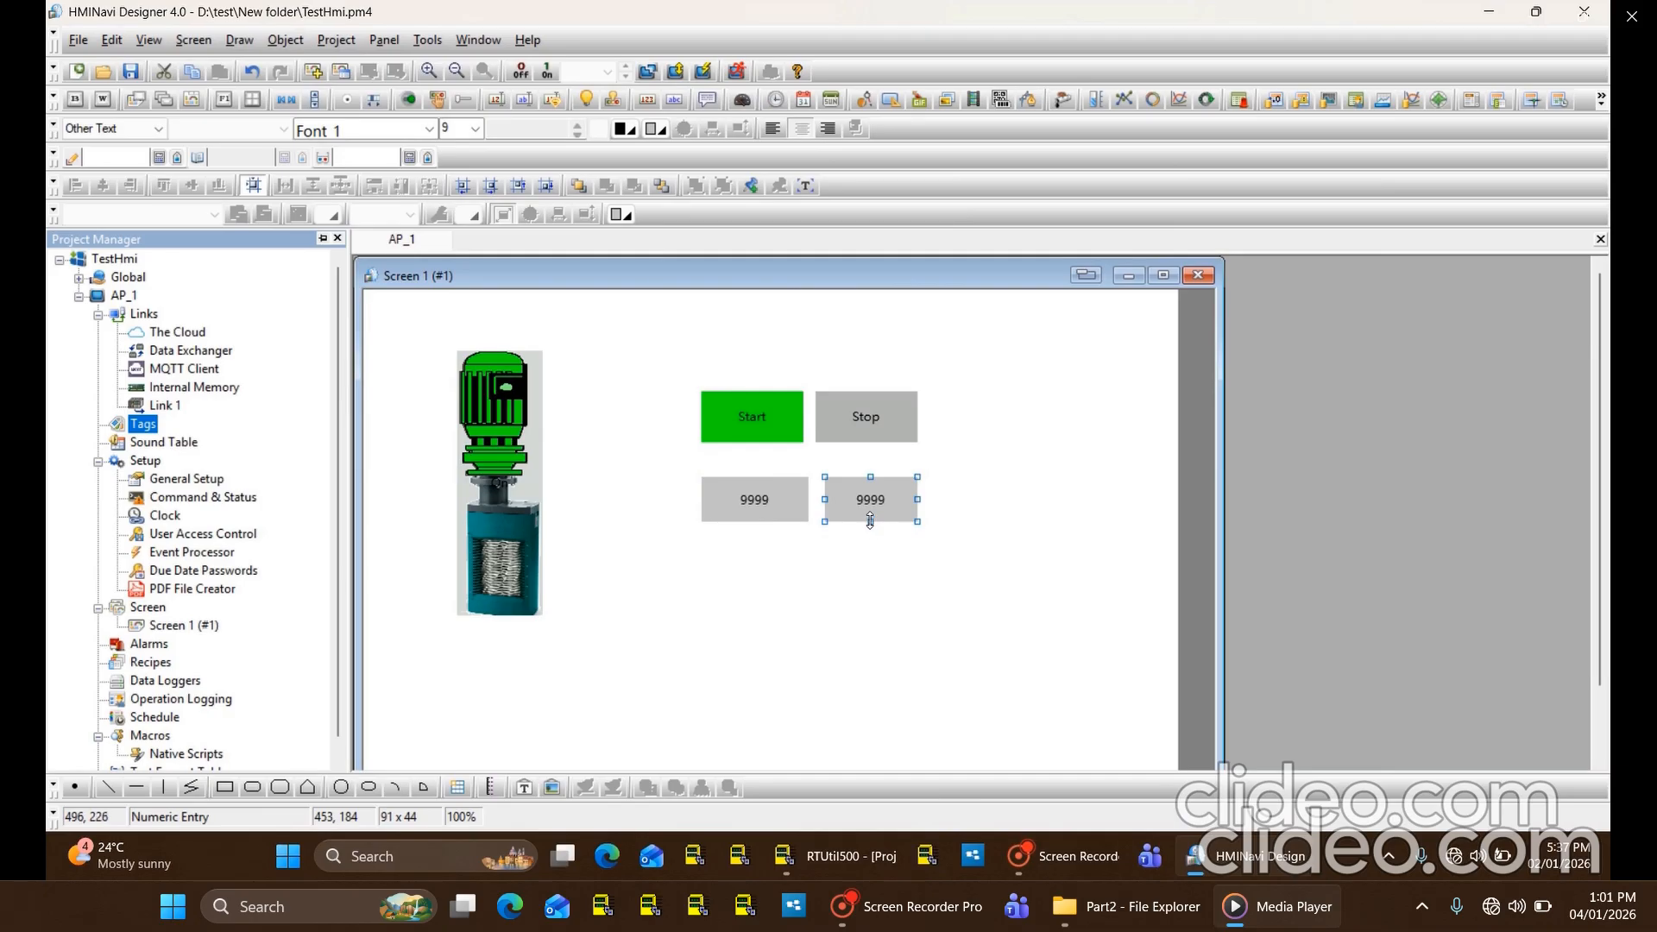
Set the Numeric Entry's write address to Link 1's IntegerWrite tag and place a second Numeric Display, about 106 x 46, below the first.
double_click(870, 497)
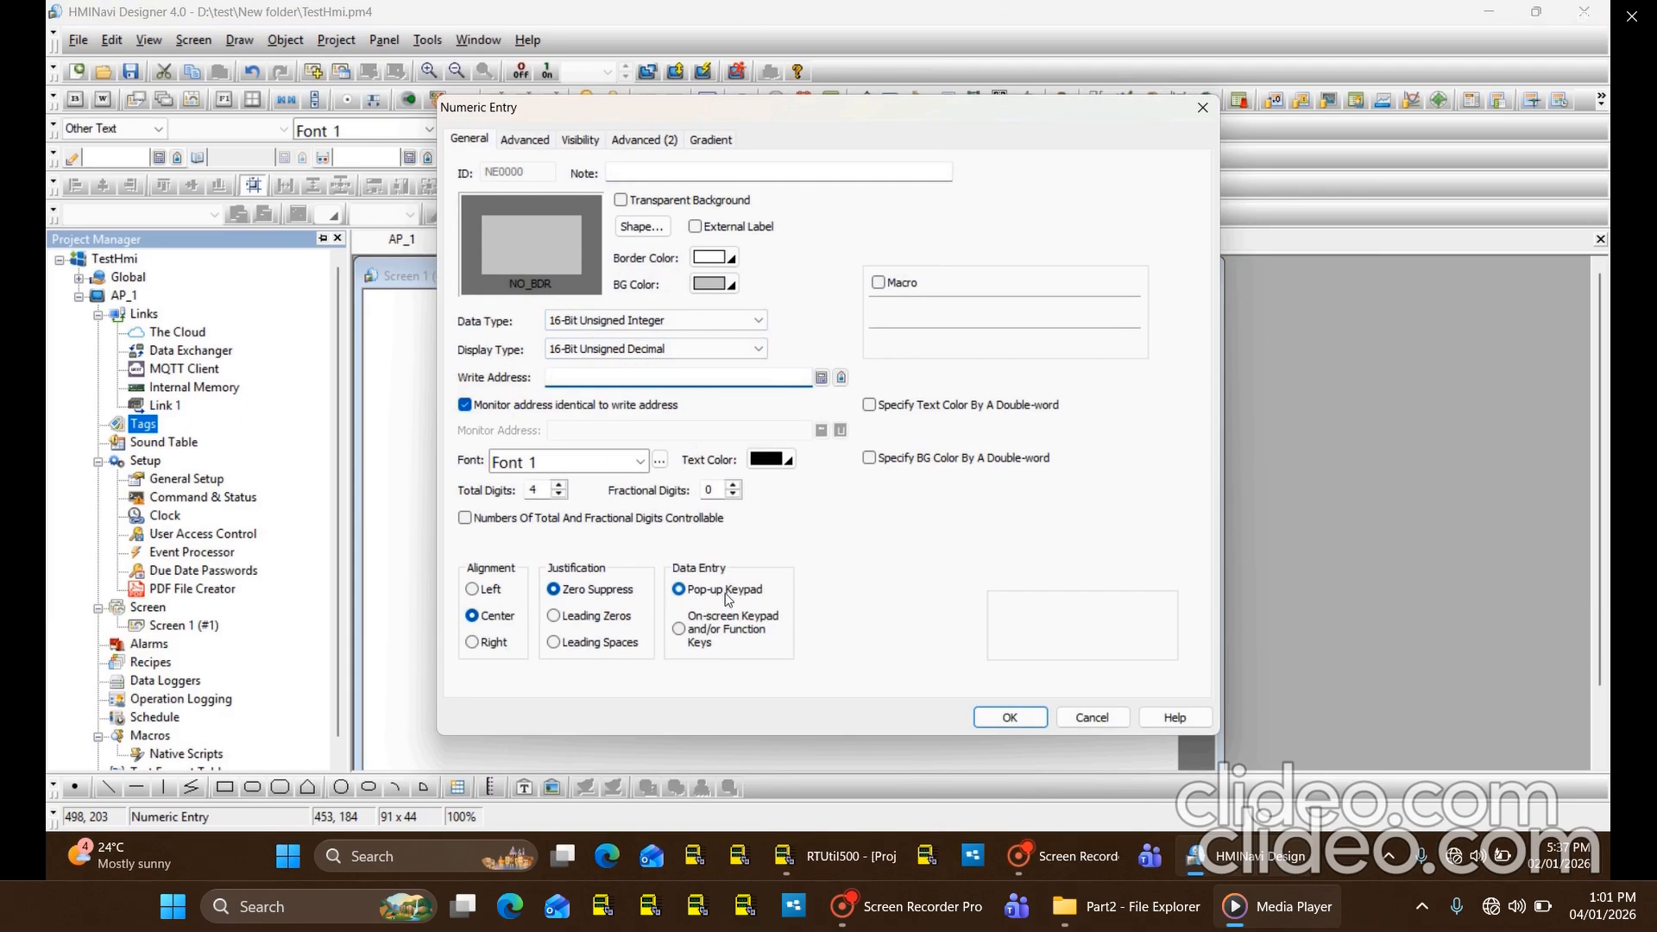
left_click_drag(800, 581, 754, 602)
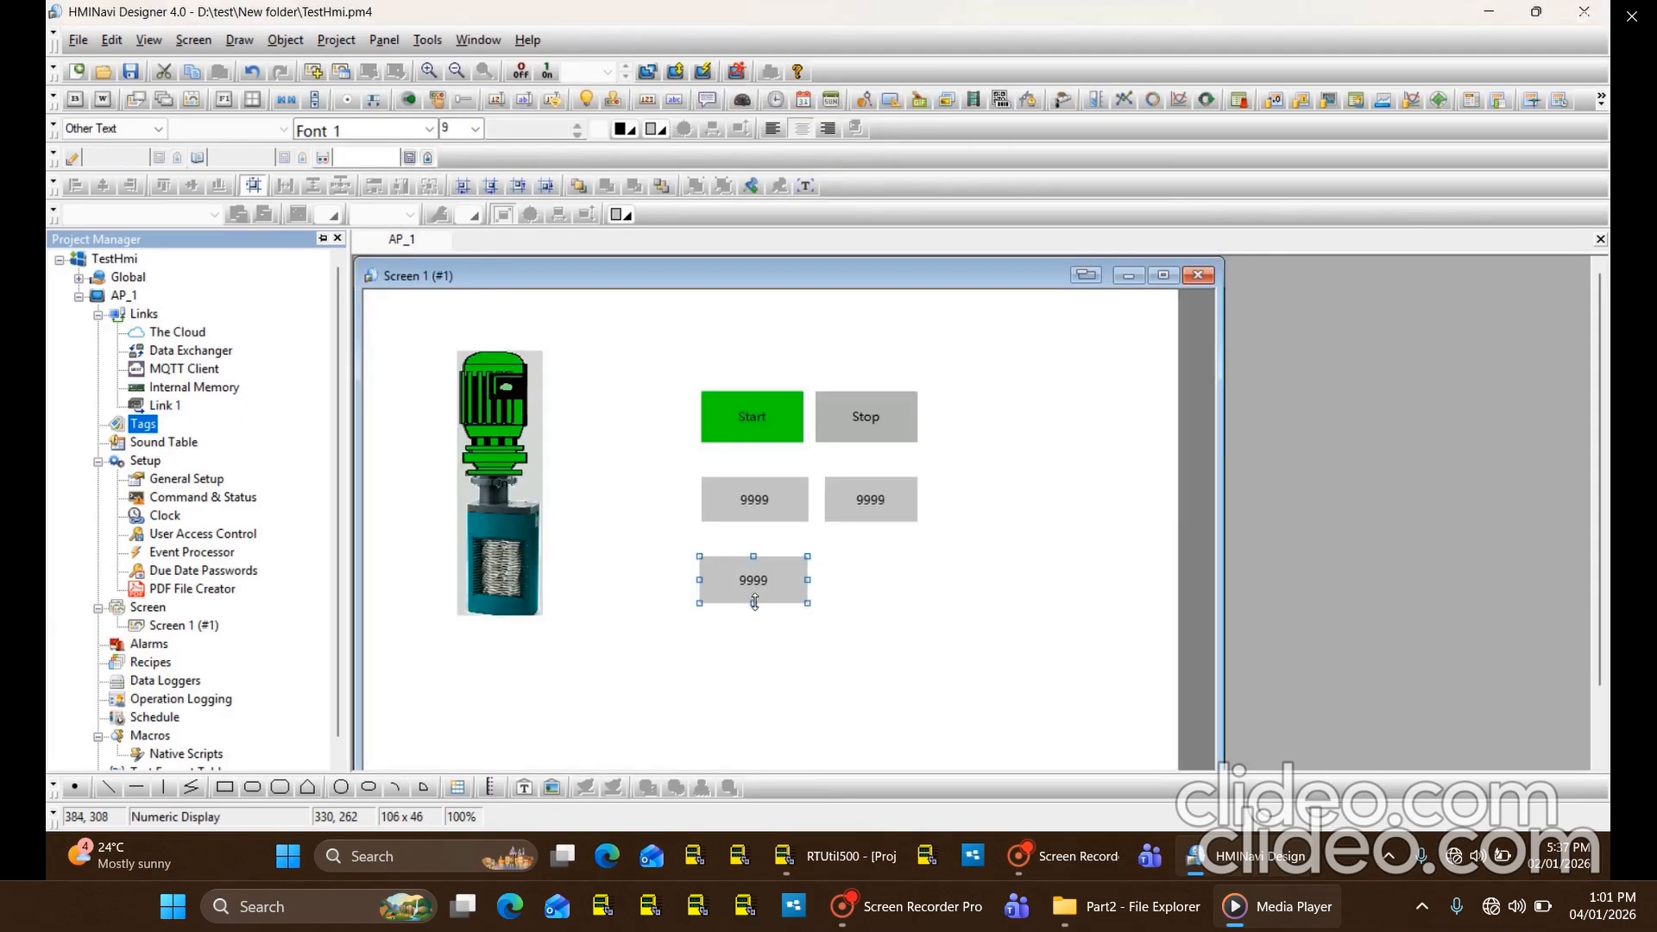
Set the lower numeric display's data type to 32-Bit Floating Point and its monitor address to Link 1's RealRead tag.
double_click(759, 583)
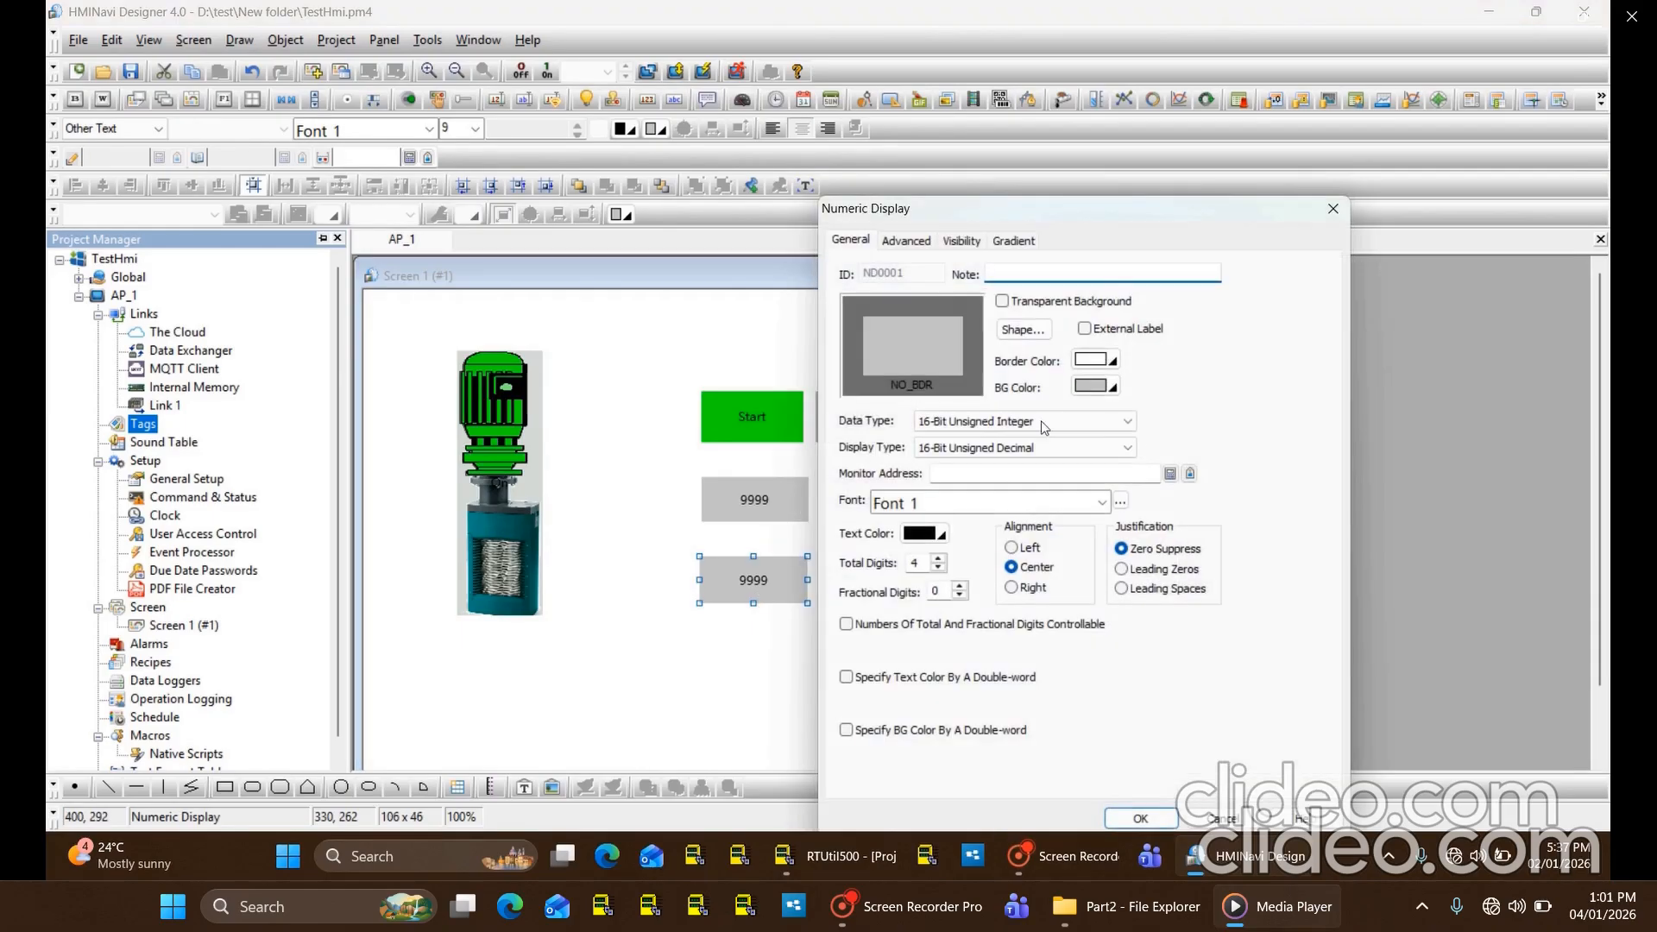
left_click(1040, 421)
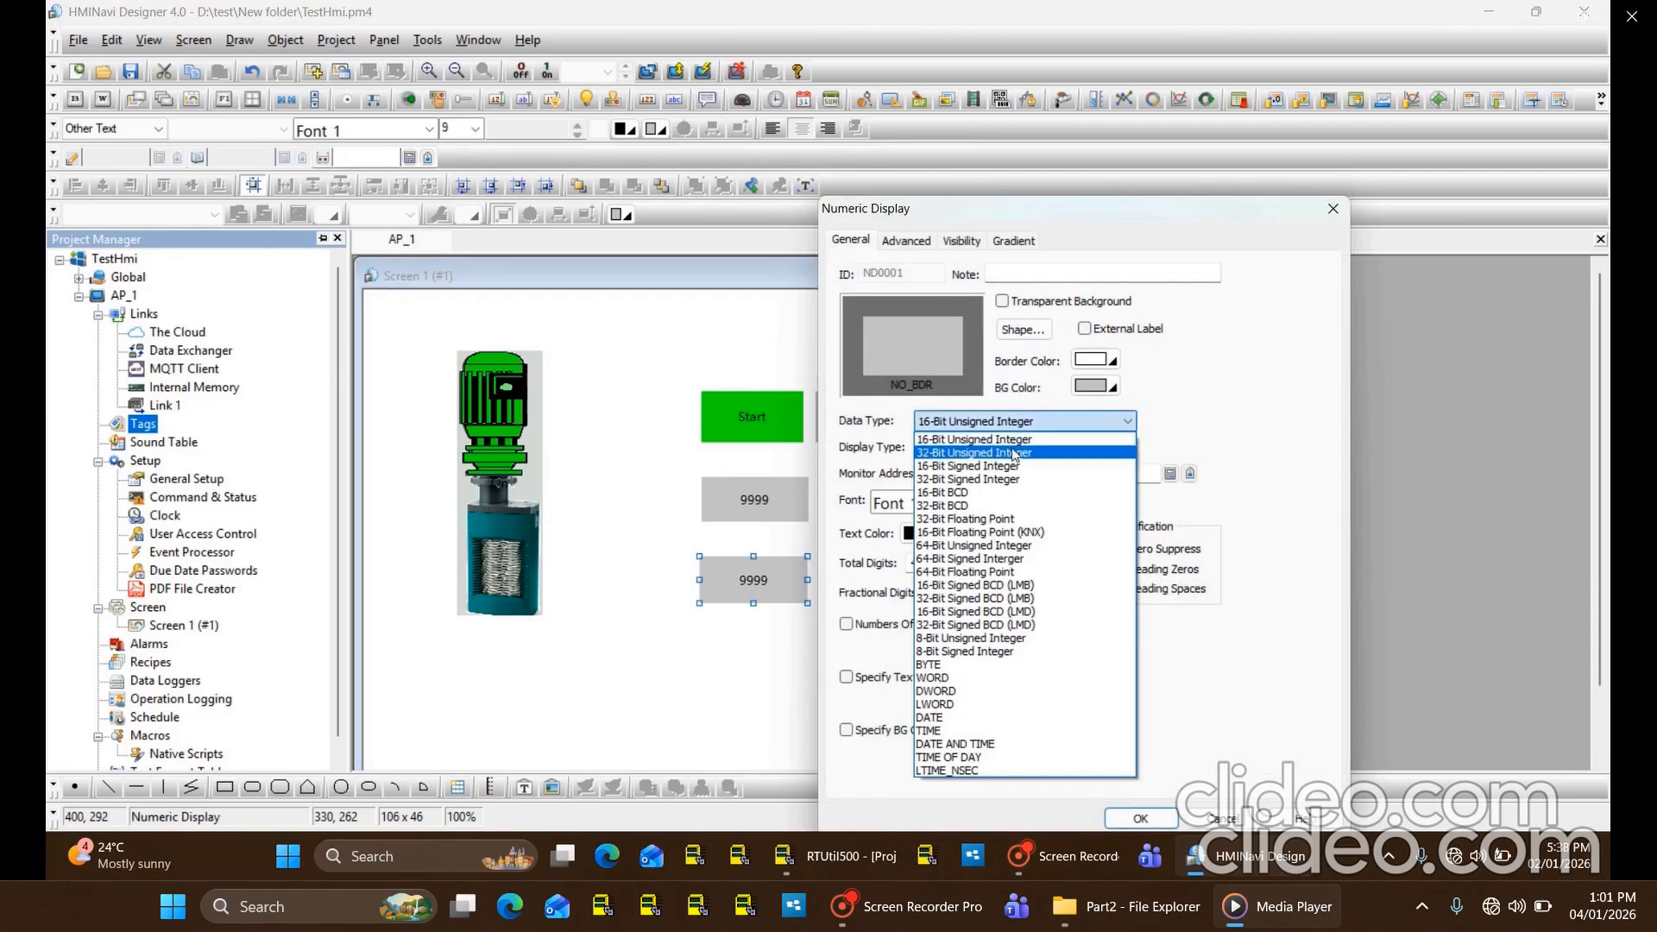
left_click(1000, 518)
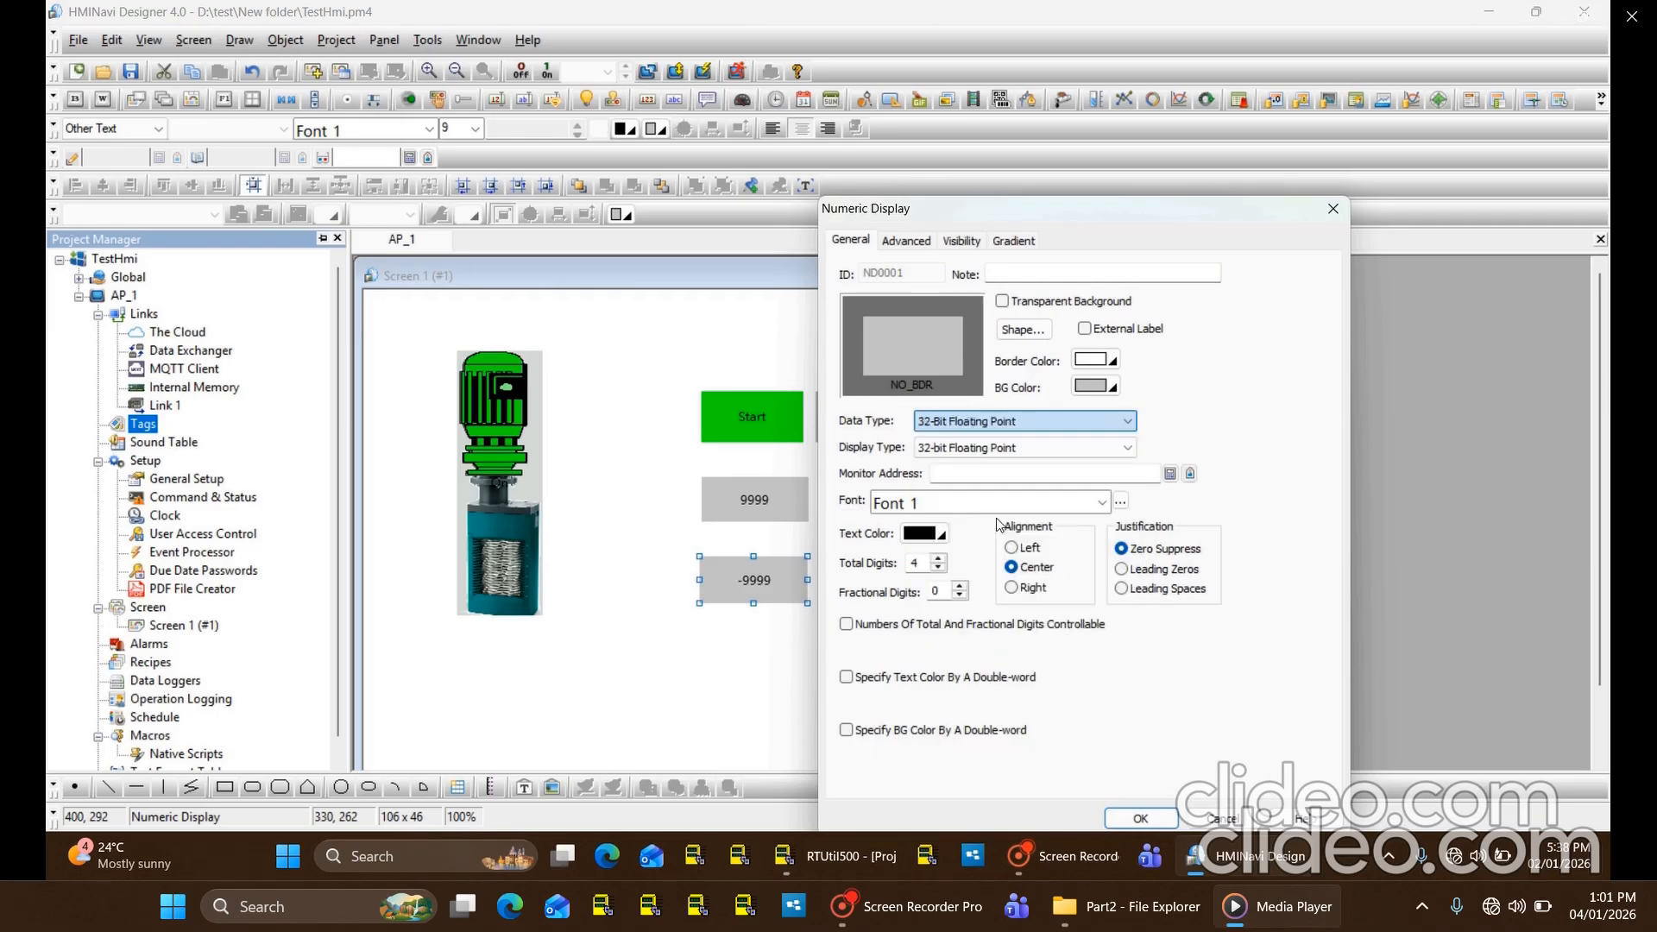
left_click(1189, 474)
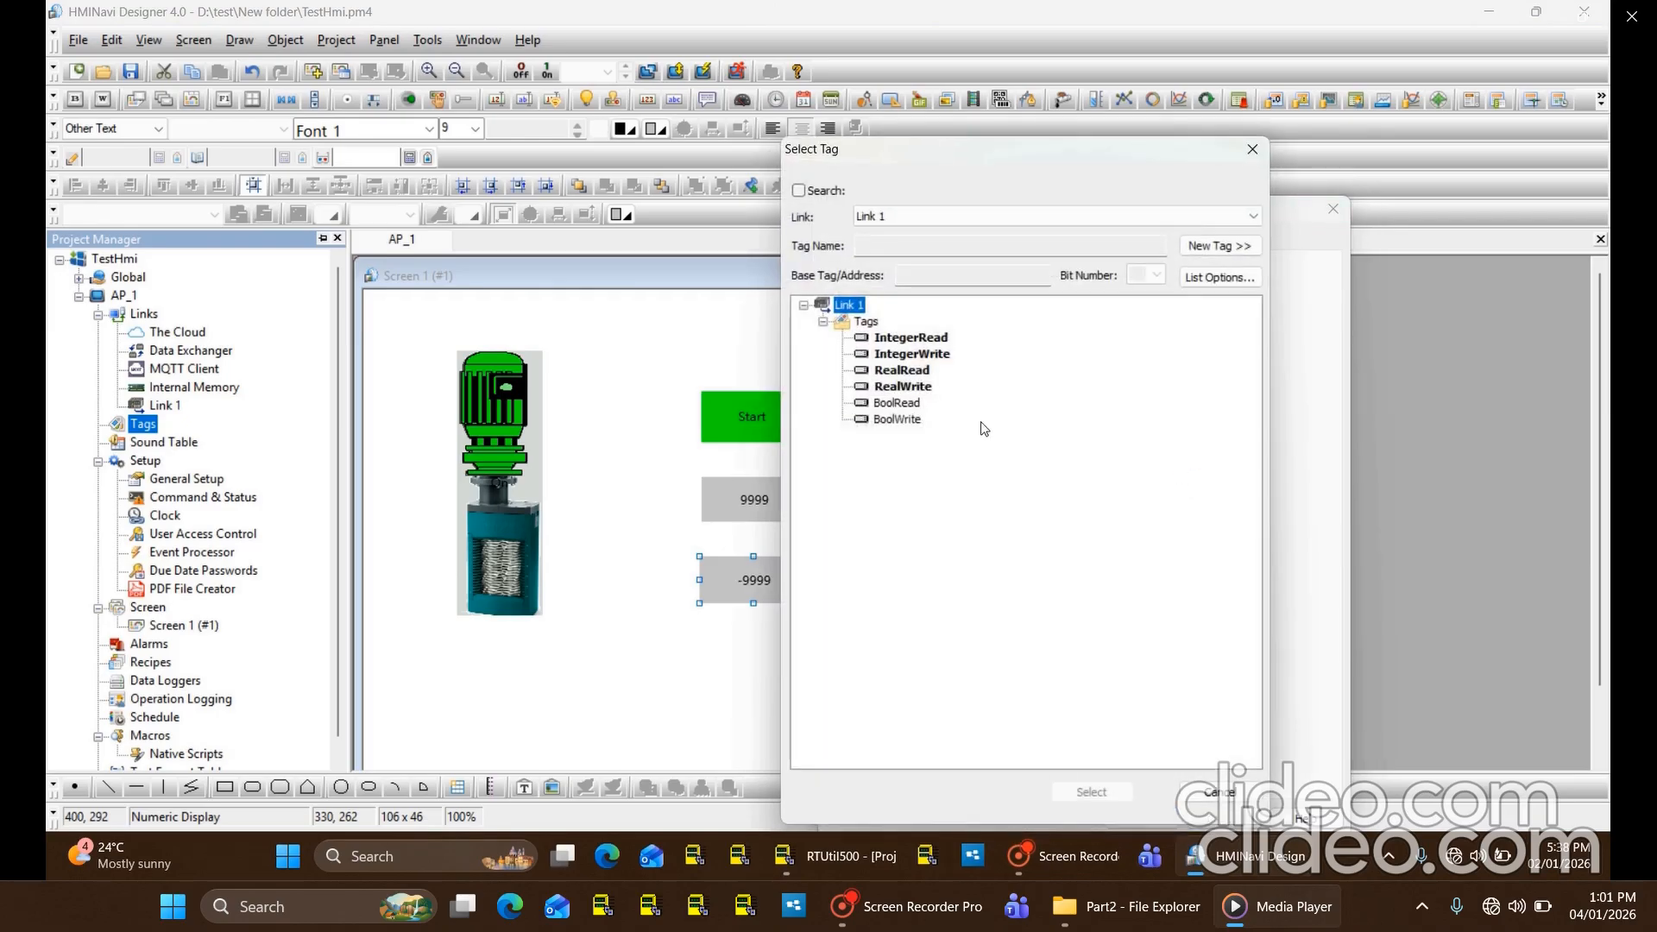
left_click(903, 372)
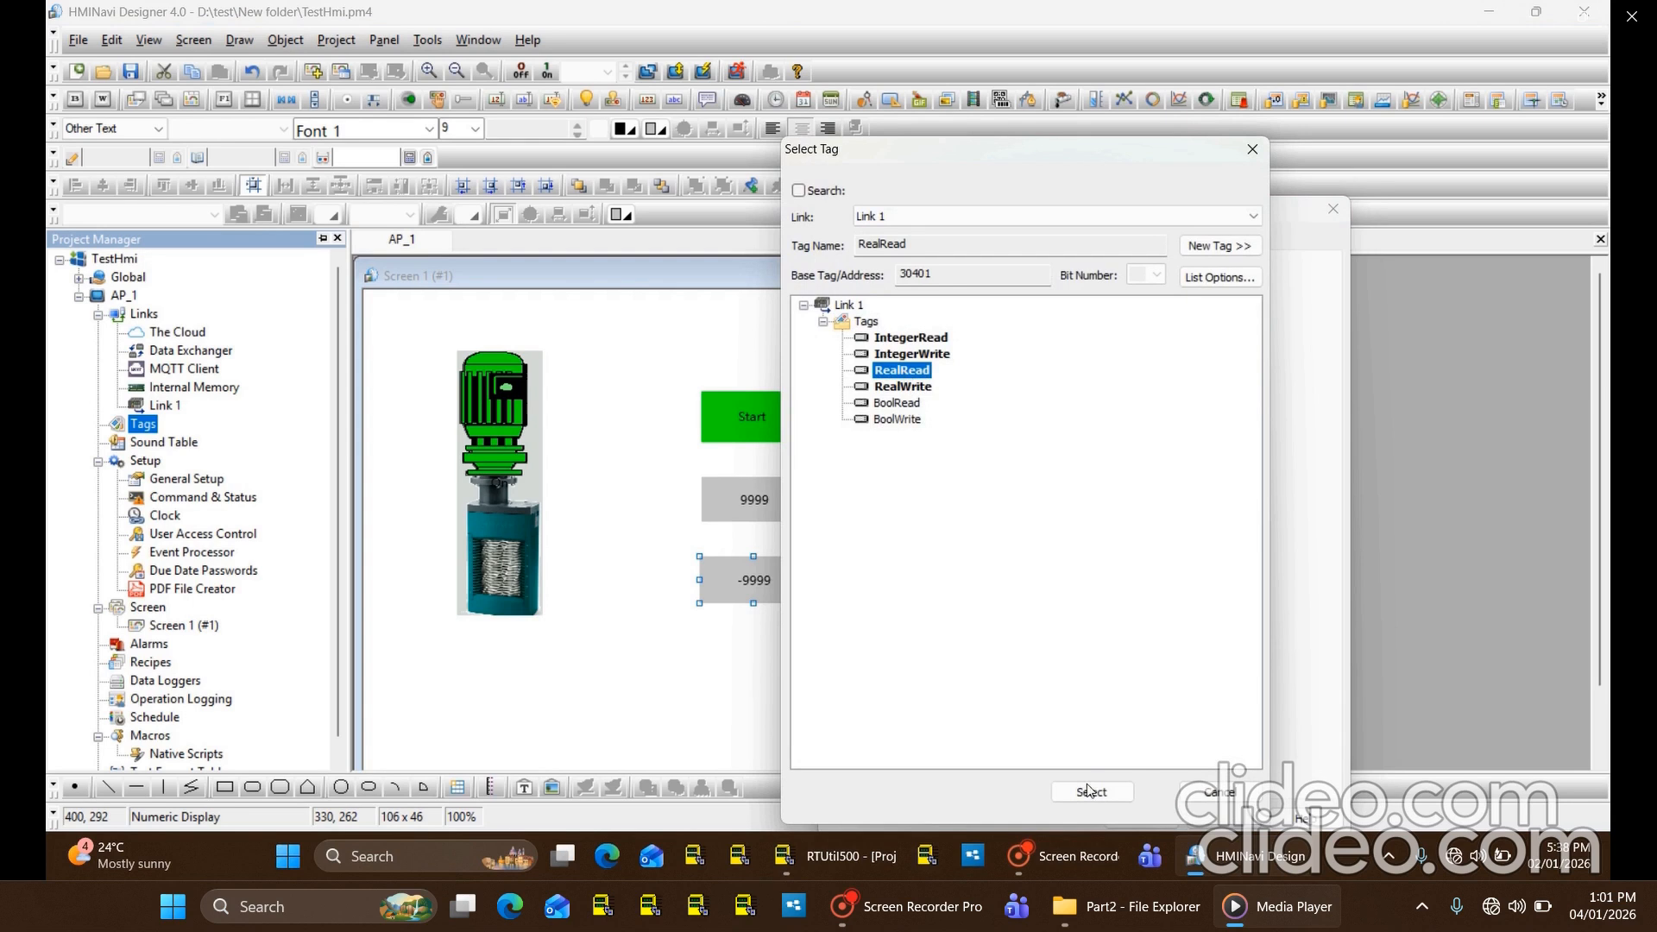
left_click(1089, 791)
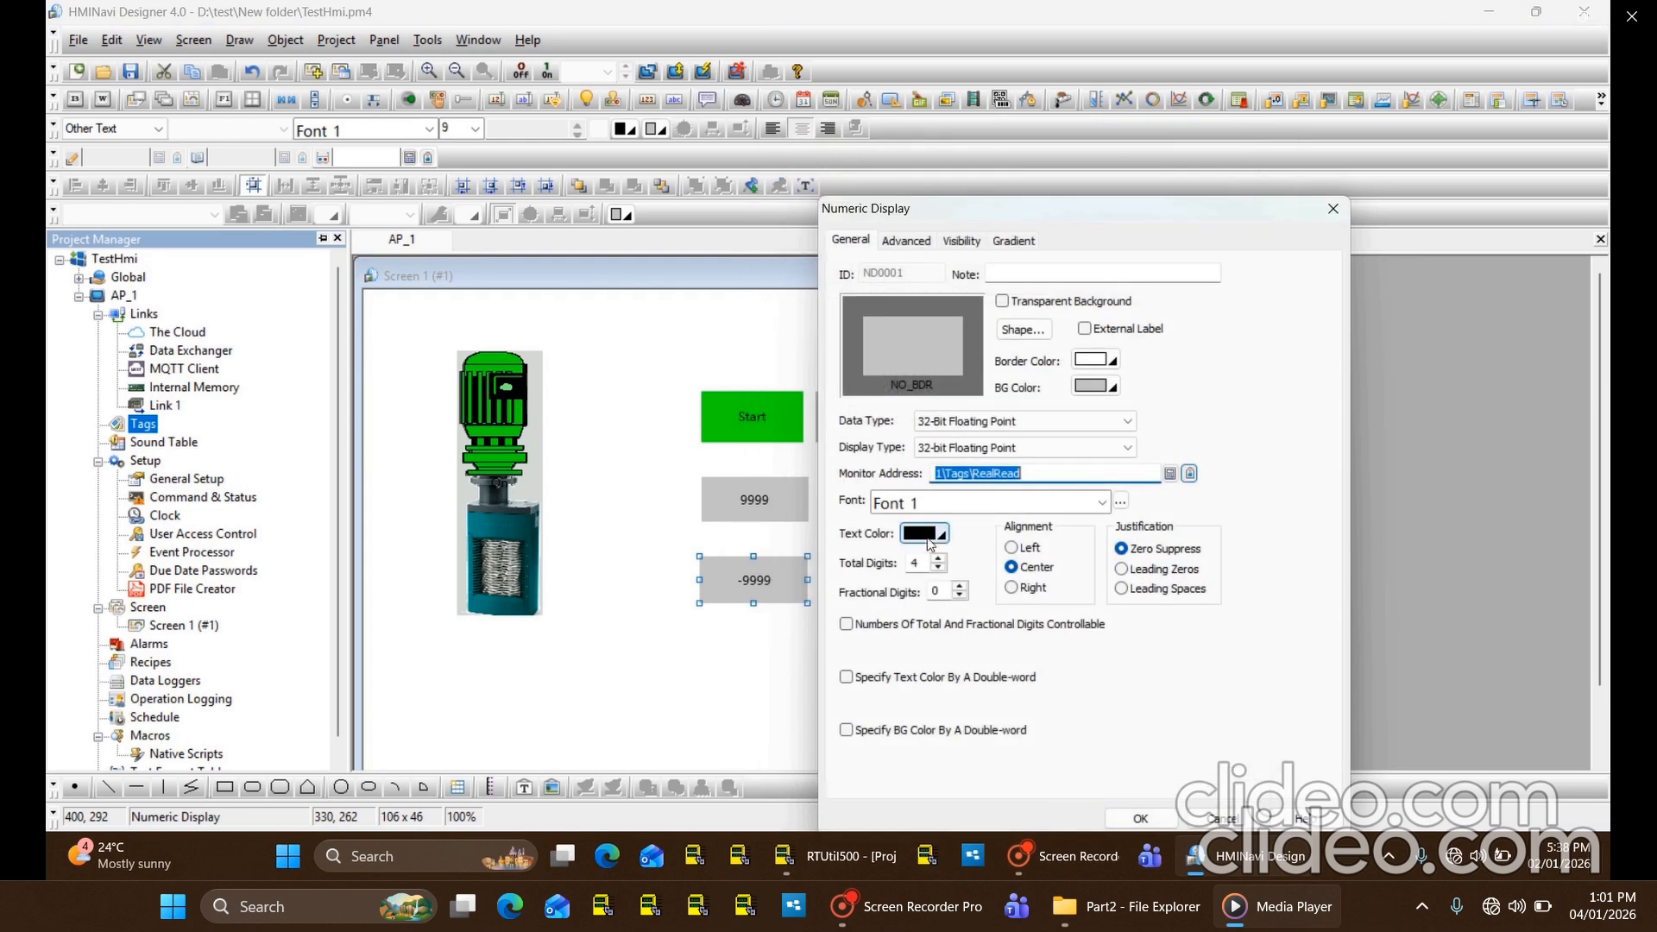
Format the RealRead numeric display with 5 total digits and 2 fractional digits, and apply its settings.
left_click(958, 586)
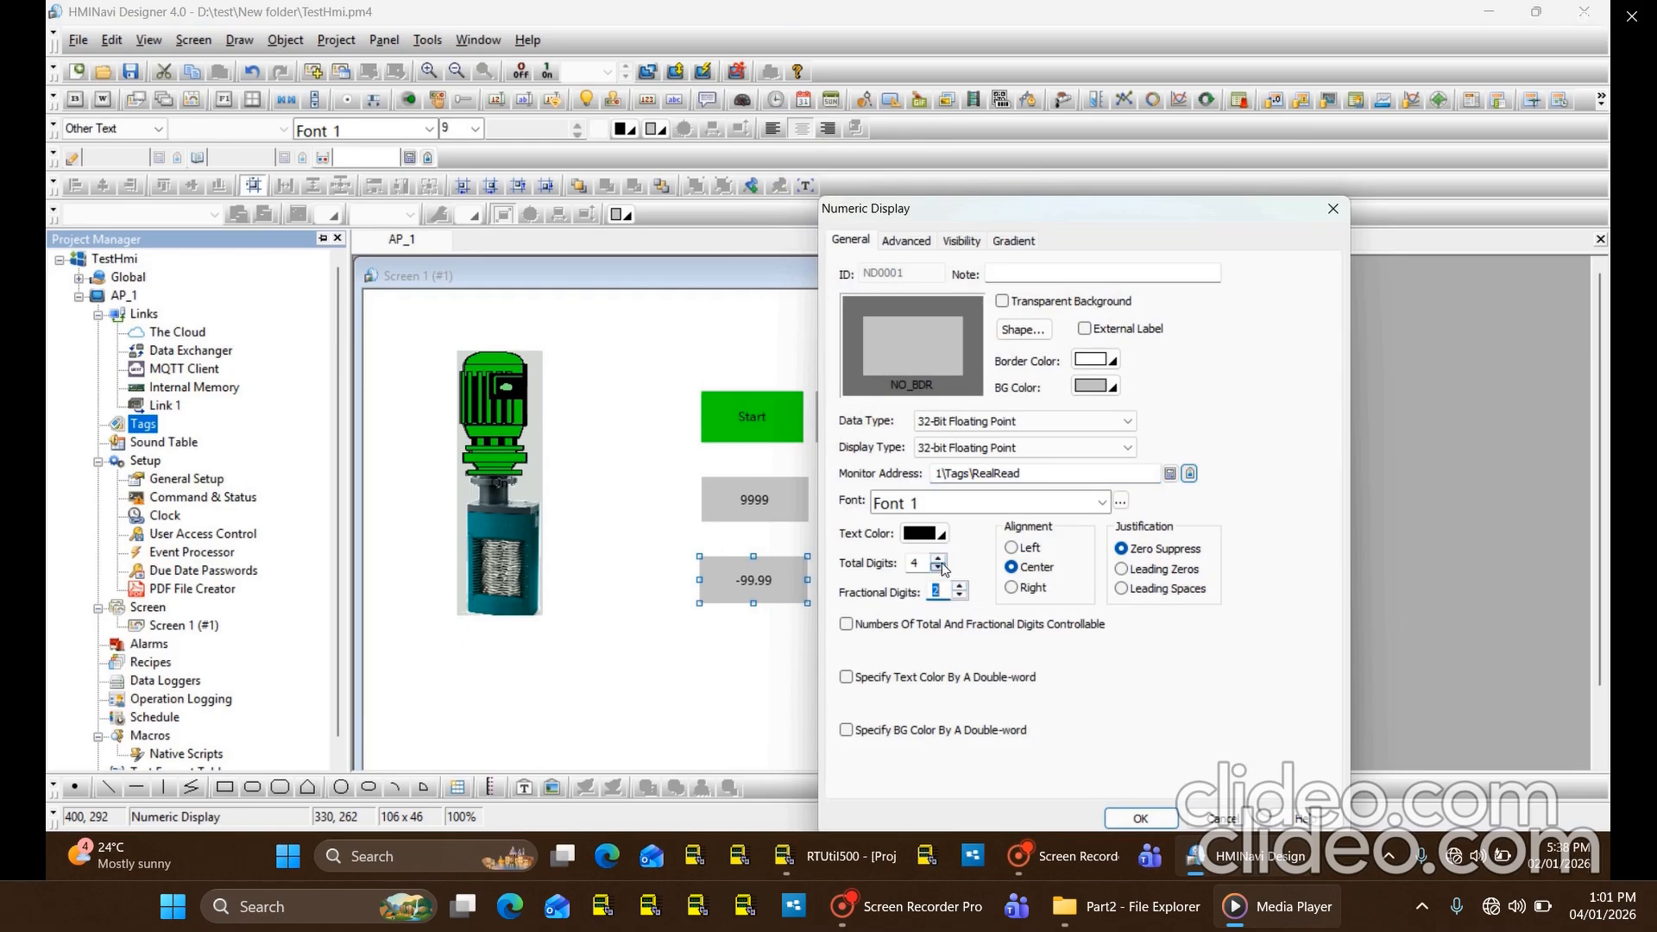
left_click(940, 558)
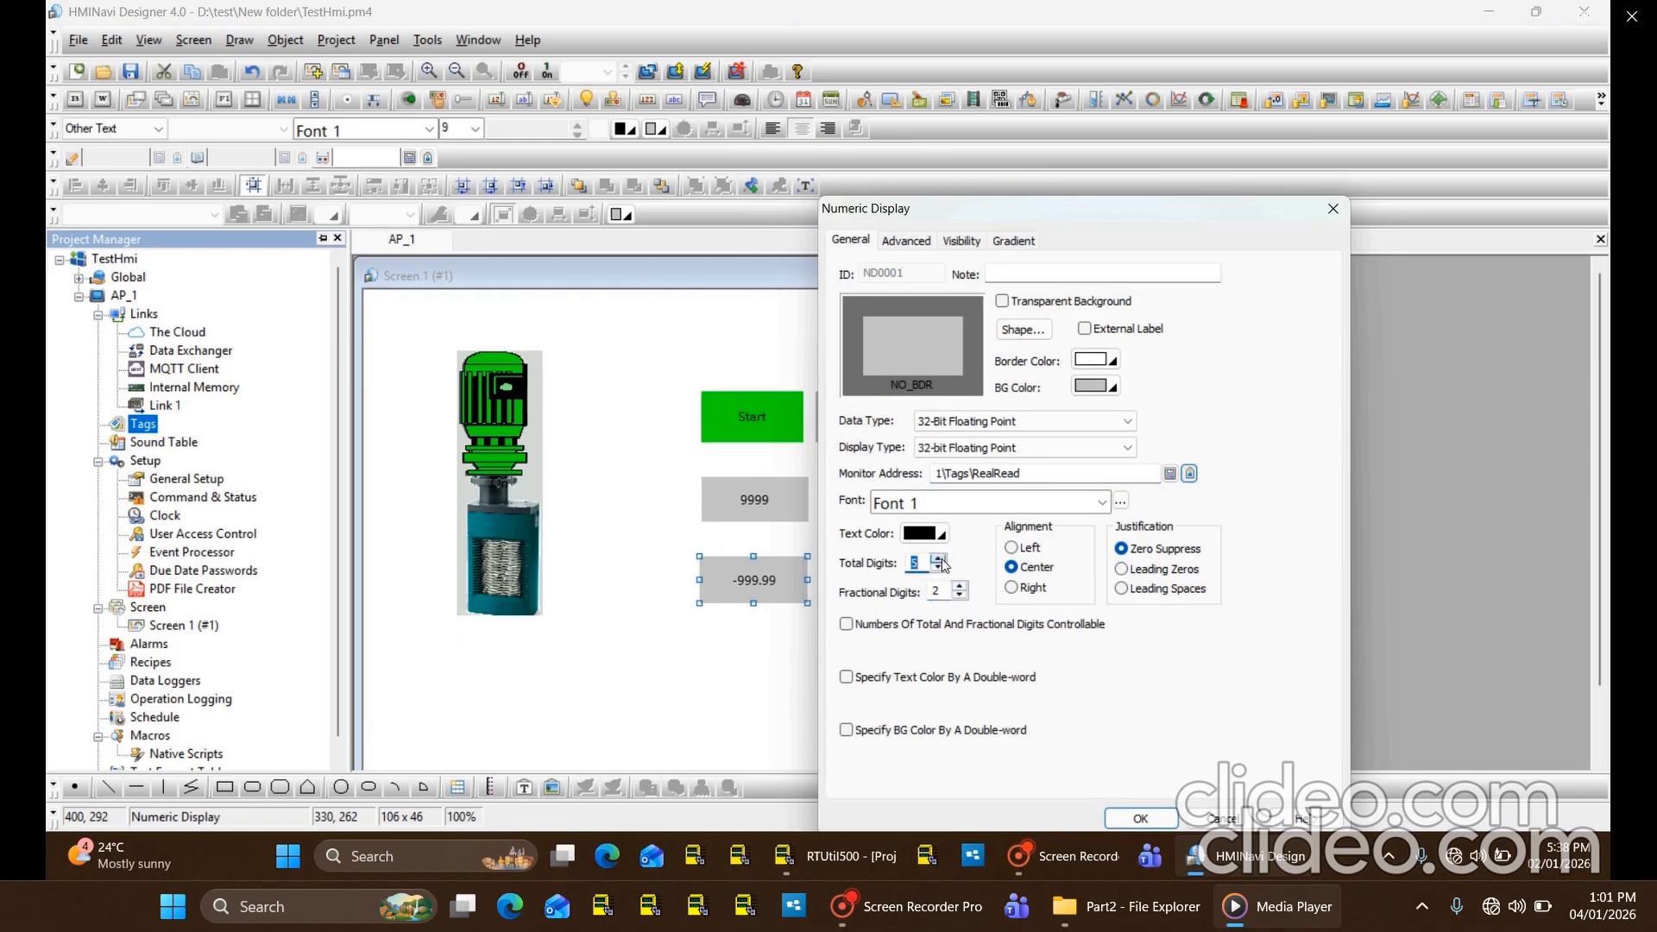
left_click(1121, 818)
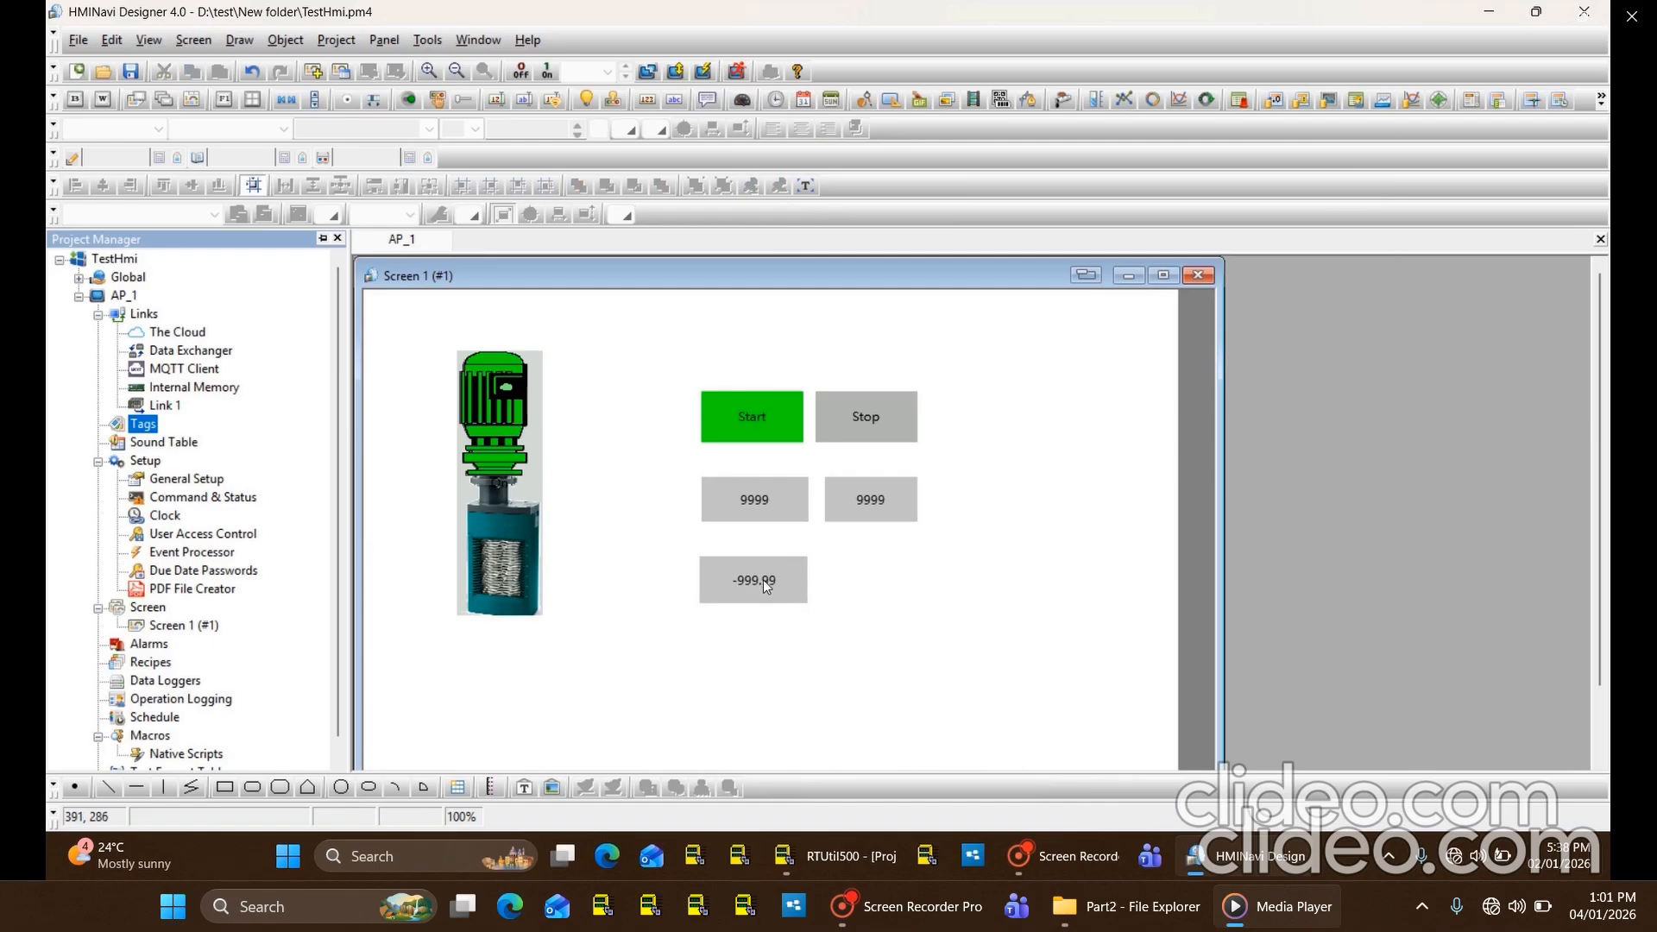
left_click(846, 499)
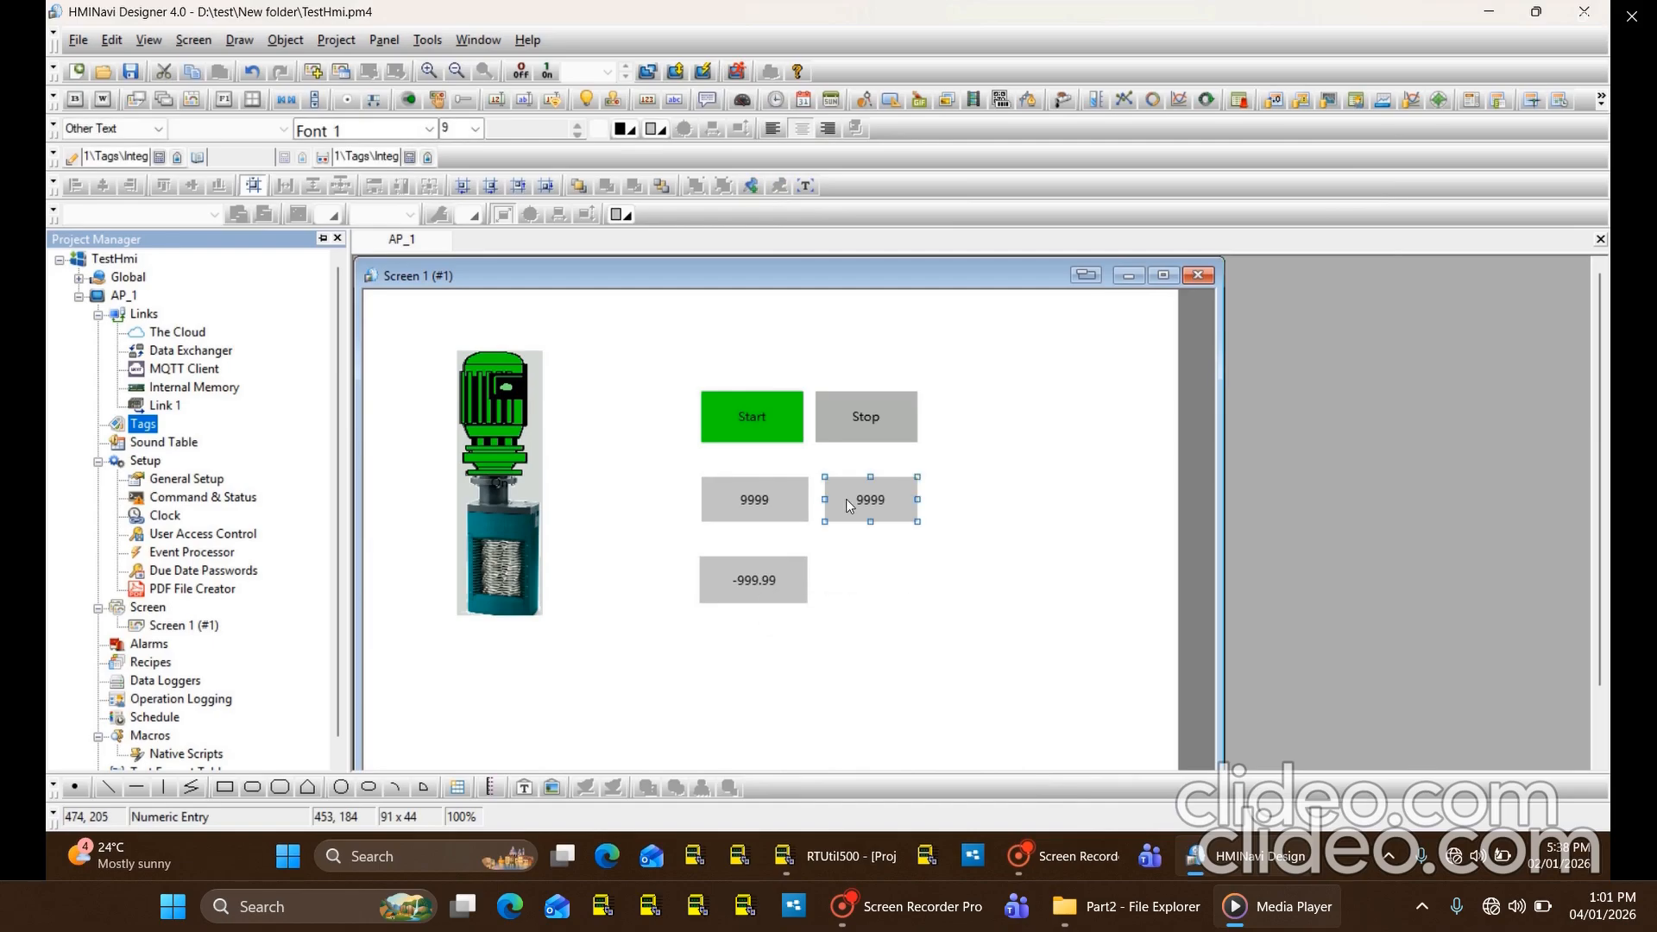
left_click(1296, 769)
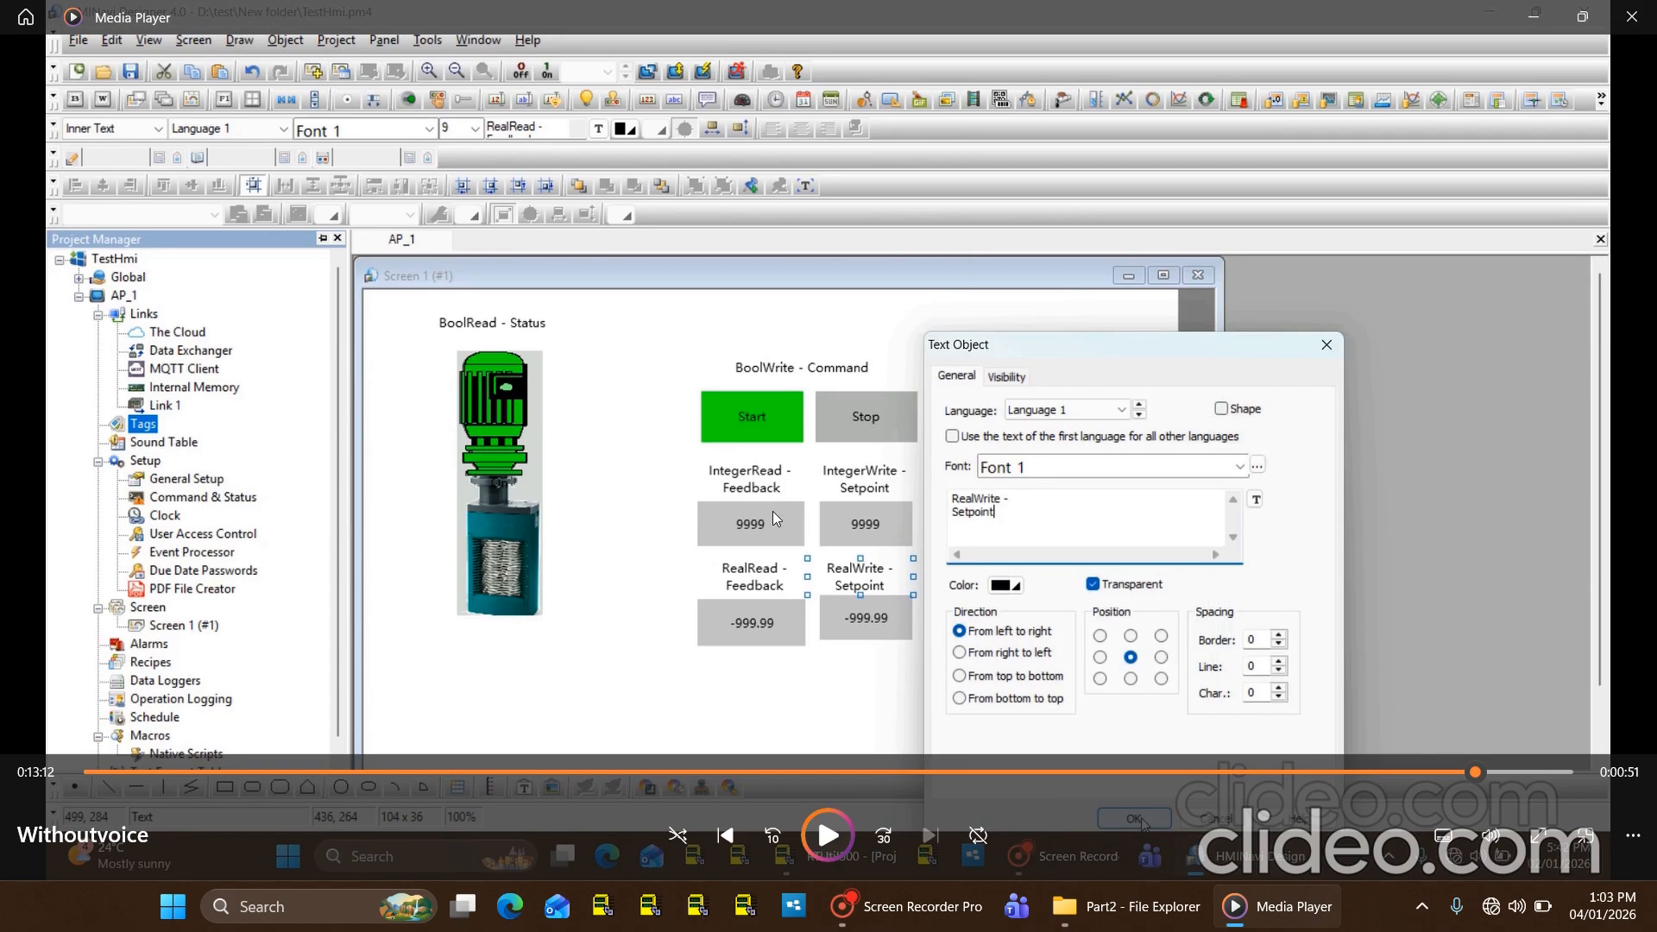
left_click(829, 836)
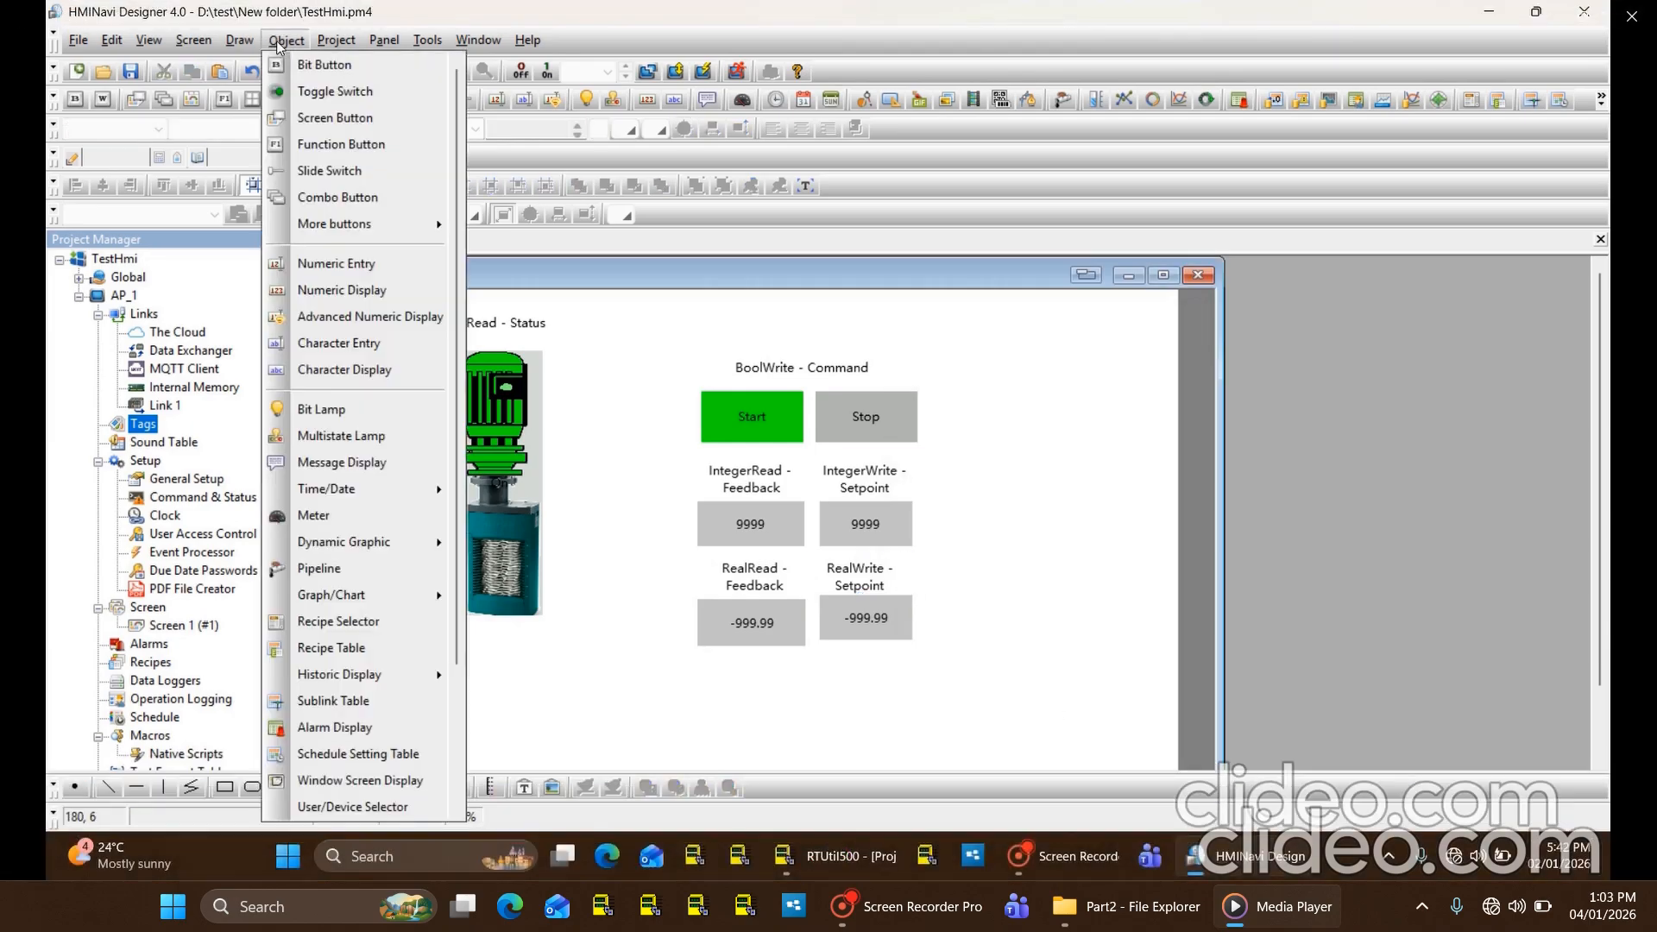